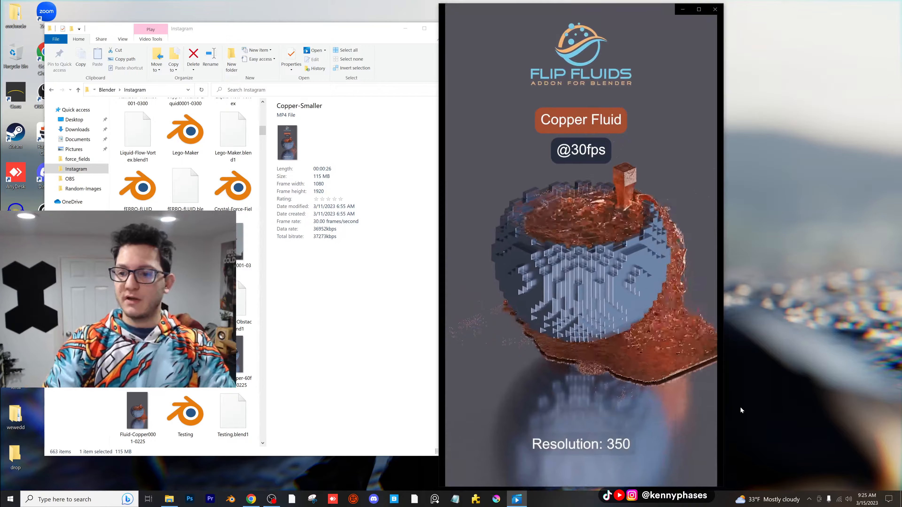
- Play the example copper fluid renders Copper-Fall-10001-0300 and weeeff0001-0250
mouse_move(654, 371)
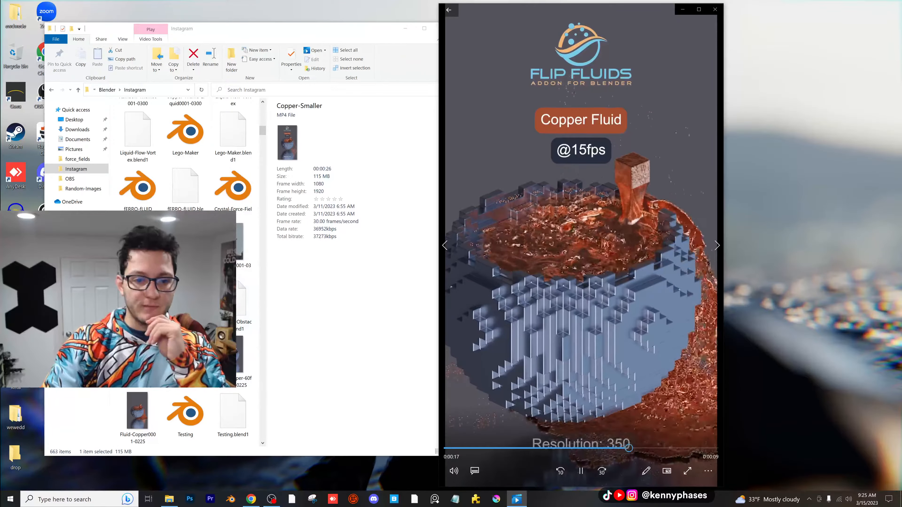
double_click(190, 249)
mouse_move(696, 383)
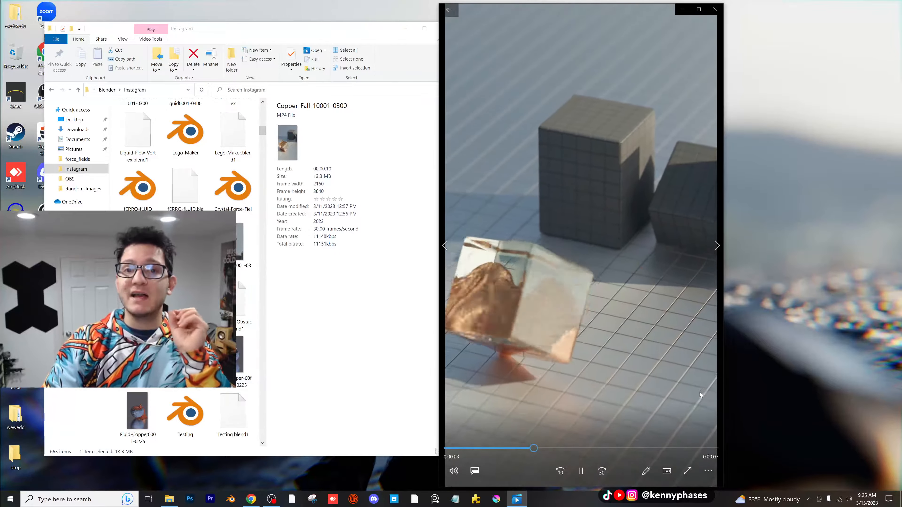
left_click_drag(564, 449, 532, 449)
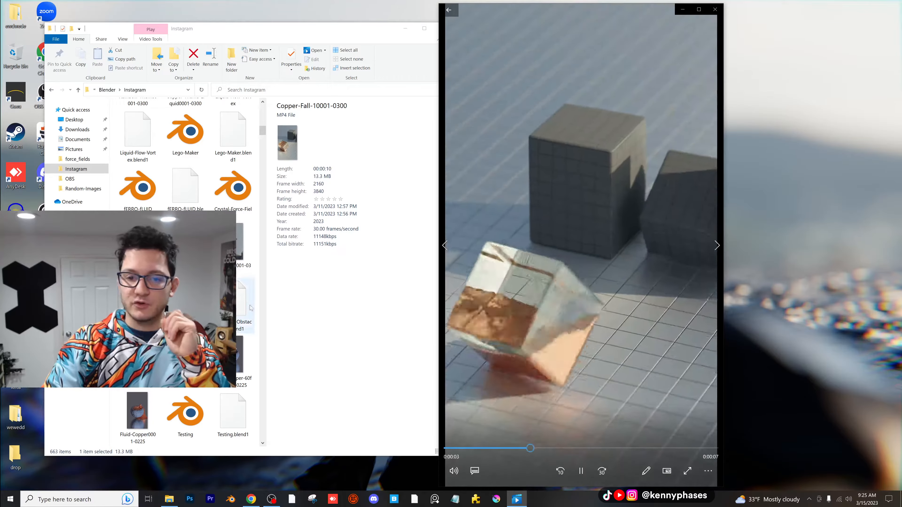
left_click(717, 246)
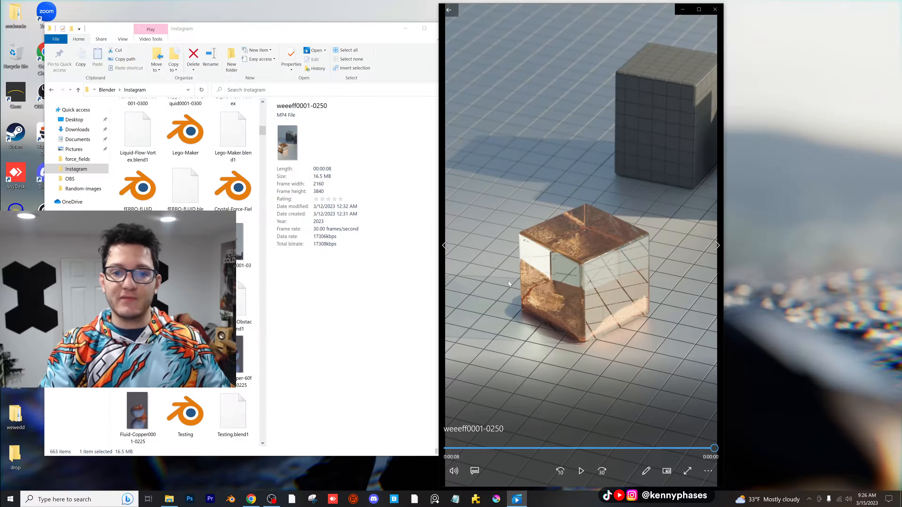
- Close the video player and the Instagram folder window, and start Blender with the default scene
left_click(715, 10)
left_click(444, 28)
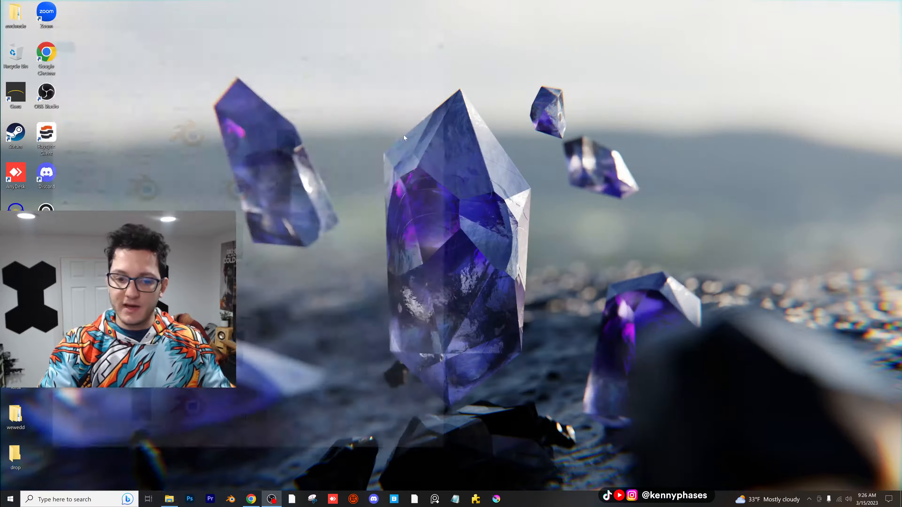
left_click(231, 500)
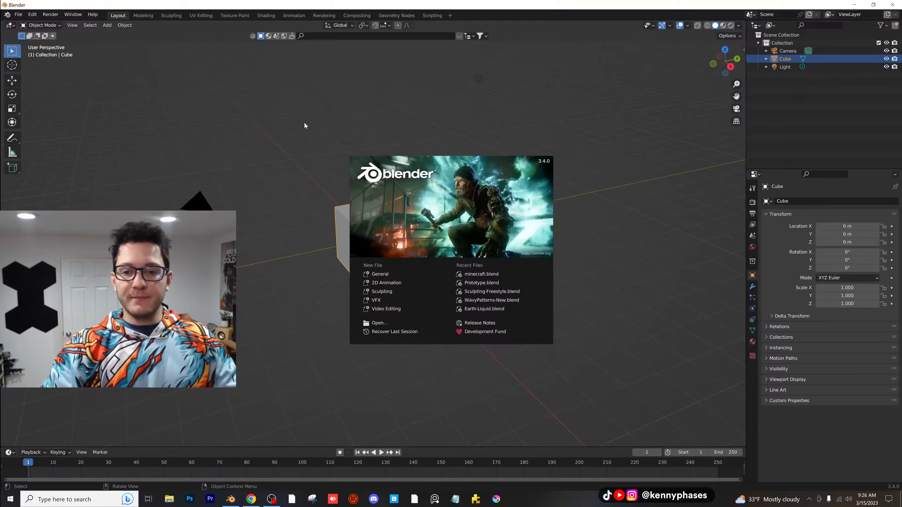
left_click(377, 142)
key("ctrl+s")
left_click(278, 370)
left_click_drag(278, 370, 283, 370)
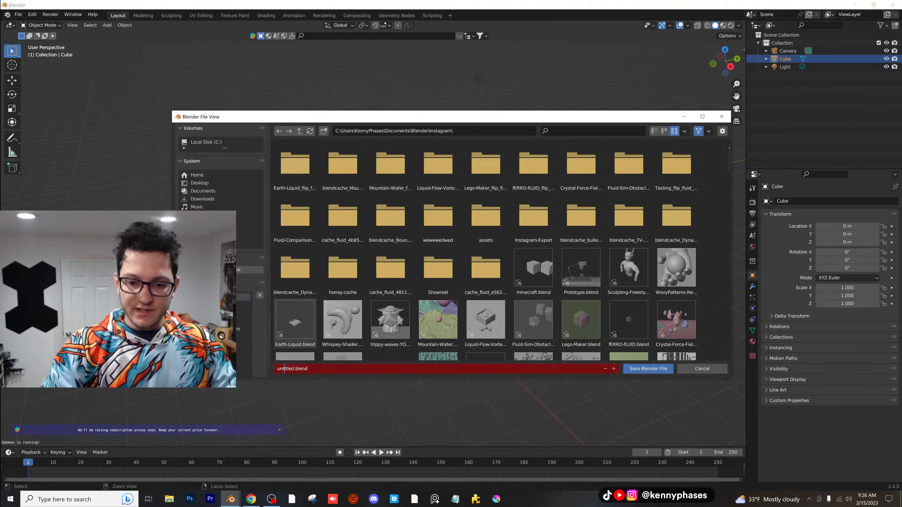
type("F")
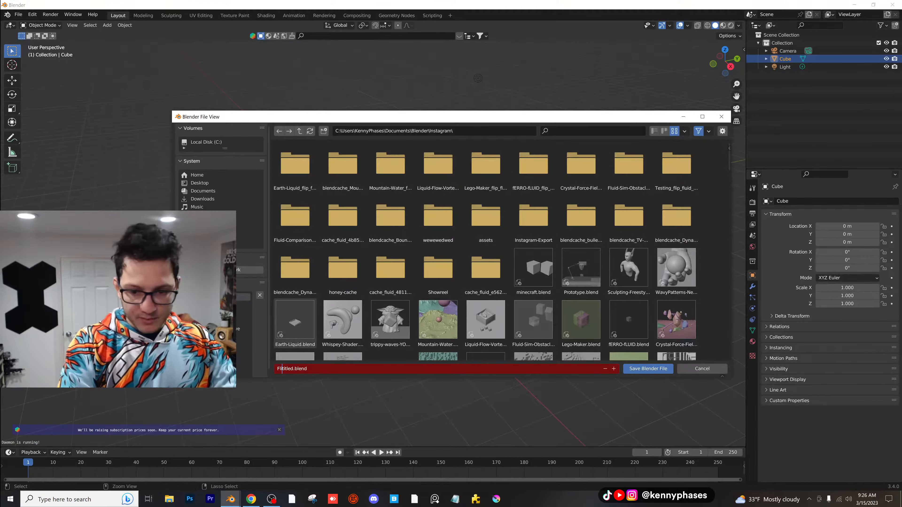
type("l")
key("BackSpace")
key("BackSpace")
type("Fllipp-Examp")
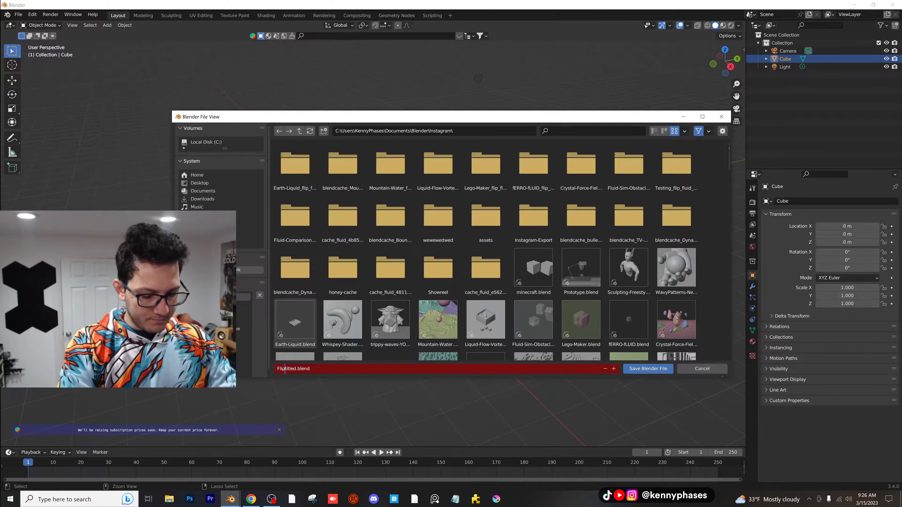
type("le")
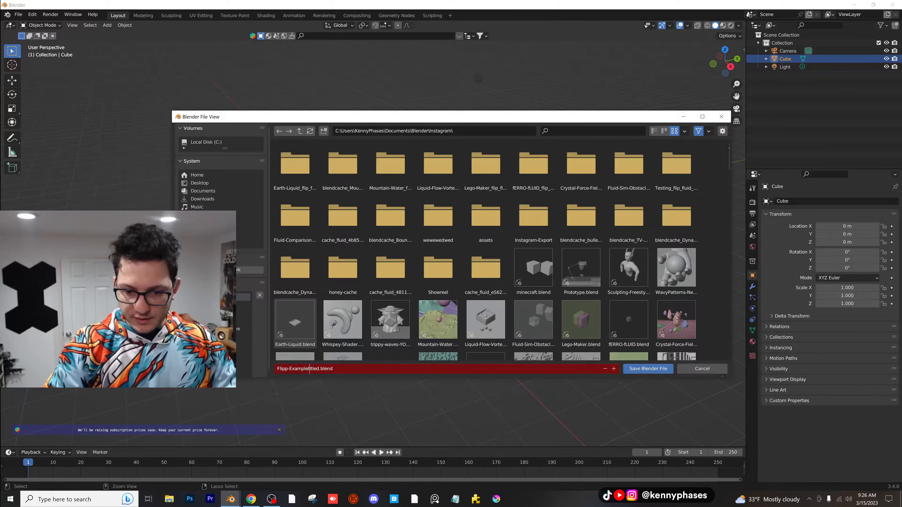
key("Right")
key("Right")
key("Right")
key("Right")
key("Right")
key("Right")
key("BackSpace")
key("BackSpace")
key("BackSpace")
key("BackSpace")
key("BackSpace")
key("BackSpace")
key("Return")
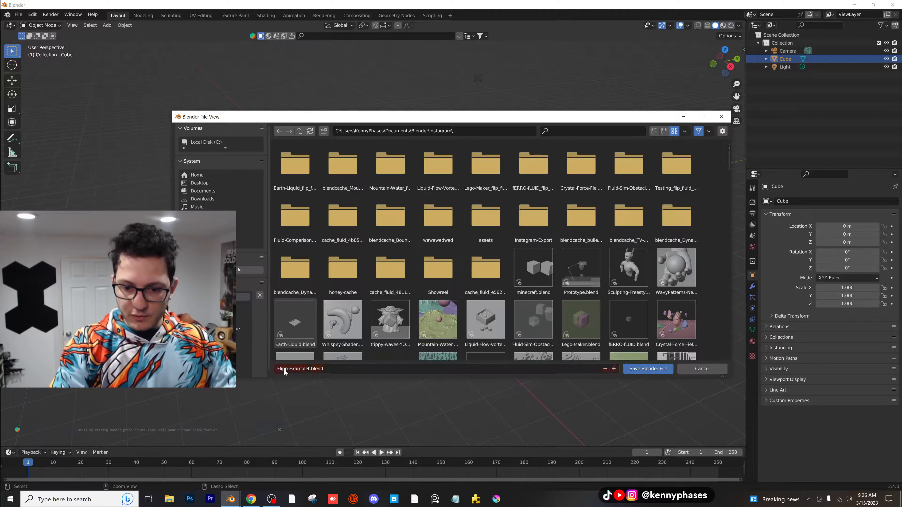
key("Return")
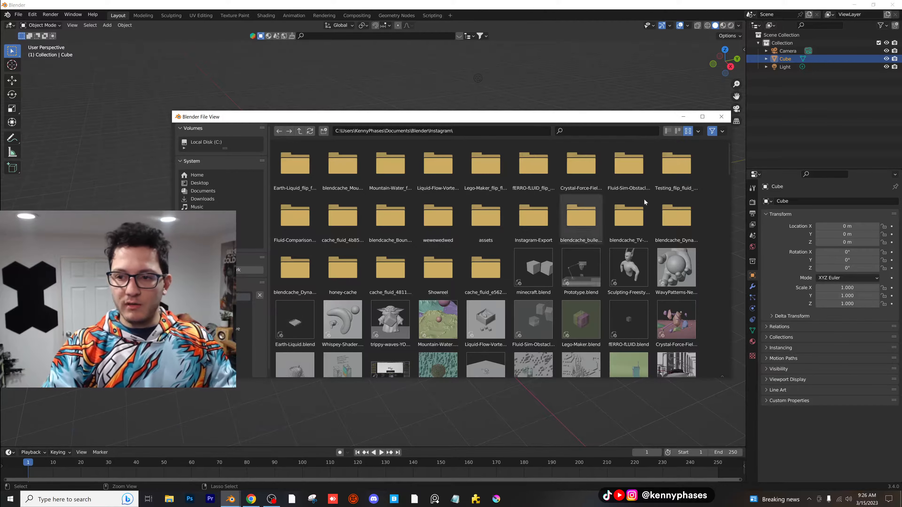
left_click(722, 116)
- Save the scene as Flip-Example.blend in the Instagram folder
key("ctrl+s")
left_click(279, 369)
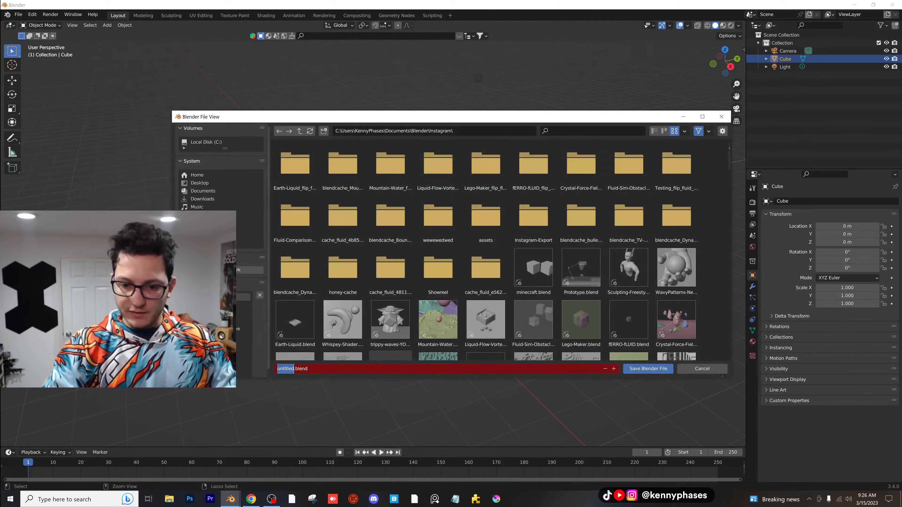
type("Fl")
type("ip-Exam")
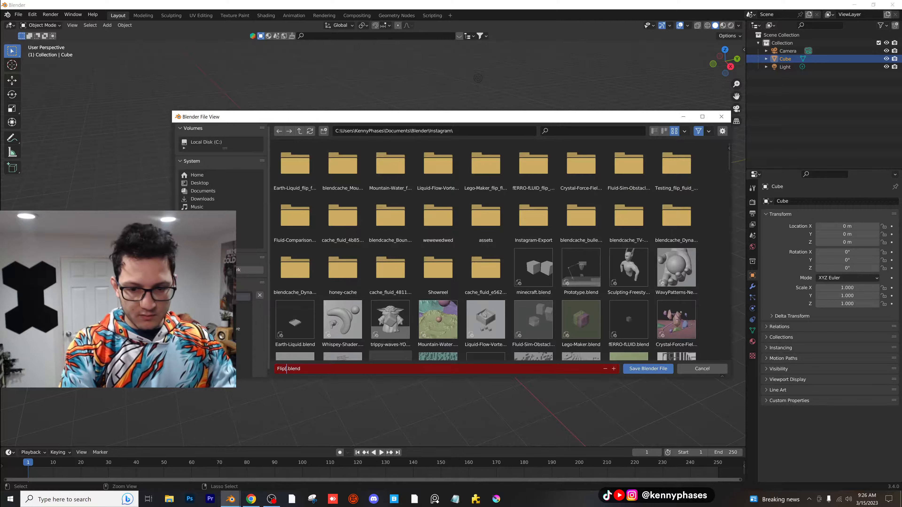
type("ple")
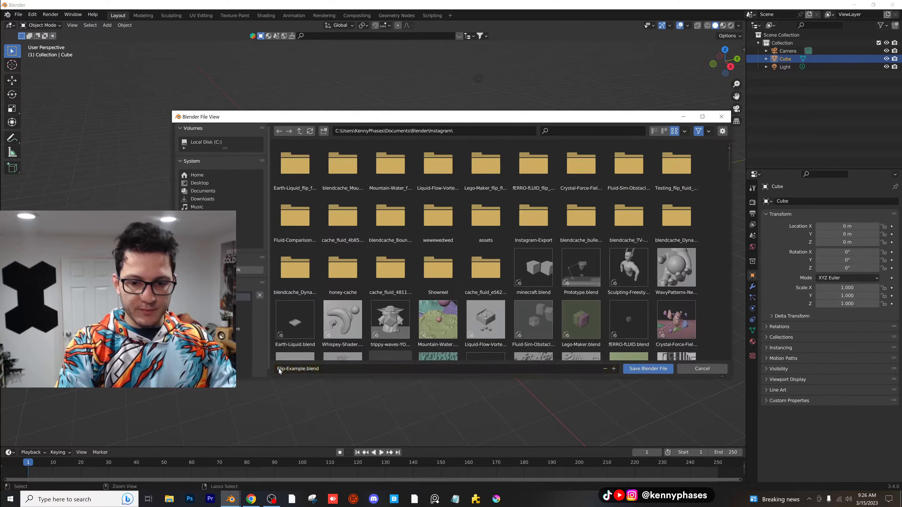
left_click(641, 371)
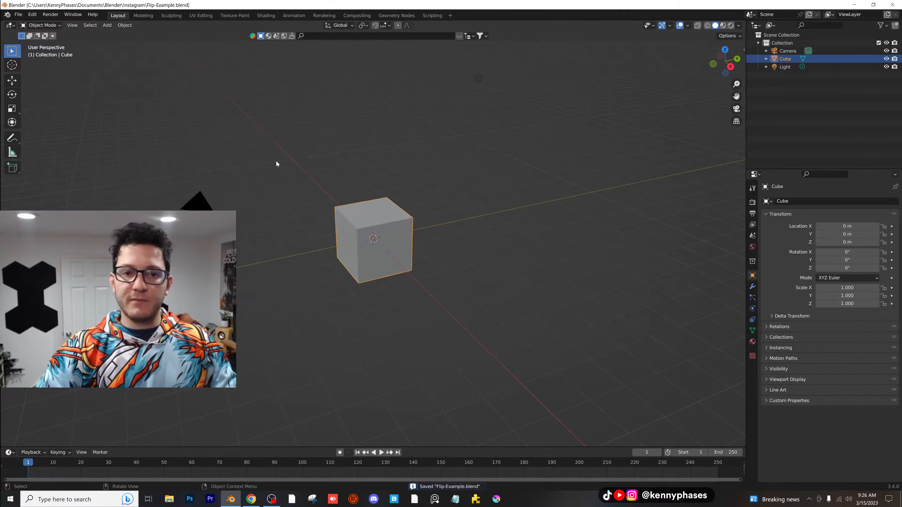
- Open the add-on preferences and search the add-ons for "flip"
left_click(32, 15)
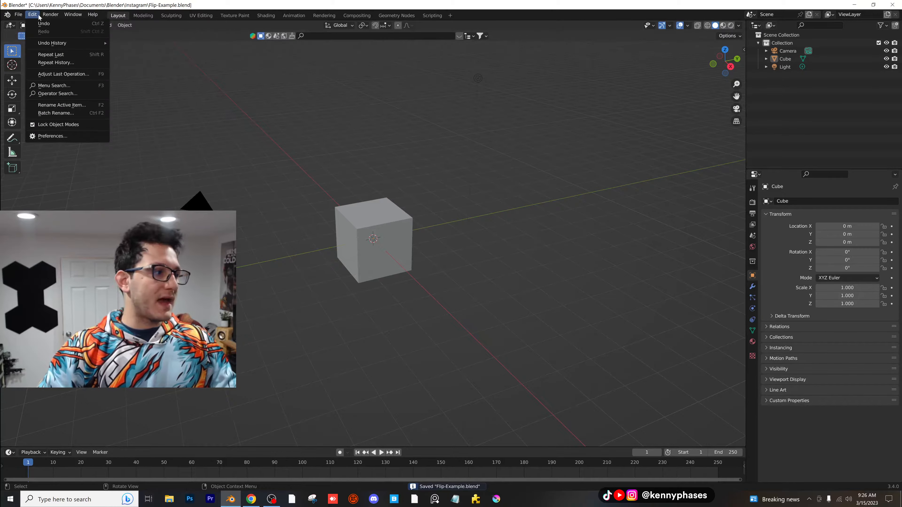
left_click(85, 136)
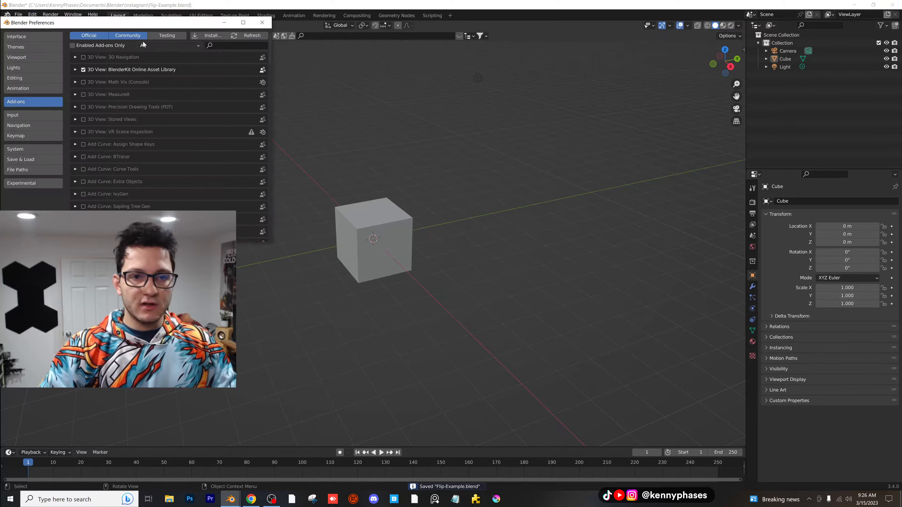
left_click_drag(145, 31, 468, 103)
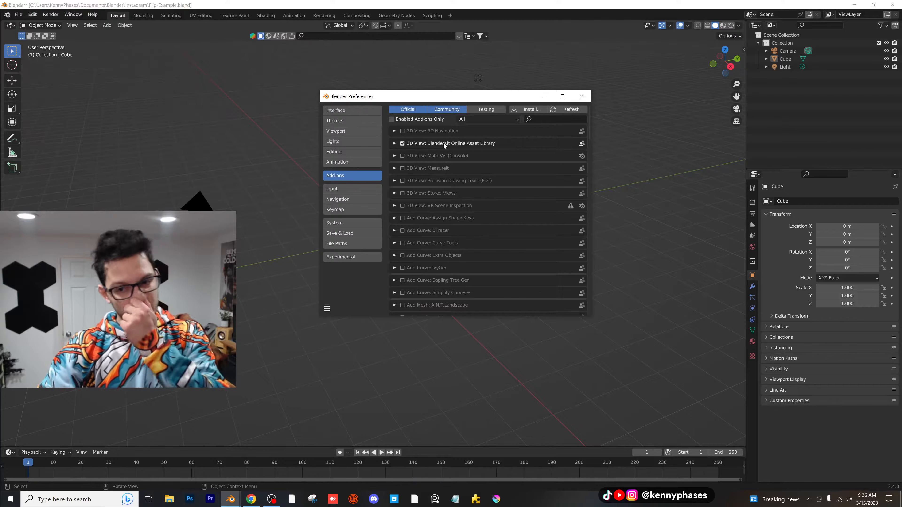
left_click(556, 119)
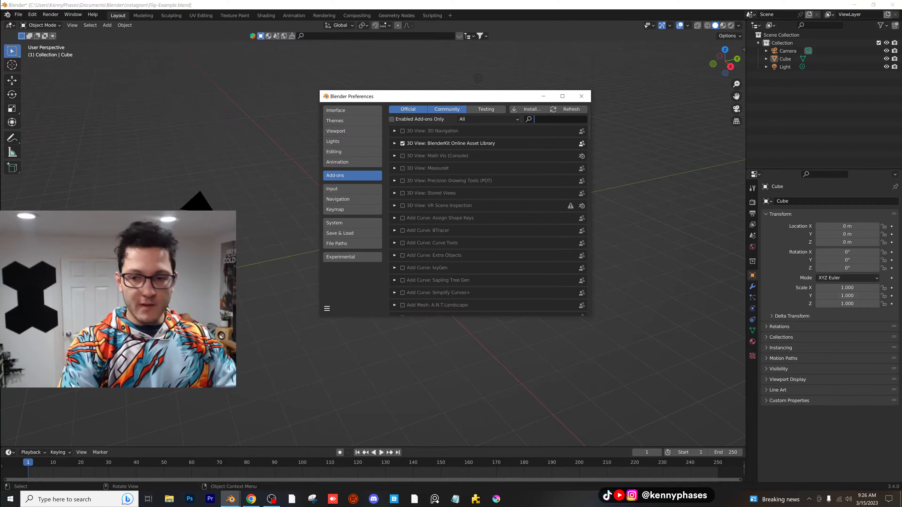
type("flip")
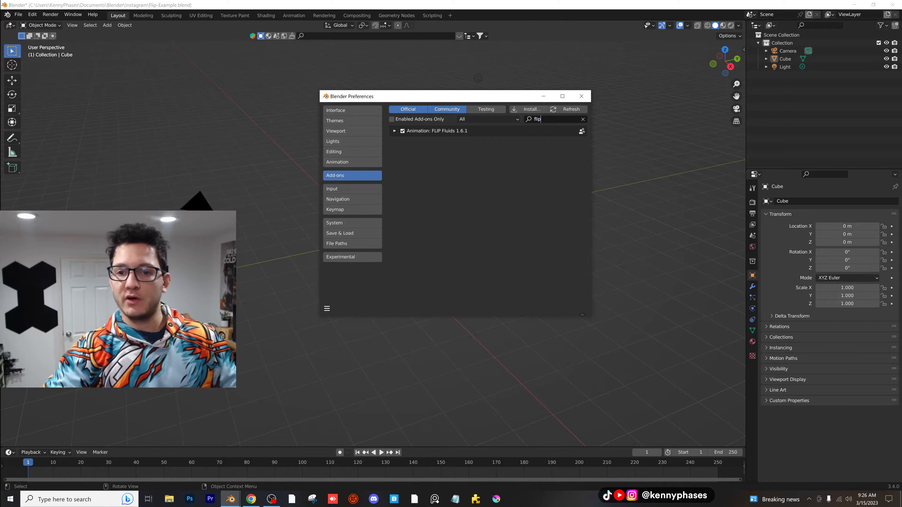
- Review the FLIP Fluids add-on's details and preferences, from UI options to warnings and errors, and close the preferences
left_click(394, 131)
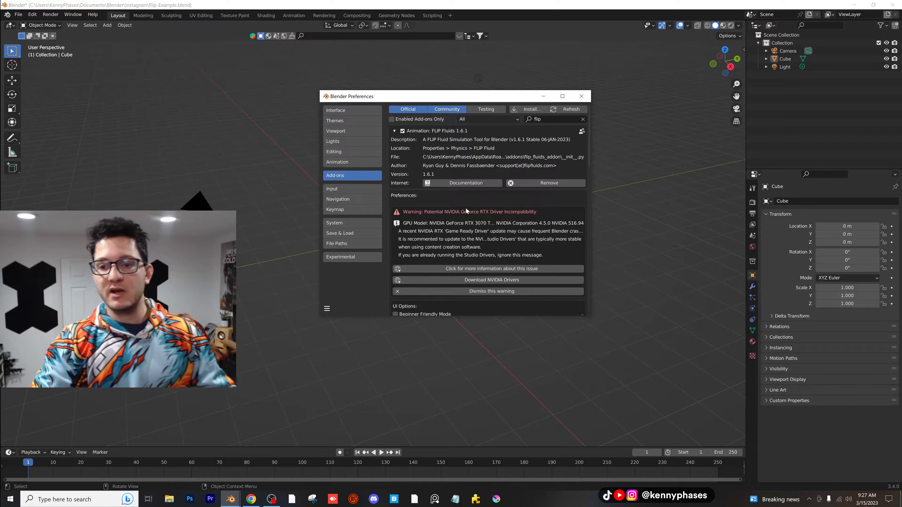
scroll(465, 197, "down", 6)
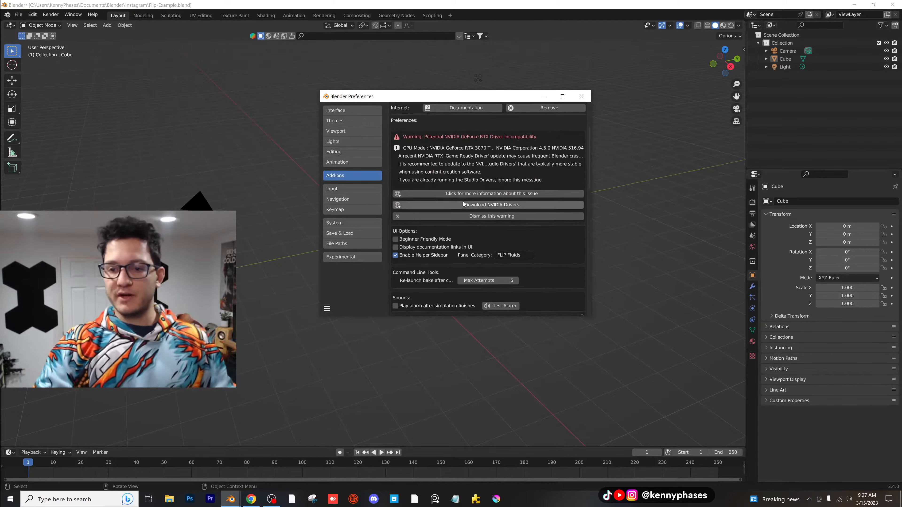
scroll(464, 200, "up", 3)
scroll(466, 197, "down", 5)
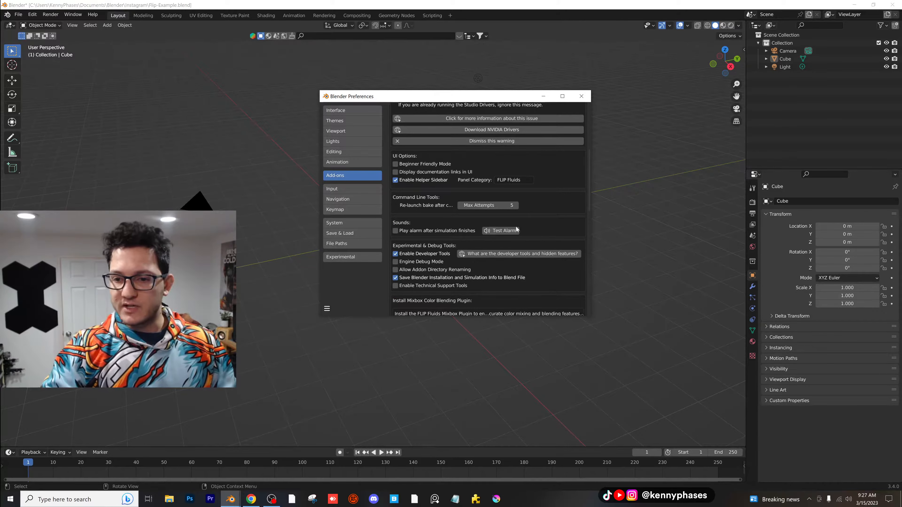
scroll(541, 221, "down", 4)
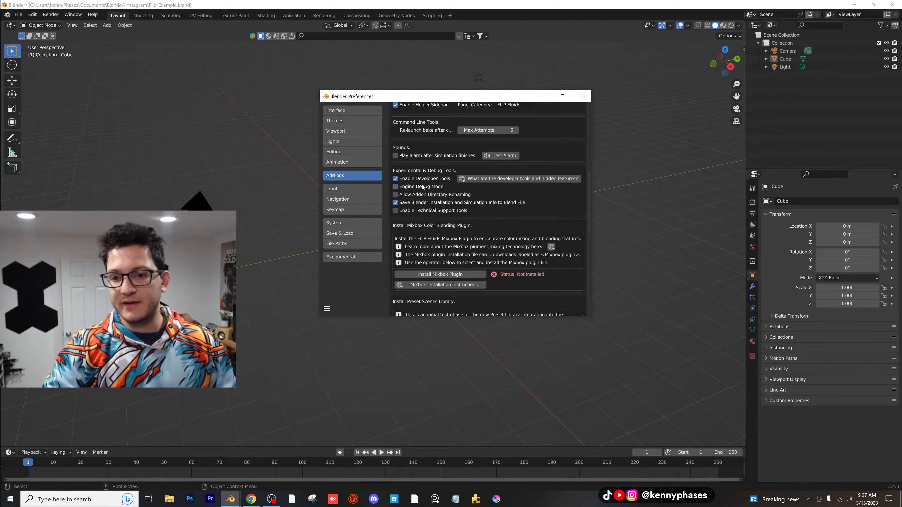
scroll(489, 214, "down", 12)
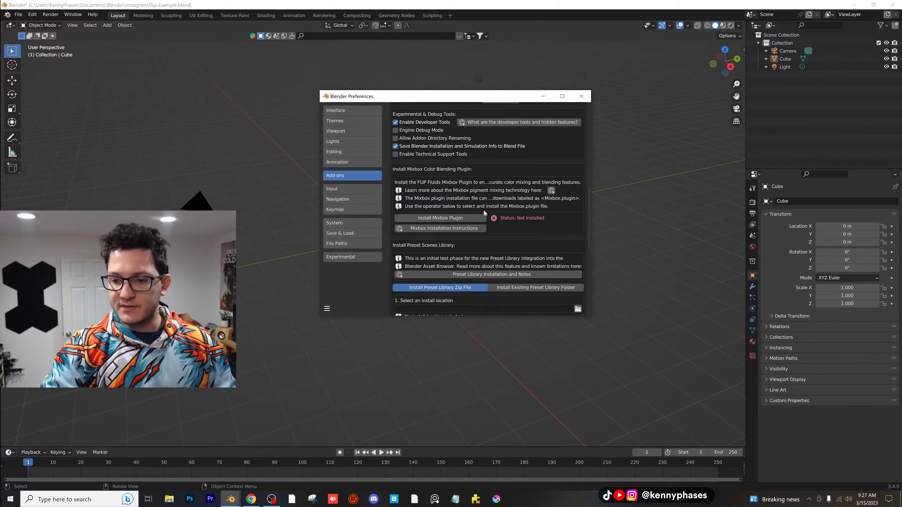
scroll(485, 210, "down", 3)
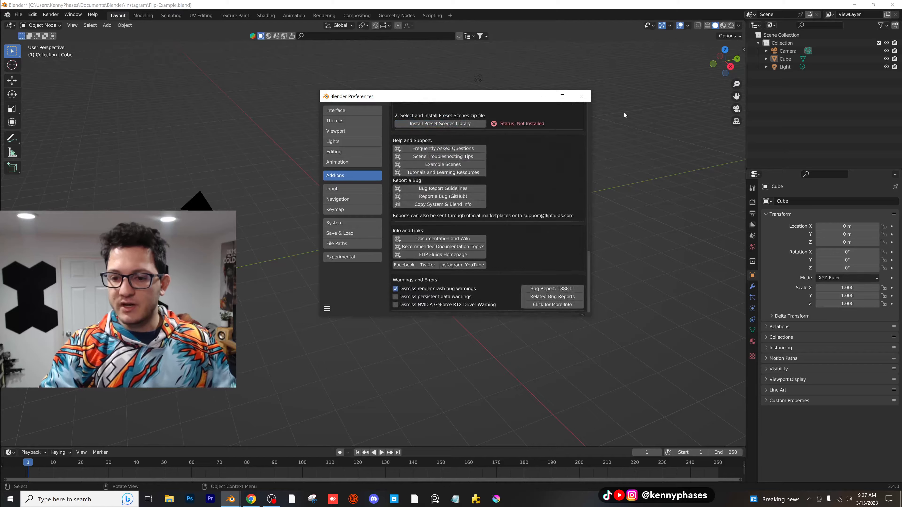
left_click(581, 97)
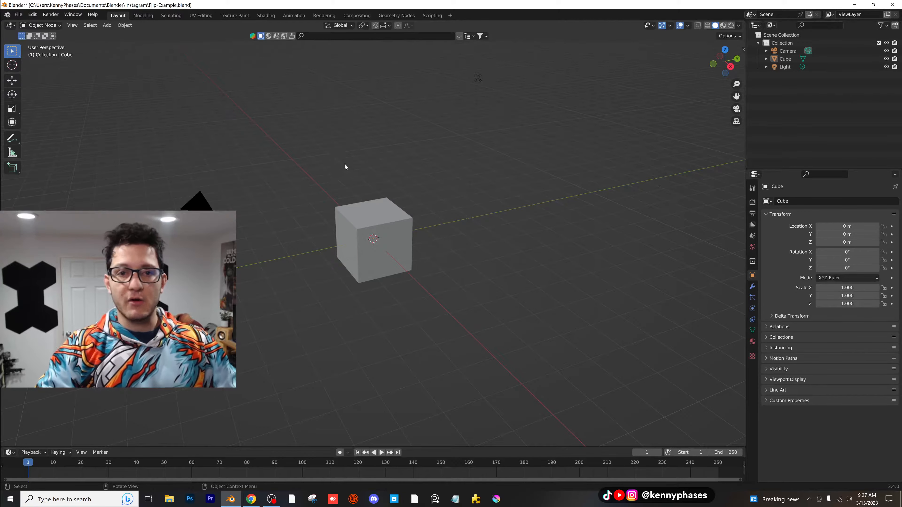
- Select the default cube and add FLIP Fluid physics to it with the type set to Domain
middle_click_drag(346, 165, 355, 157)
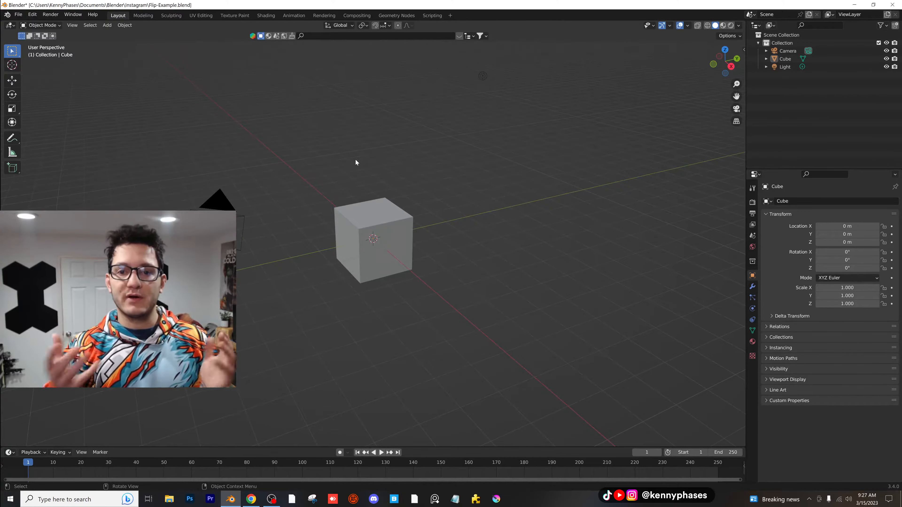
scroll(406, 189, "up", 2)
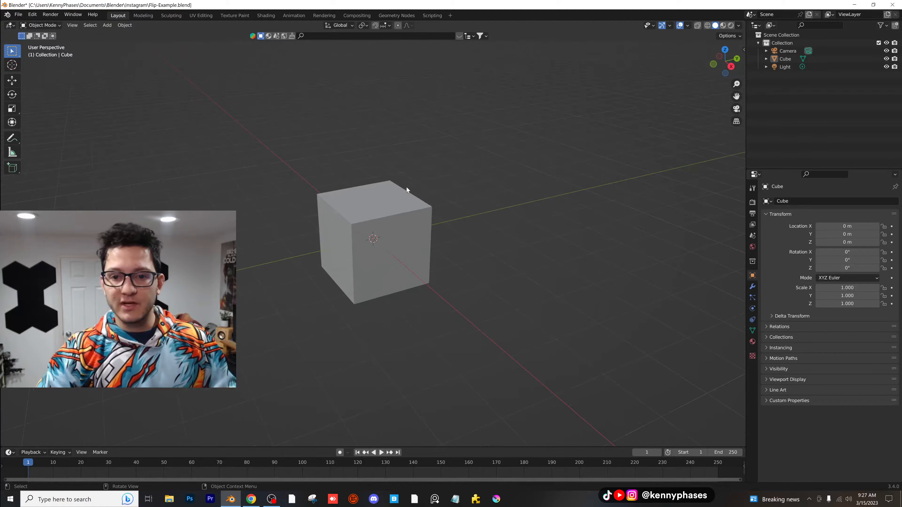
left_click(411, 191)
scroll(426, 195, "down", 2)
middle_click_drag(424, 196, 414, 234)
left_click(753, 309)
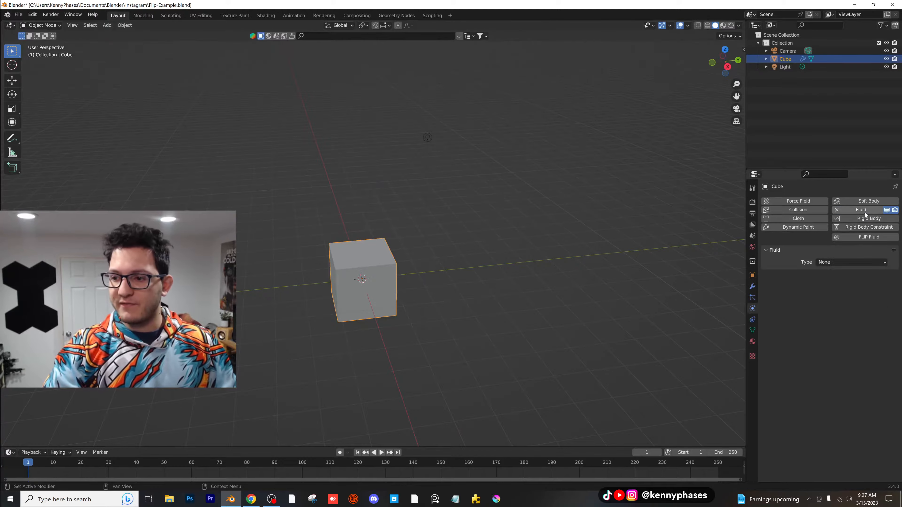
scroll(464, 266, "up", 2)
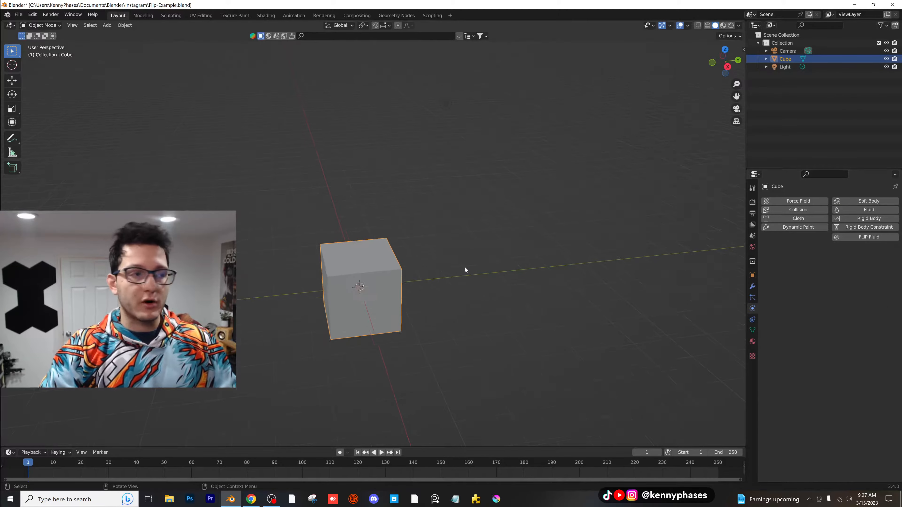
mouse_move(465, 266)
middle_mouse_down()
mouse_move(478, 263)
mouse_move(472, 256)
middle_mouse_up()
scroll(468, 266, "up", 1)
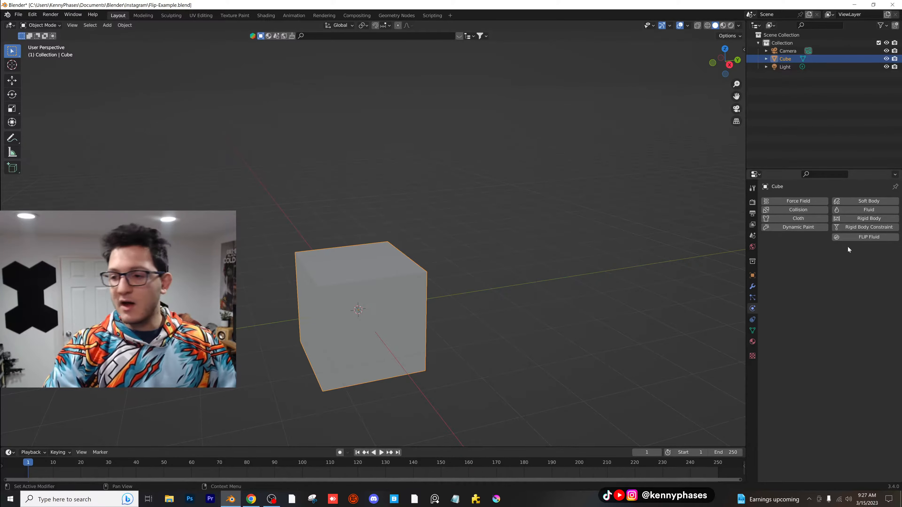
left_click(860, 239)
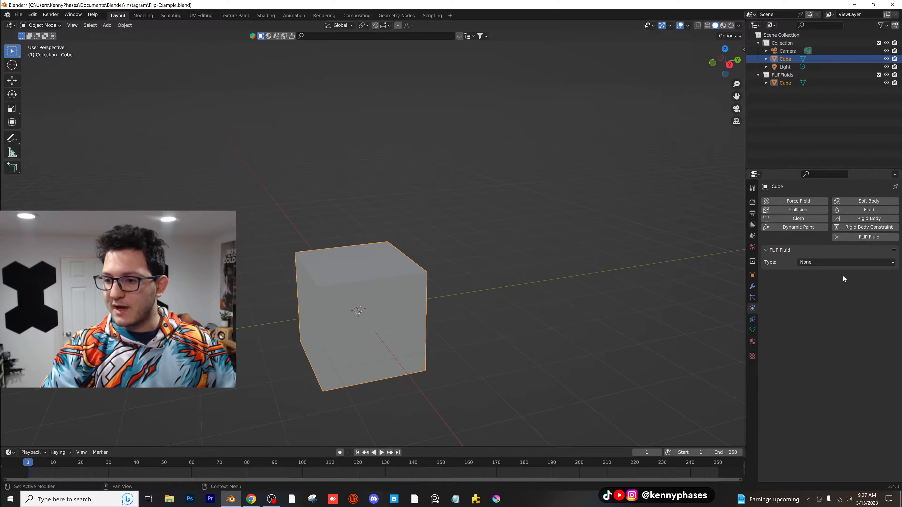
left_click(831, 263)
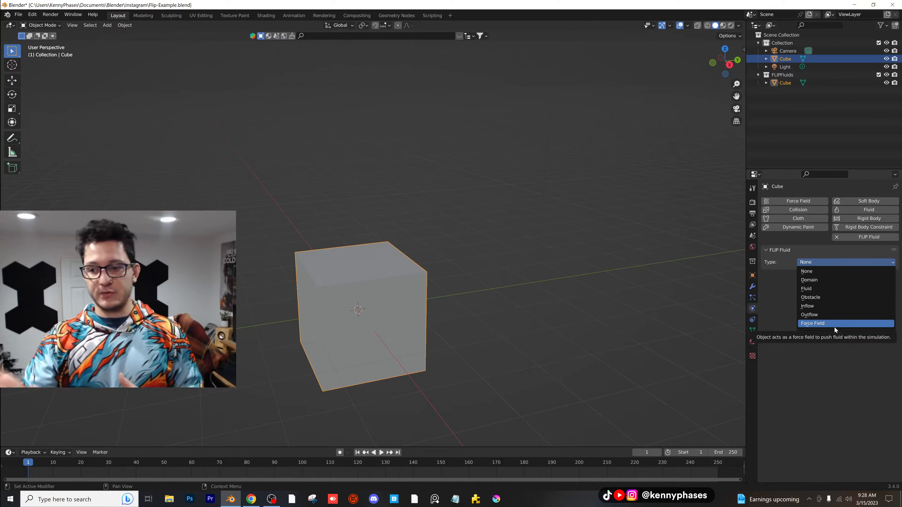
left_click(835, 283)
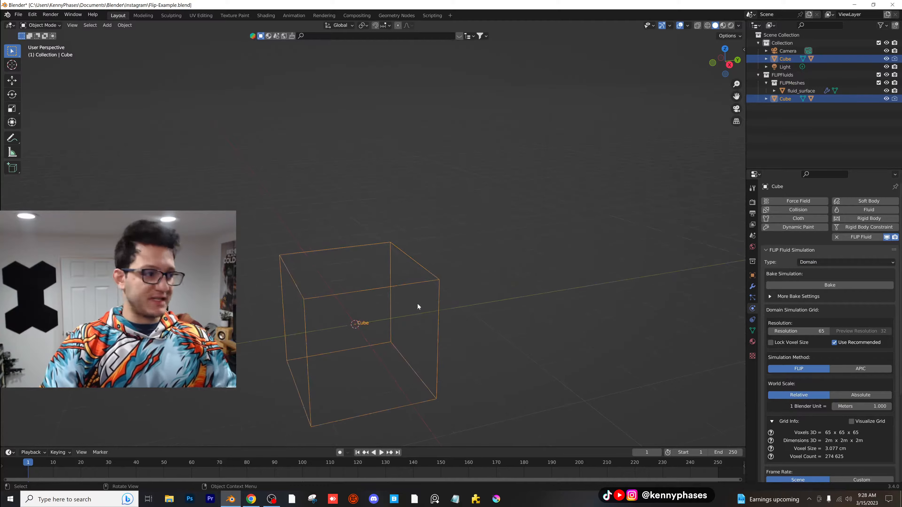
middle_click_drag(435, 304, 486, 244, "shift")
scroll(470, 263, "up", 1)
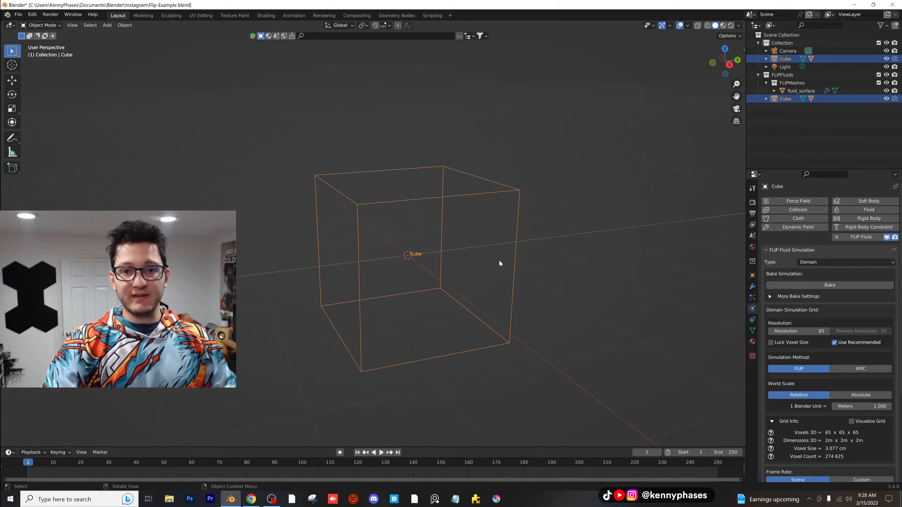
scroll(499, 263, "up", 1)
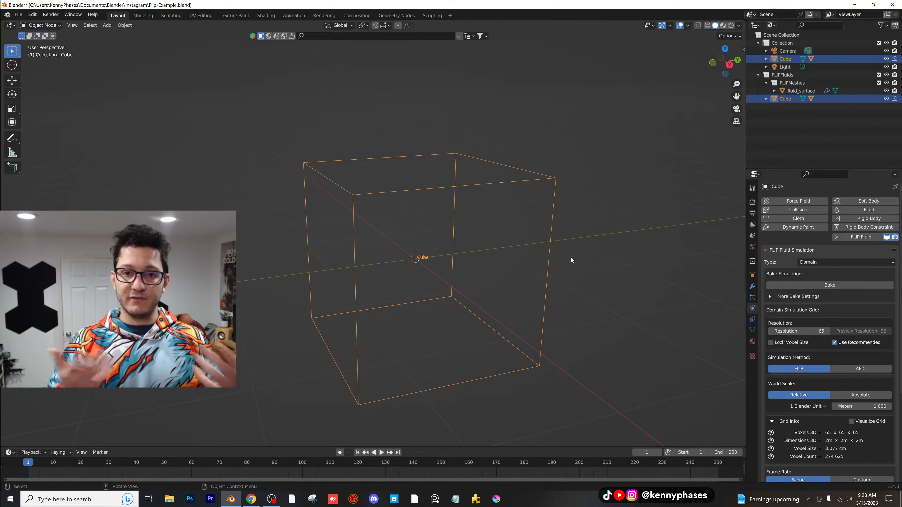
scroll(569, 245, "down", 1)
middle_click_drag(568, 241, 539, 216, "shift")
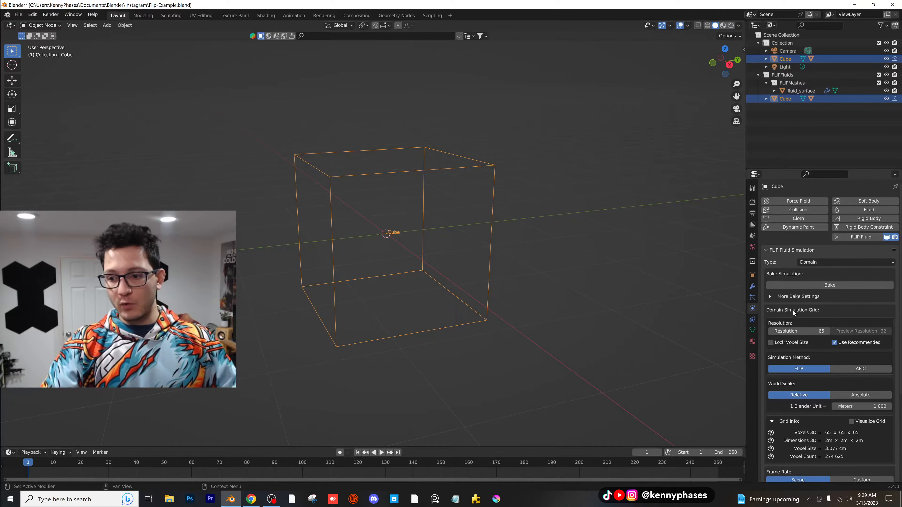
scroll(793, 311, "down", 1)
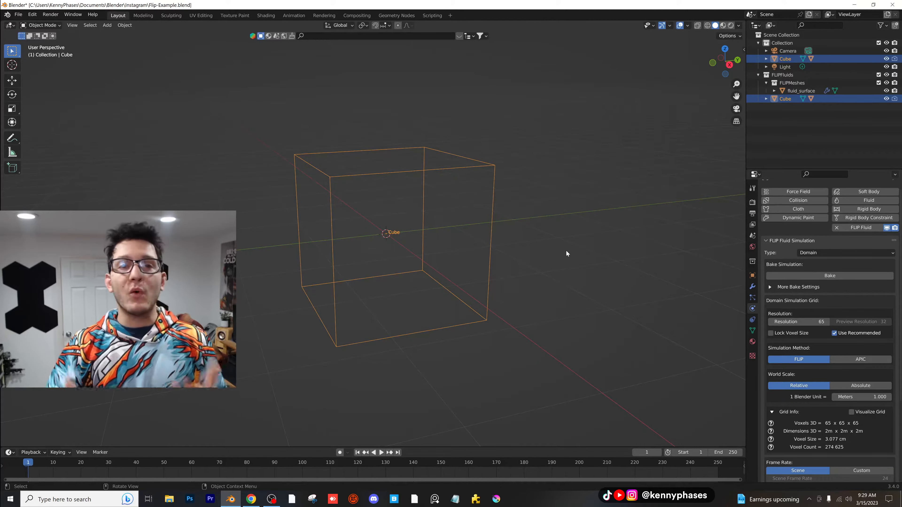
- Add a UV sphere at the centre of the domain and scale it down to about a quarter of its size
left_click(111, 26)
mouse_move(118, 34)
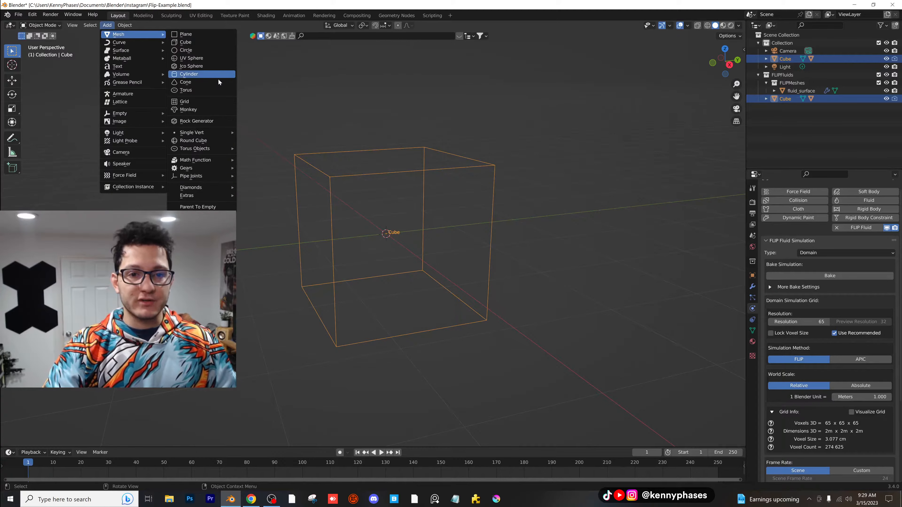
left_click(203, 59)
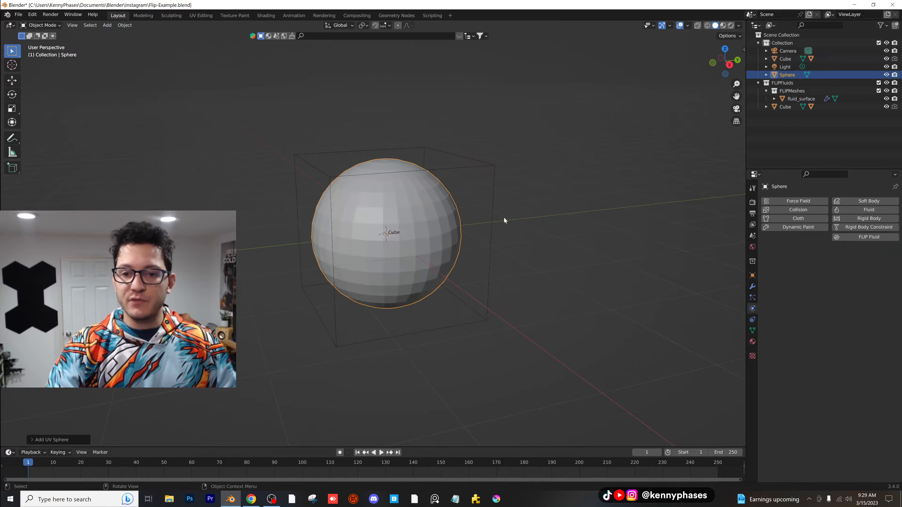
scroll(504, 220, "up", 2)
left_click(729, 65)
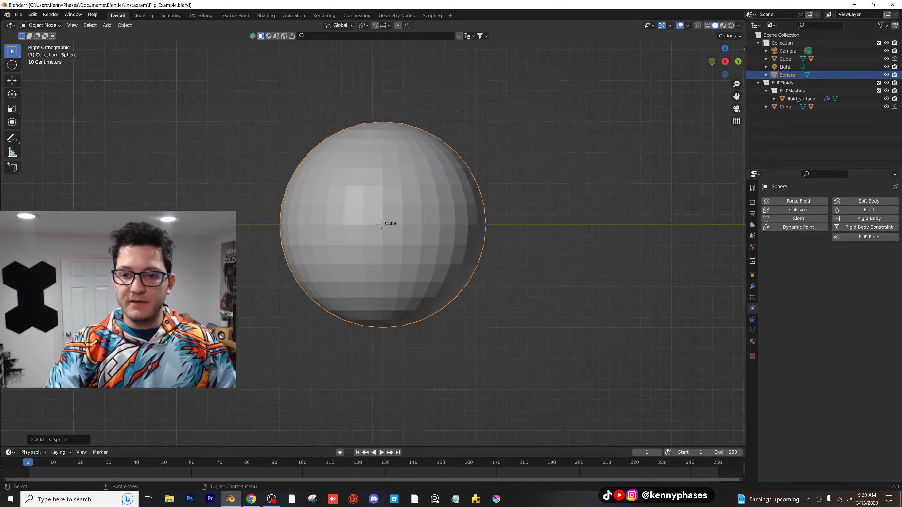
key("s")
left_click(419, 212)
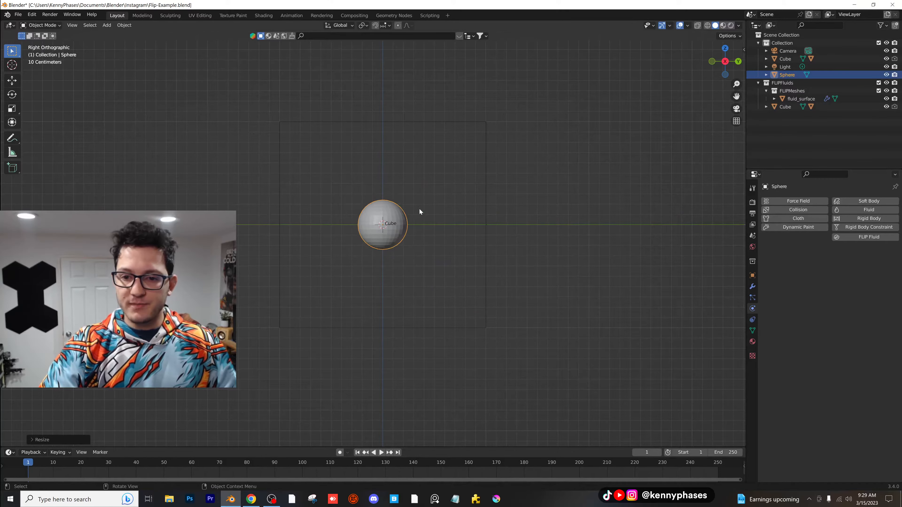
- Add FLIP Fluid physics to the sphere and set its type to Fluid
middle_click_drag(419, 212, 437, 227)
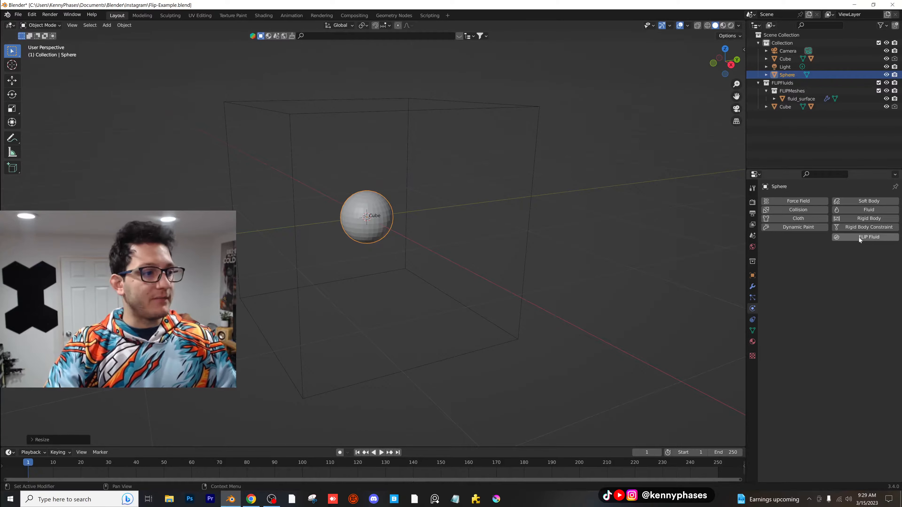
left_click(868, 237)
left_click(842, 261)
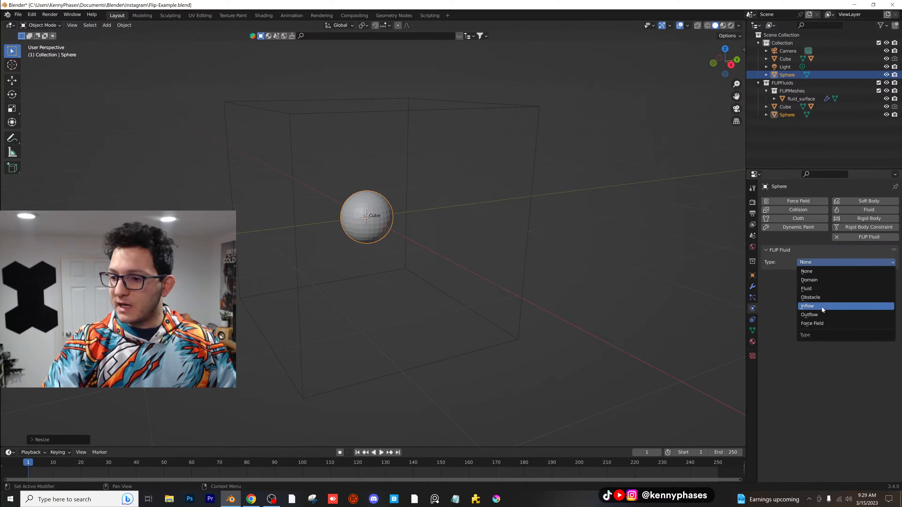
left_click(827, 290)
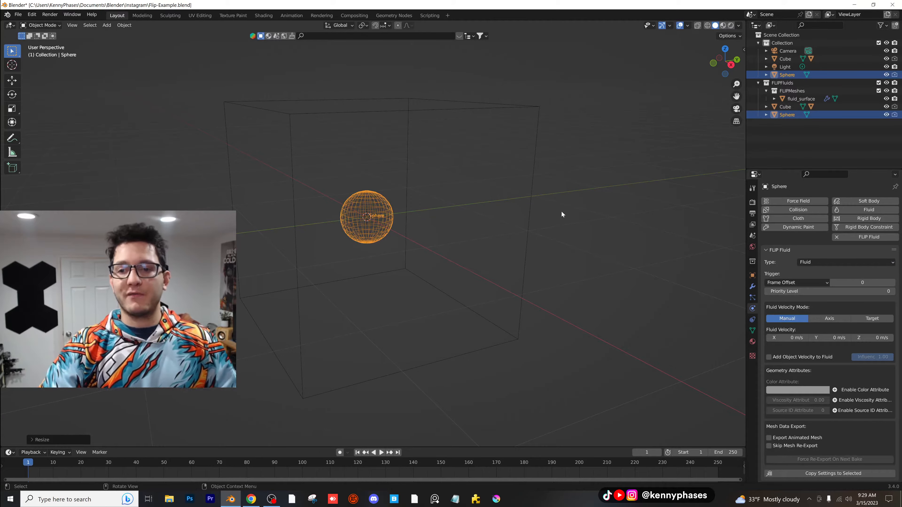
- Select the domain cube and enable automatic loading of baked frames in the FLIP Fluids display and playback settings
left_click(512, 109)
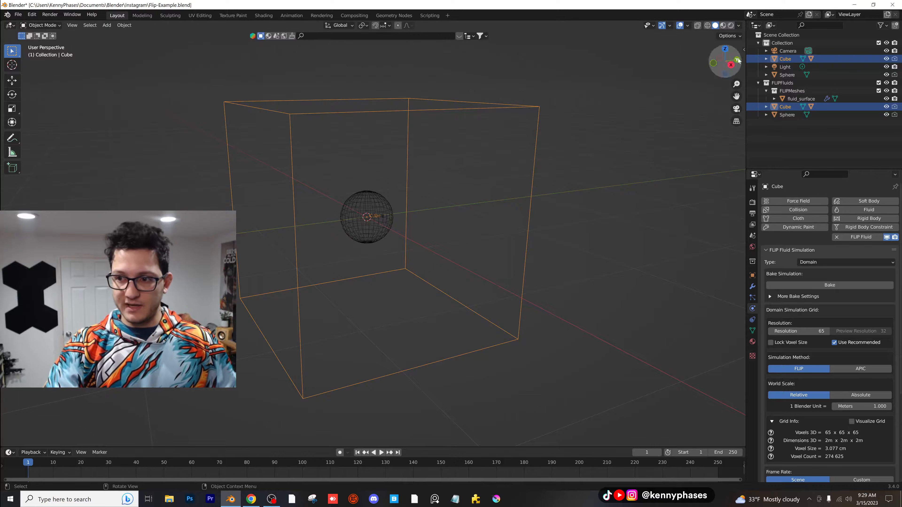
key("n")
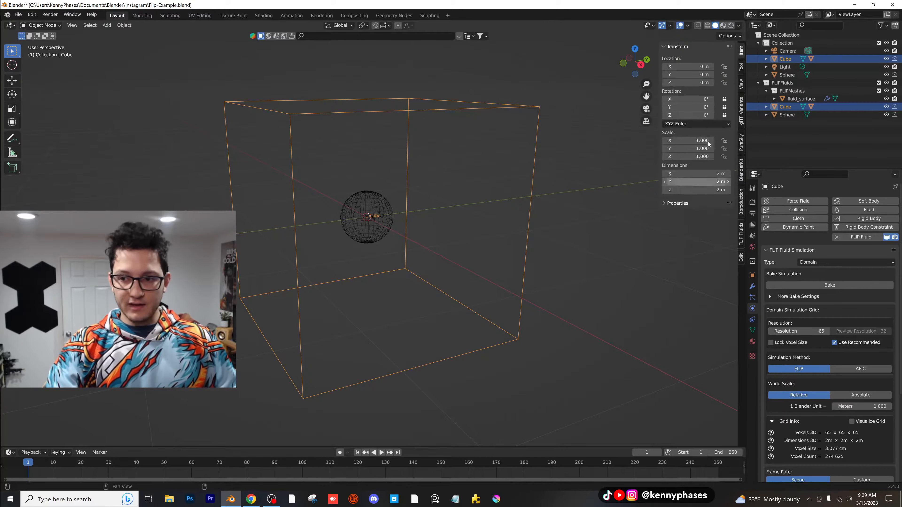
left_click(741, 234)
scroll(701, 236, "down", 7)
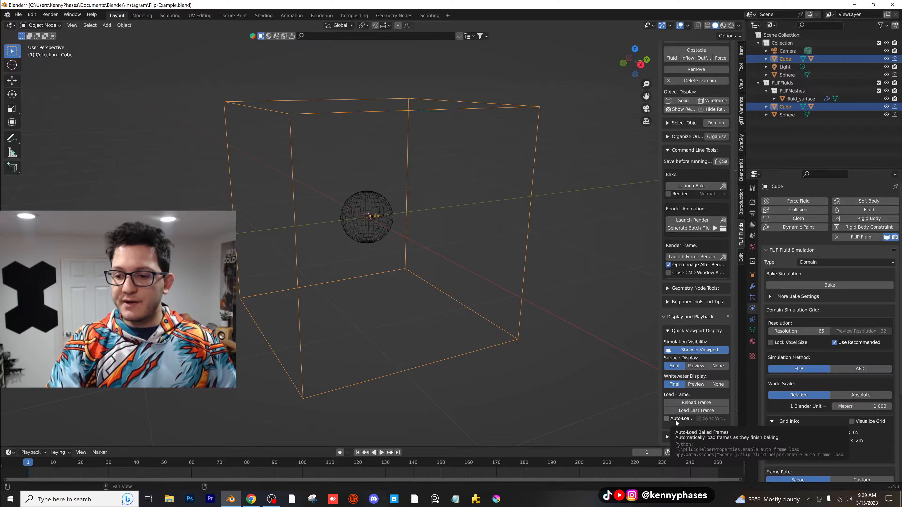
left_click(666, 419)
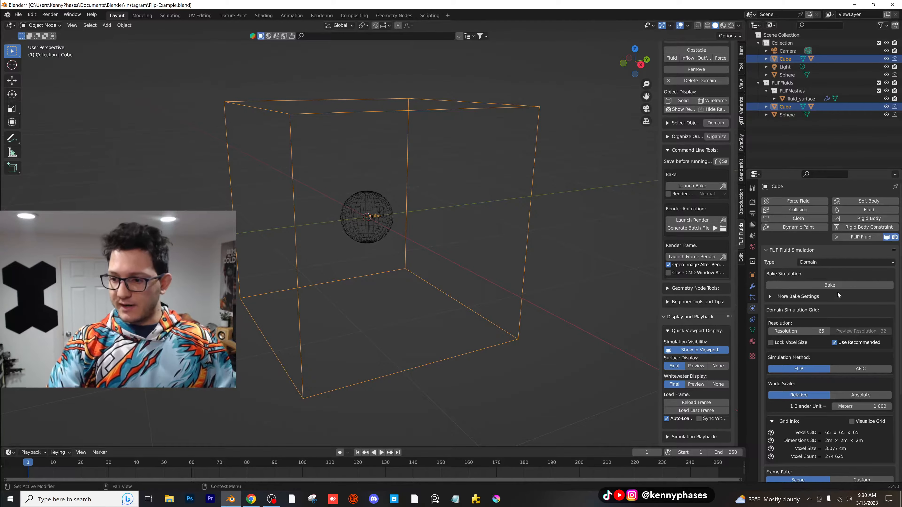
- Bake the fluid simulation, pause it around frame 30 to inspect the fluid, and resume baking until about frame 77
left_click(823, 288)
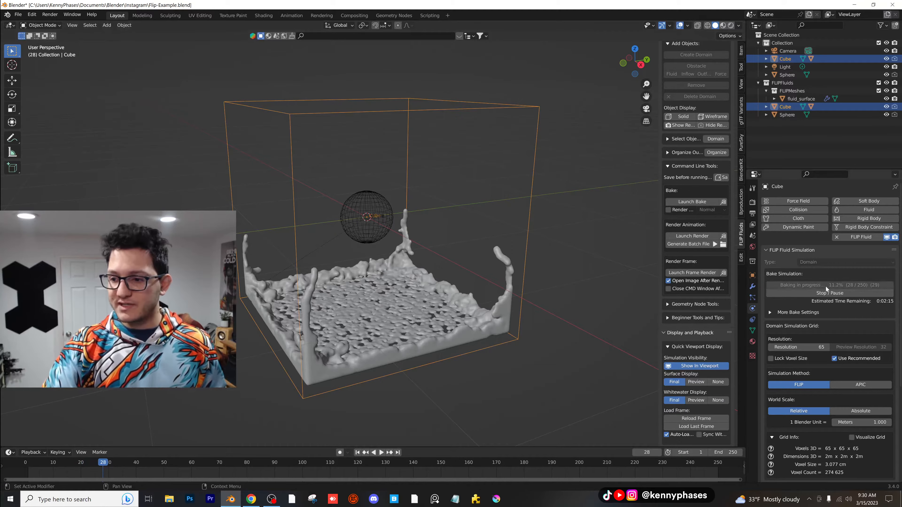
left_click(835, 293)
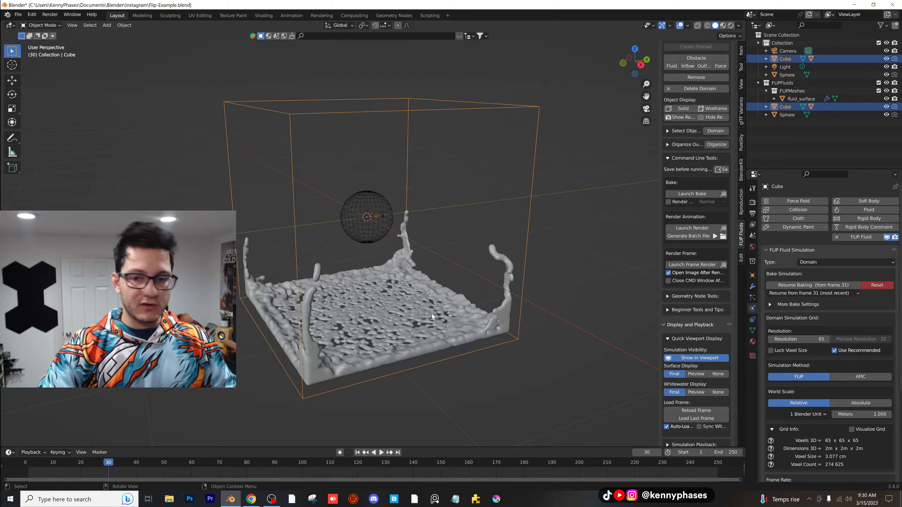
middle_click_drag(432, 314, 470, 282, "shift")
scroll(471, 283, "up", 2)
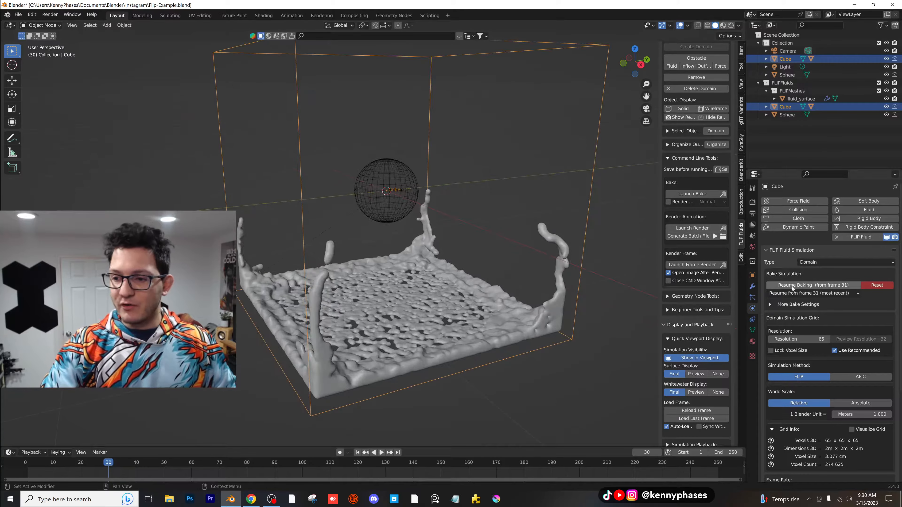
left_click(816, 285)
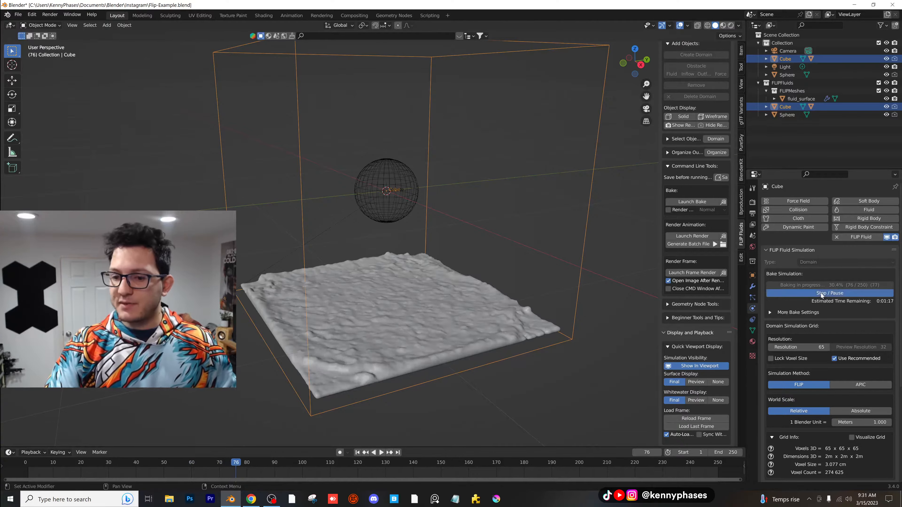
left_click(821, 293)
- Play back the baked fluid from the start, stop at frame 19, and save the file with nothing selected
left_click_drag(239, 463, 32, 462)
key("space")
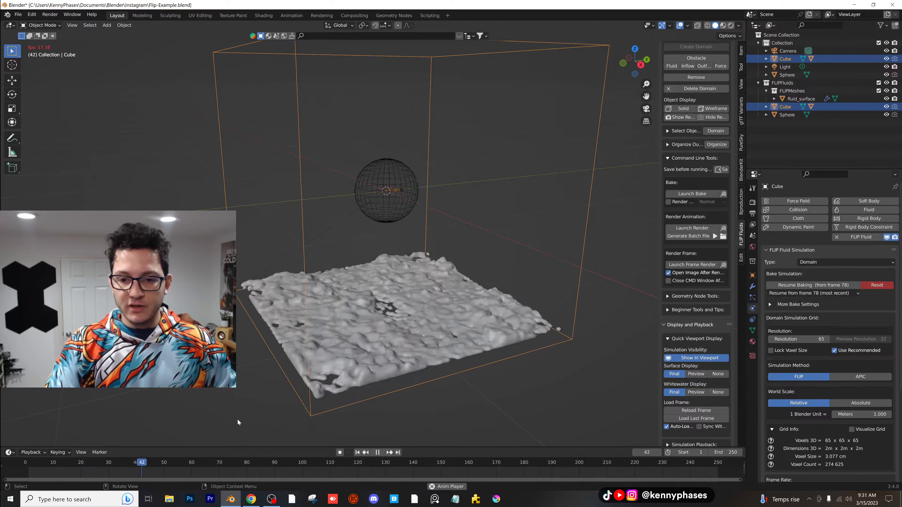
left_click_drag(125, 462, 78, 466)
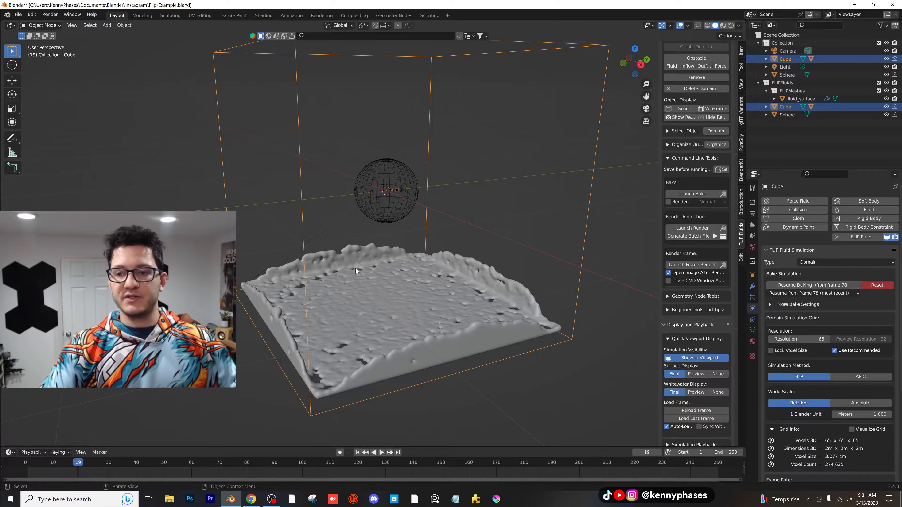
left_click(190, 172)
key("ctrl+s")
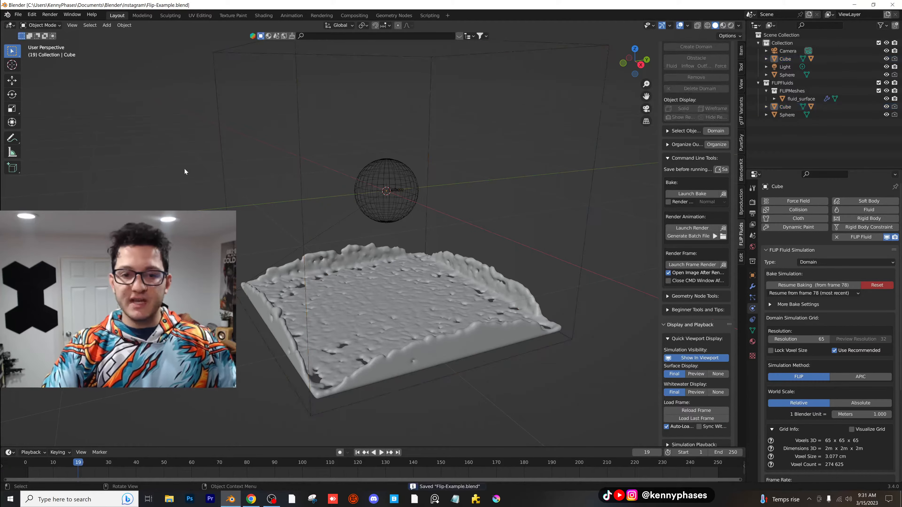
- Show the viewport in rendered shading and set the render engine to Cycles with GPU Compute as the device
left_click(731, 25)
left_click(753, 202)
left_click(843, 202)
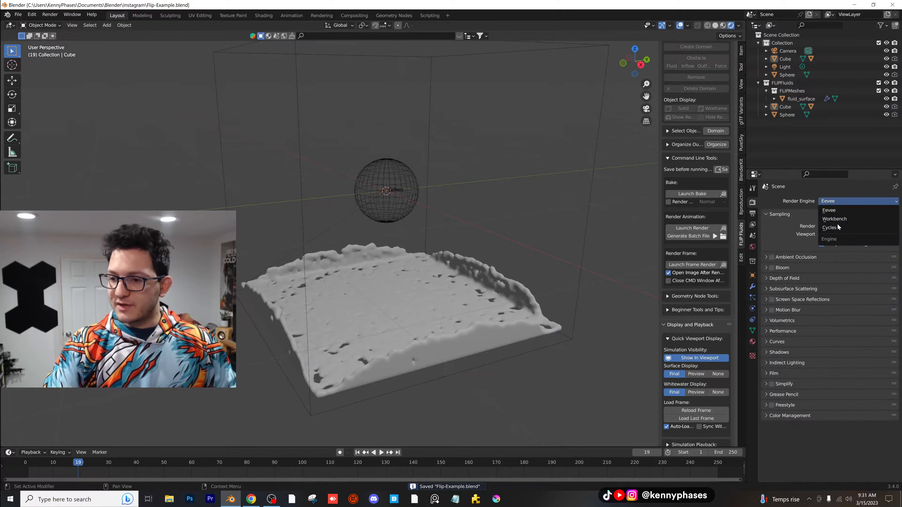
left_click(840, 229)
left_click(834, 221)
left_click(848, 239)
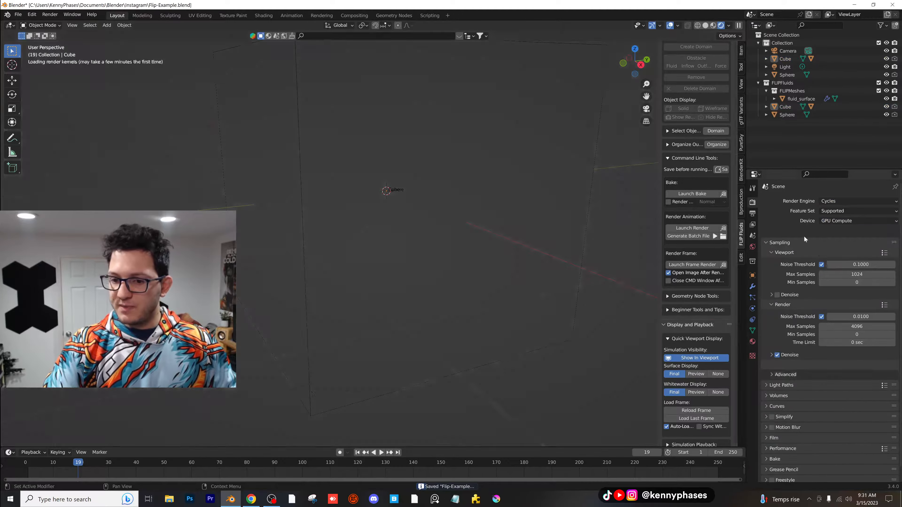
- Assign an environment texture to the world background colour and load aristea_wreck_puresky_4k.hdr
left_click(753, 246)
left_click(834, 250)
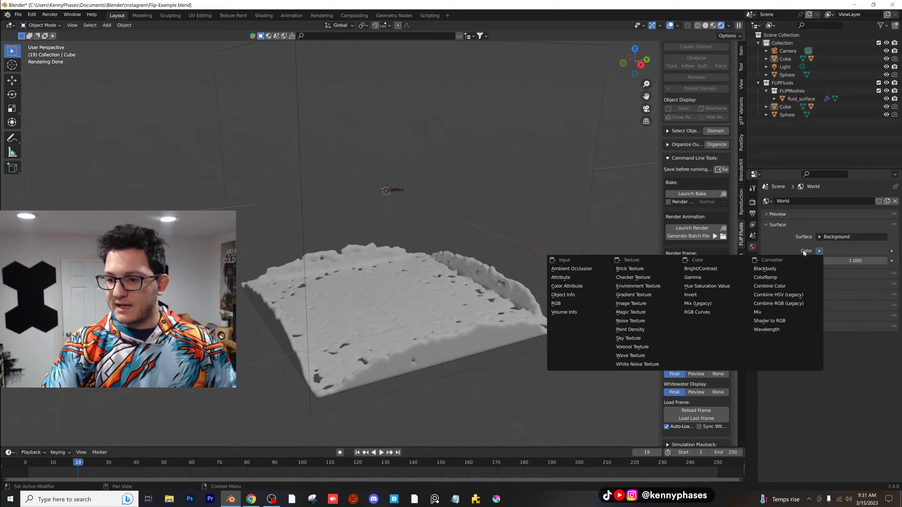
left_click(636, 288)
left_click(867, 261)
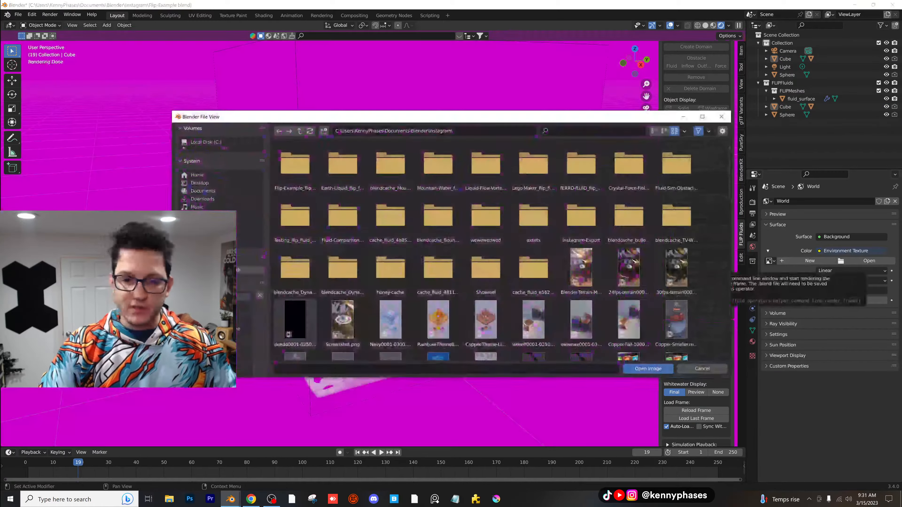
left_click(220, 313)
double_click(347, 169)
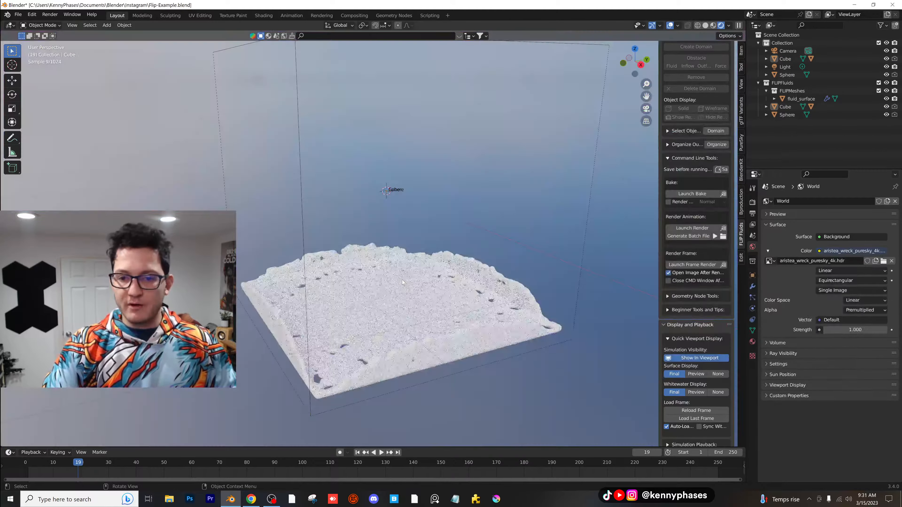
- Select the fluid surface mesh and set its material's base color to a vivid light blue
middle_click_drag(401, 280, 410, 298)
scroll(394, 252, "down", 1)
scroll(407, 293, "up", 1)
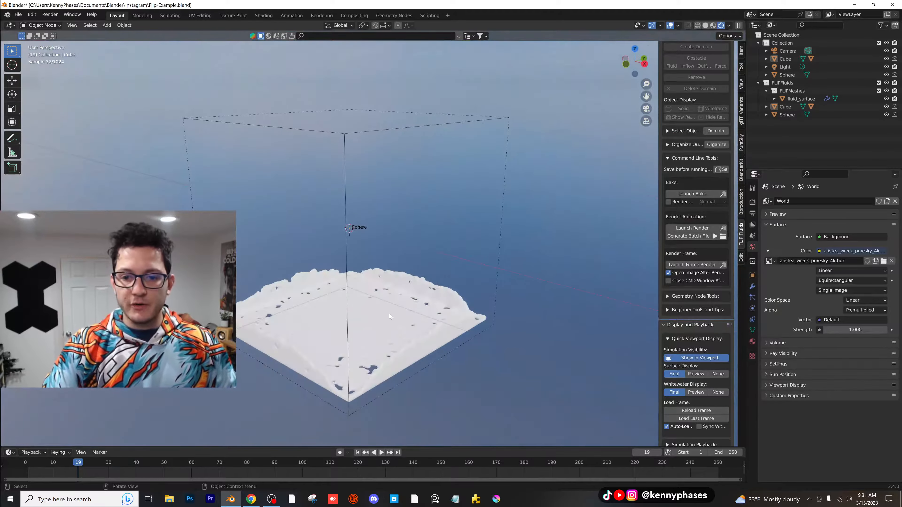
left_click(391, 319)
scroll(394, 325, "up", 2)
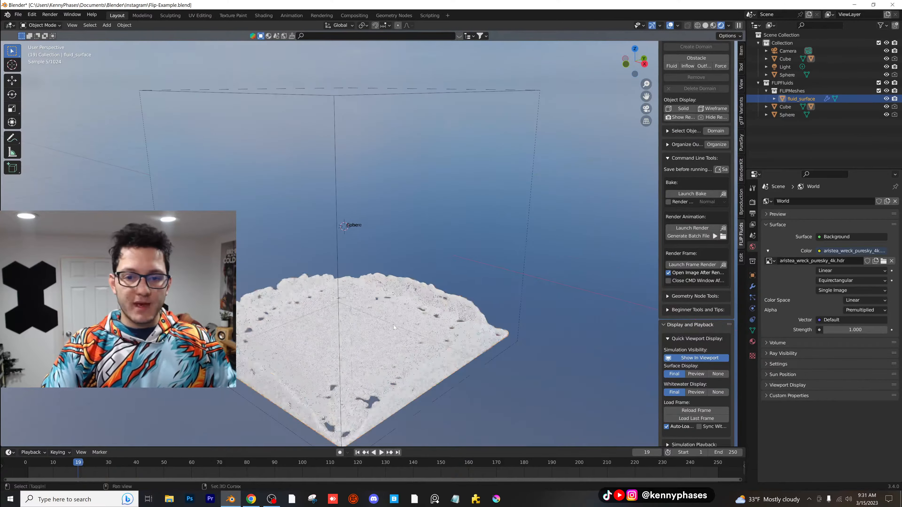
left_click(752, 342)
left_click(828, 236)
left_click(855, 329)
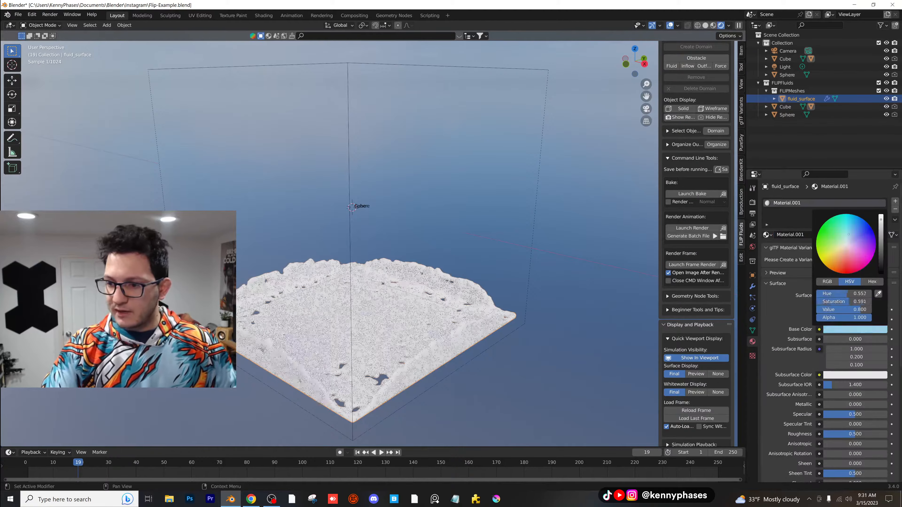
left_click_drag(849, 235, 859, 219)
middle_click_drag(308, 285, 373, 267, "shift")
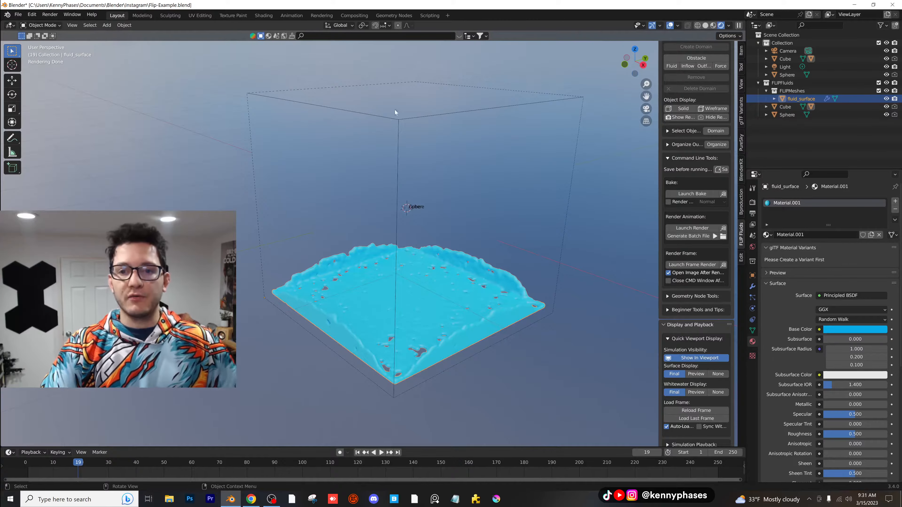
- Assign FF Copper as the surface material in the domain cube's FLIP Fluid Materials settings and inspect the fluid up close
left_click(397, 120)
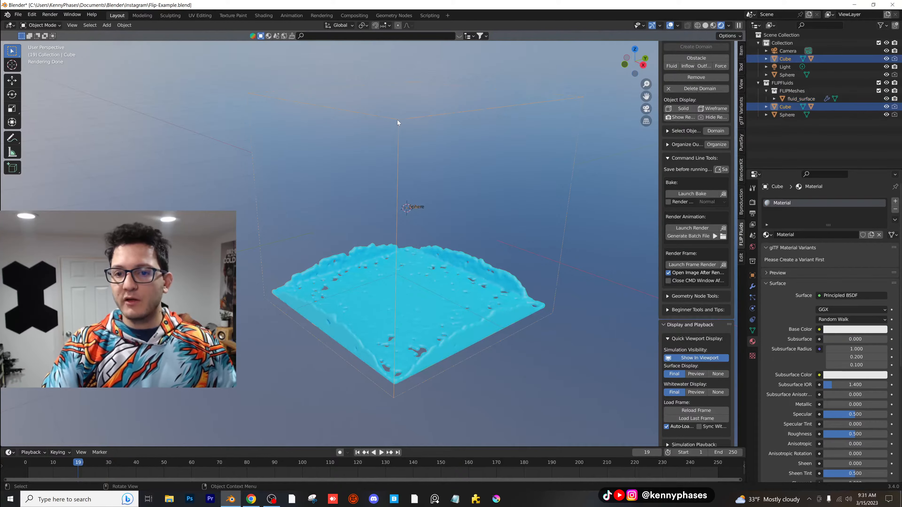
left_click(752, 308)
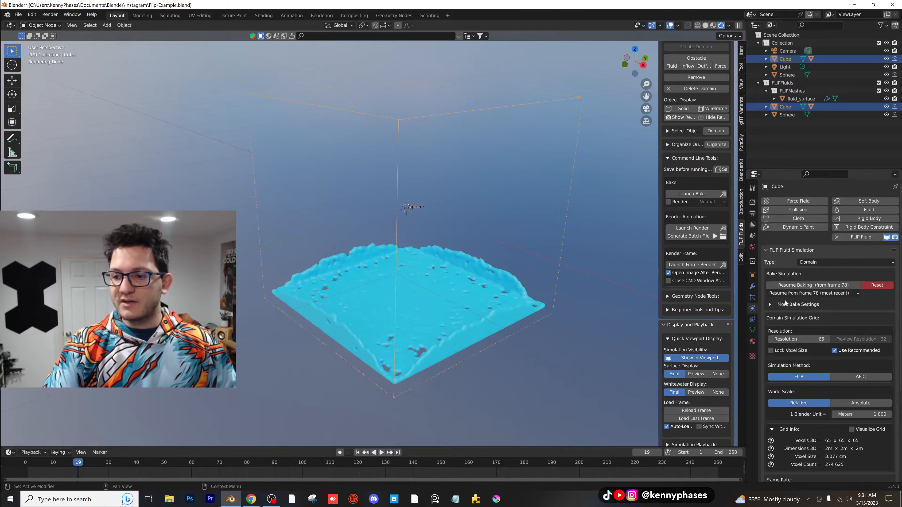
scroll(805, 304, "down", 6)
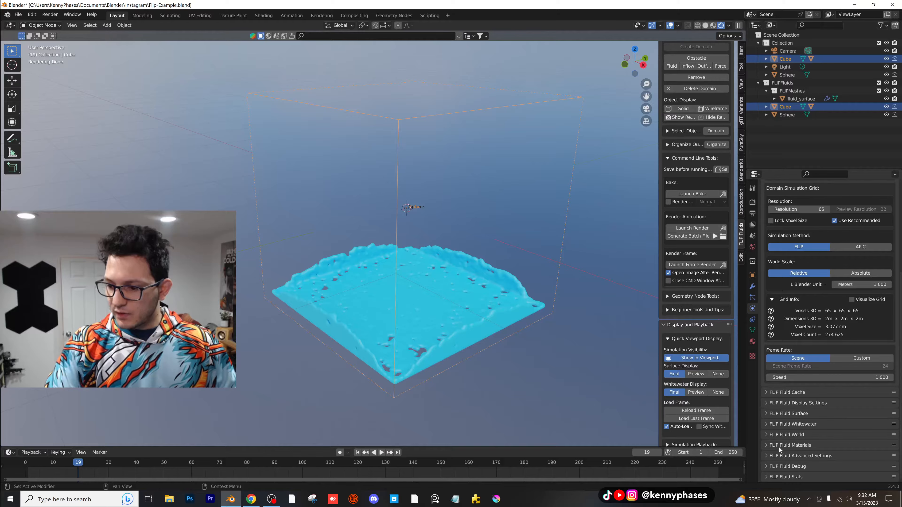
left_click(767, 445)
scroll(817, 383, "down", 3)
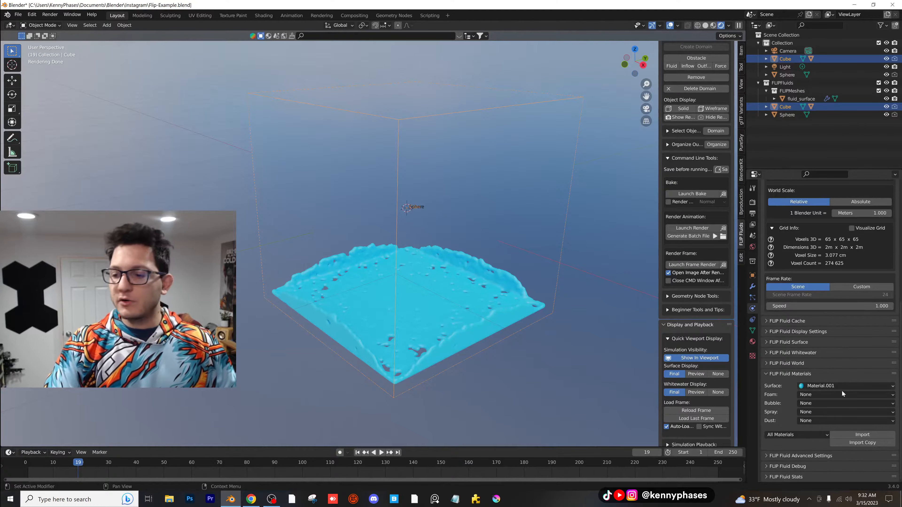
left_click(831, 387)
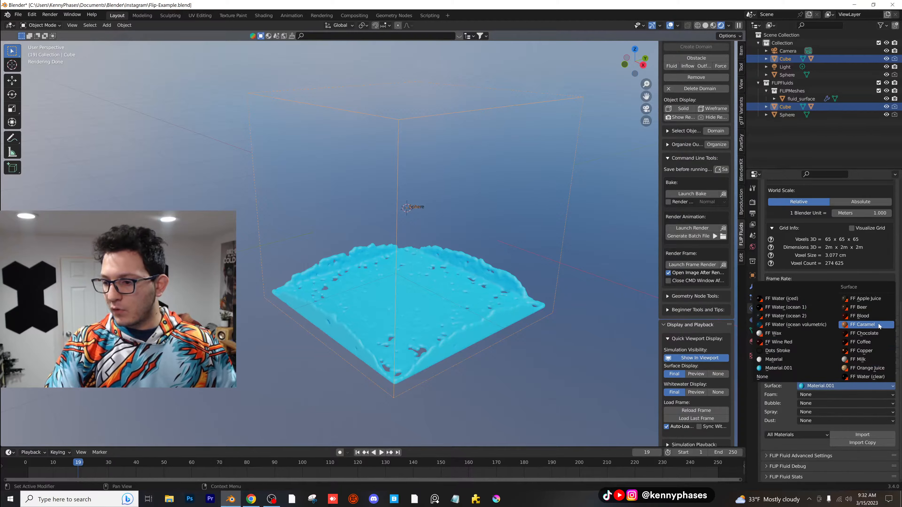
left_click(874, 351)
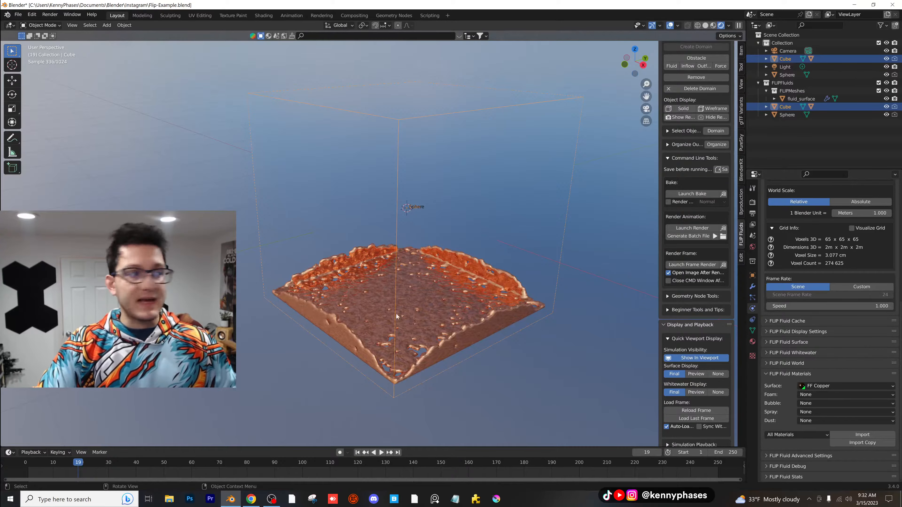
scroll(471, 330, "up", 3)
middle_click_drag(475, 244, 463, 273)
scroll(446, 255, "down", 1)
scroll(463, 273, "up", 3)
mouse_move(431, 249)
middle_mouse_down()
mouse_move(474, 251)
mouse_move(431, 261)
middle_mouse_up()
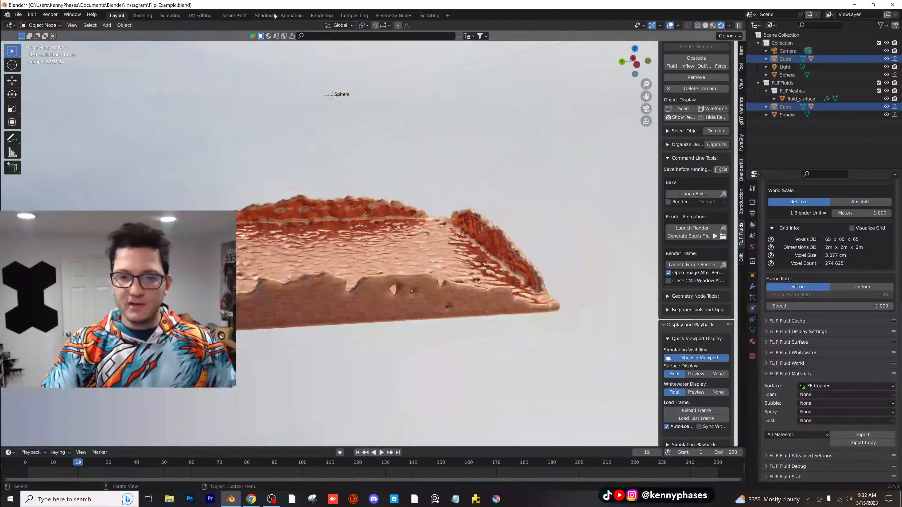
- Examine the node group inside the fluid surface's FF Copper material in the Shading workspace
left_click(263, 15)
scroll(354, 370, "down", 5)
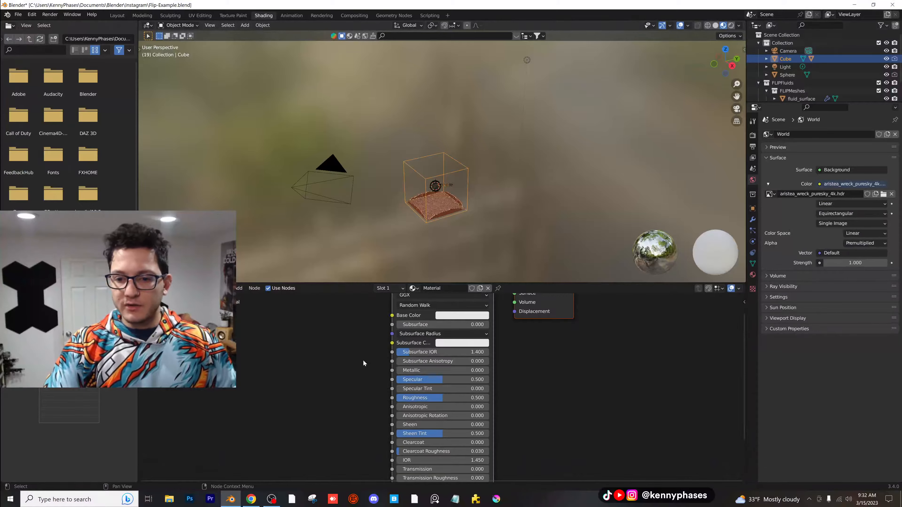
left_click(442, 215)
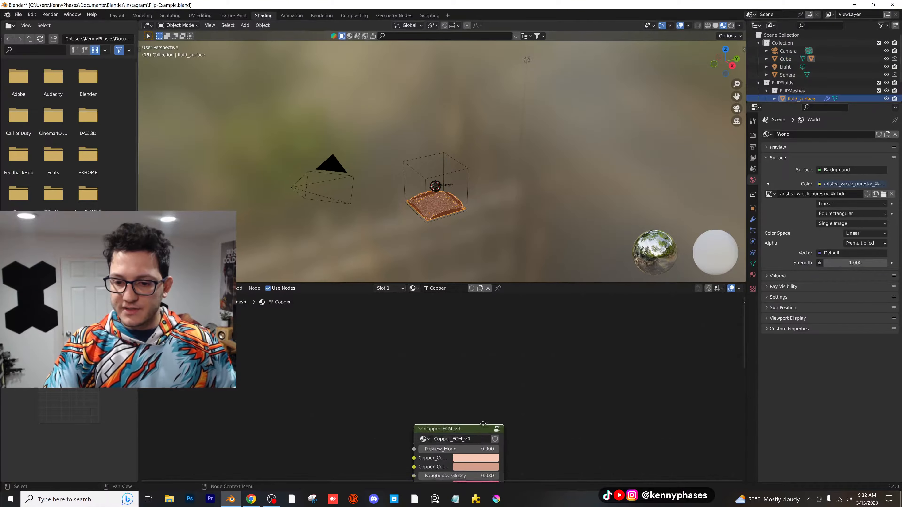
scroll(462, 335, "up", 2)
key("Tab")
scroll(464, 358, "down", 8)
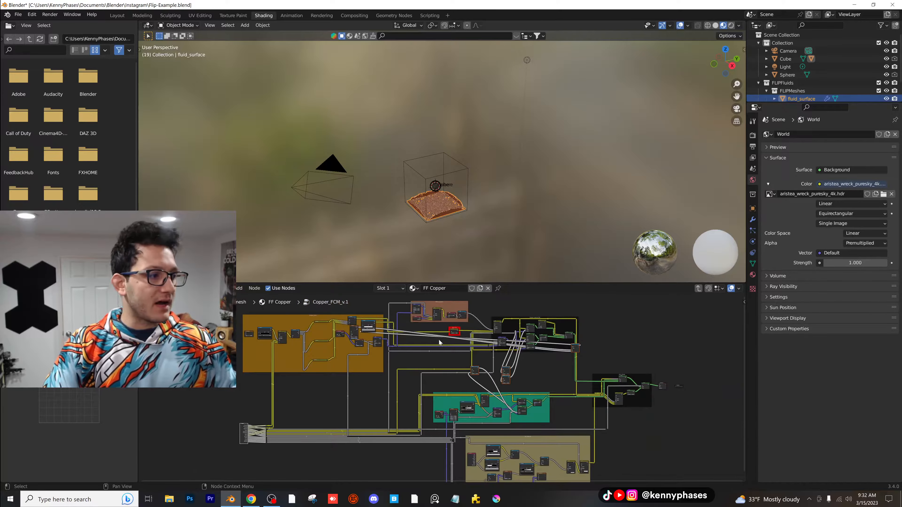
middle_click_drag(439, 339, 464, 340)
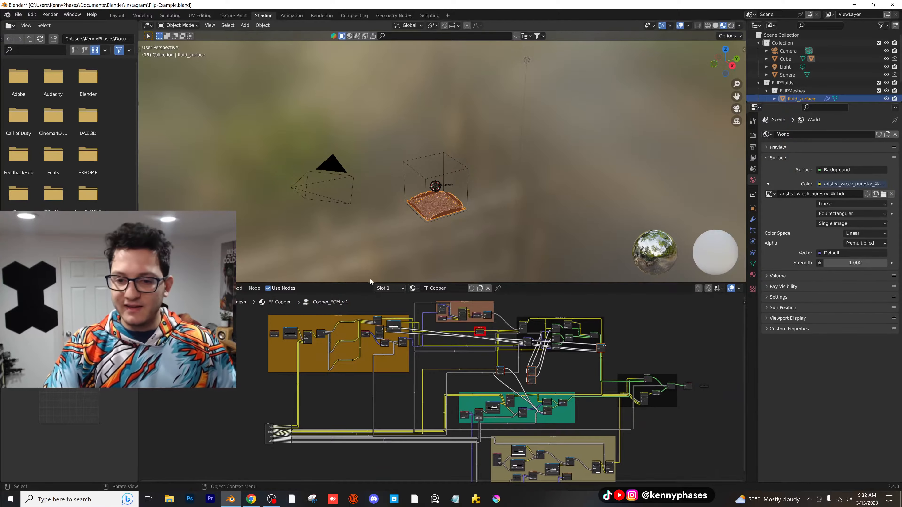
left_click_drag(370, 280, 368, 210)
scroll(462, 303, "up", 2)
middle_click_drag(408, 300, 397, 296)
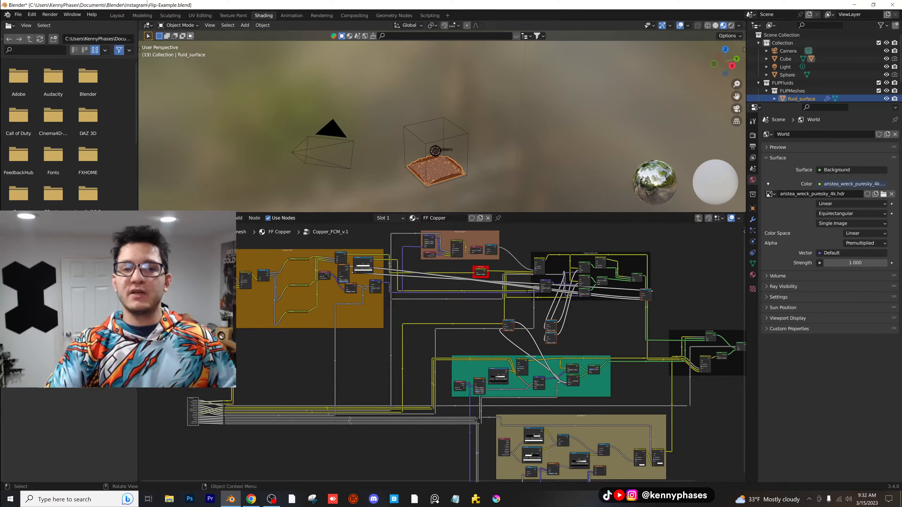
- Back in the Layout workspace, try FF Water (ocean 2) as the domain's surface material and settle on FF Water (ocean volumetric)
left_click(126, 16)
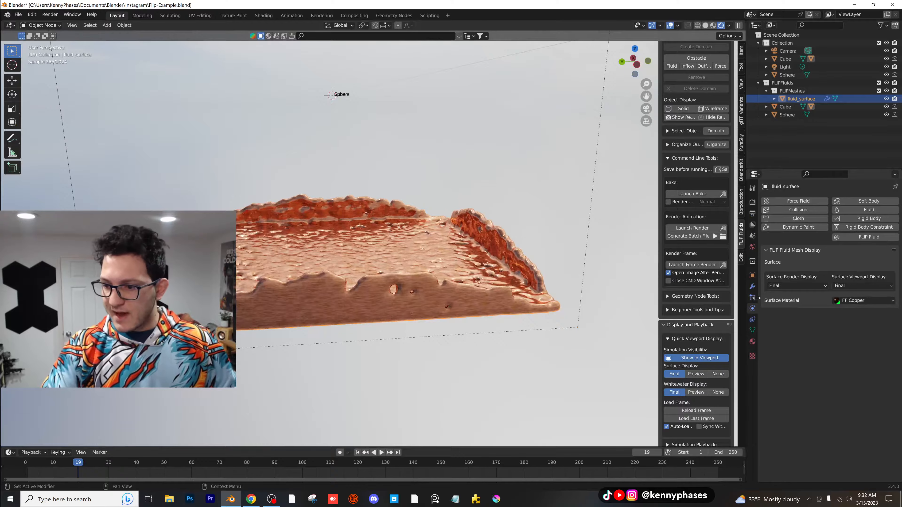
left_click(594, 179)
scroll(828, 374, "down", 10)
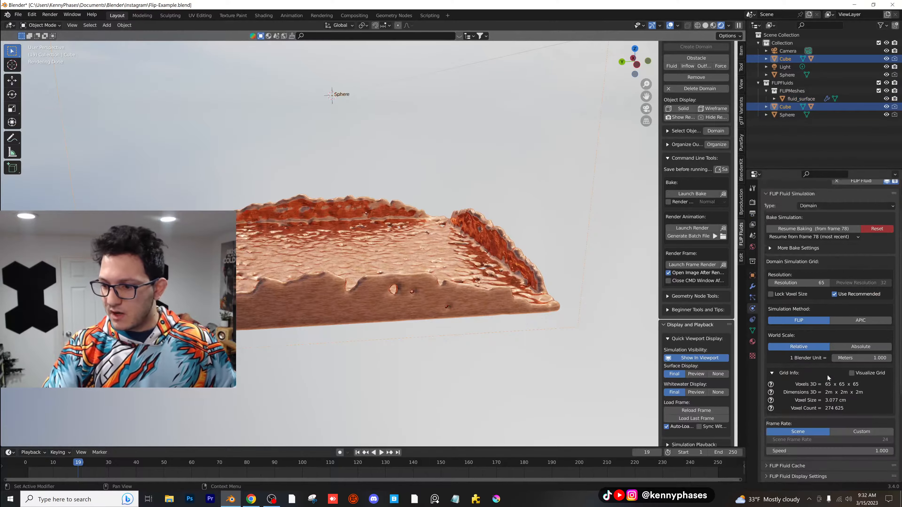
left_click(833, 386)
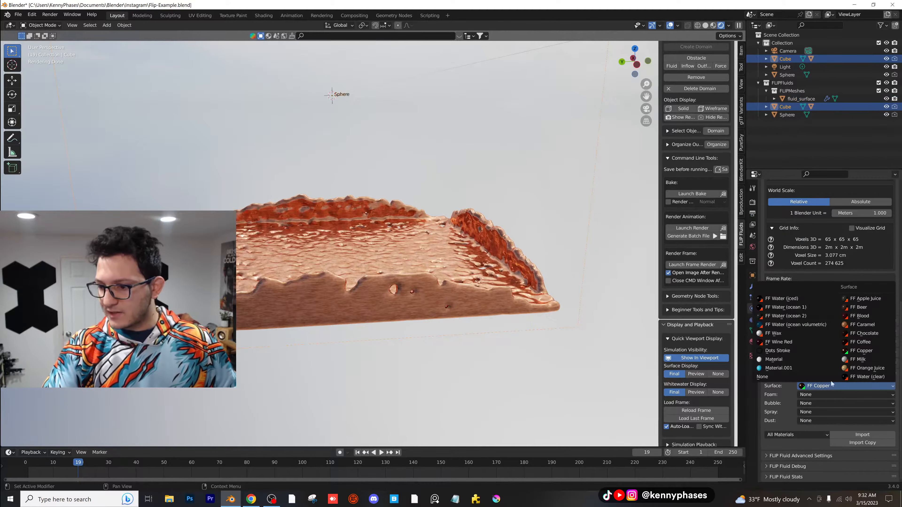
left_click(799, 316)
middle_click_drag(394, 273, 348, 268)
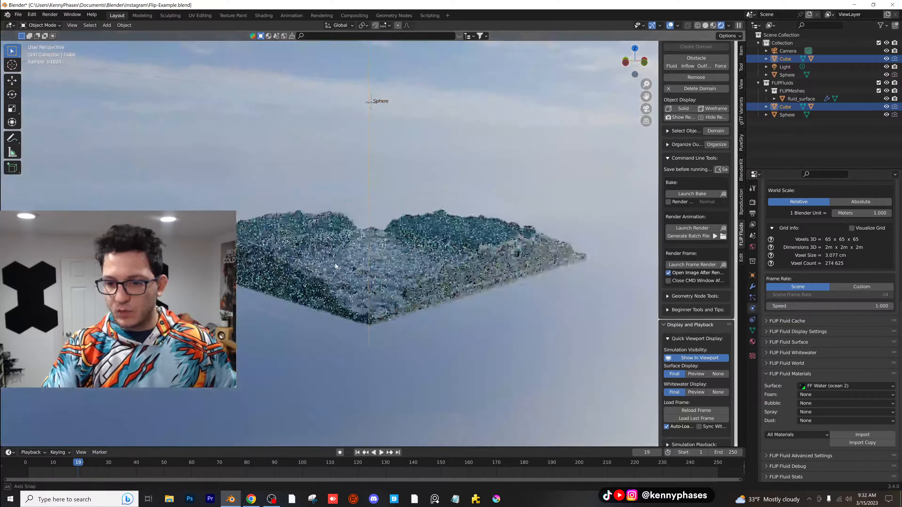
scroll(457, 296, "up", 2)
left_click(814, 387)
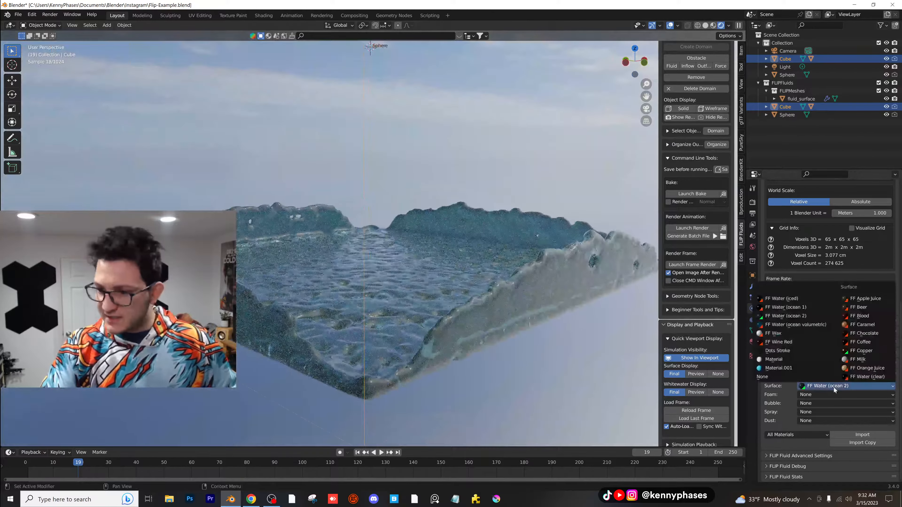
left_click(816, 323)
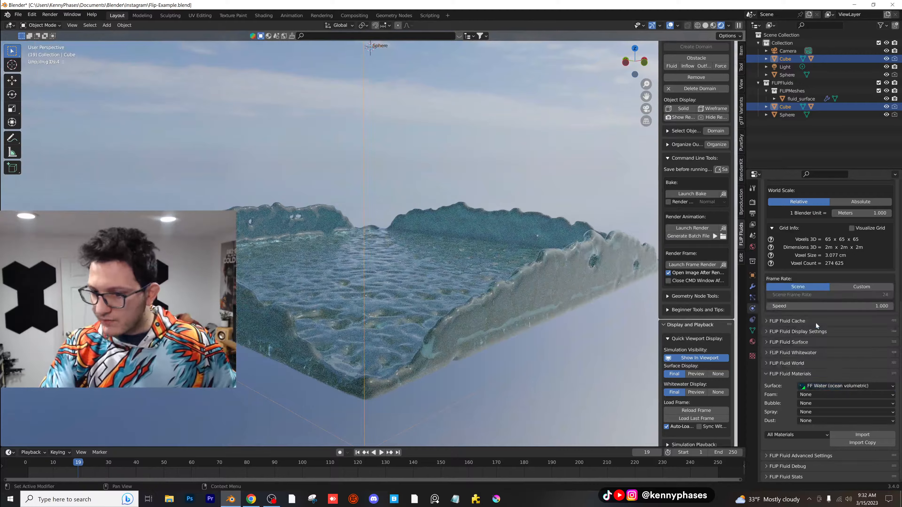
middle_click_drag(406, 284, 310, 297)
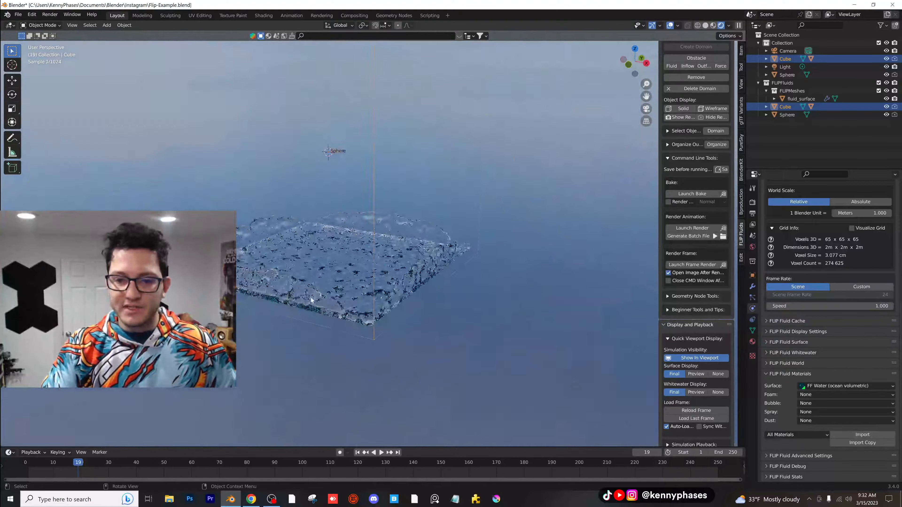
- Add a plane, scale it up well beyond the domain, and lower it about 0.95 m along Z as a floor
left_click(107, 25)
mouse_move(129, 34)
left_click(188, 35)
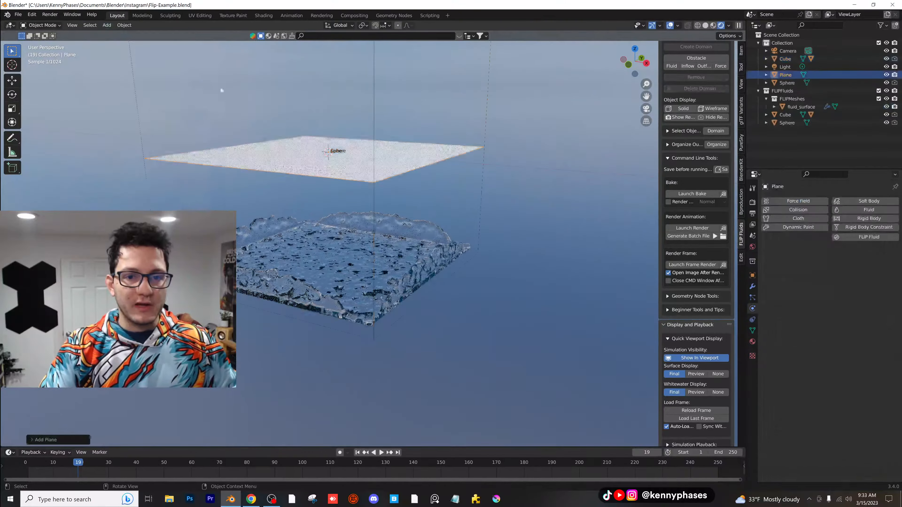
key("s")
left_click(384, 139)
key("g")
key("z")
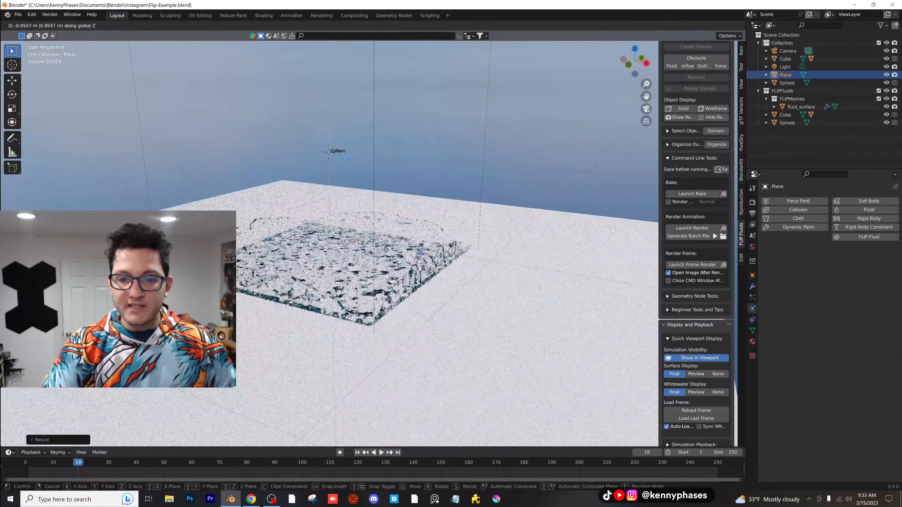
left_click(385, 250)
- Give the floor plane a new material with a near-black base color
left_click(752, 342)
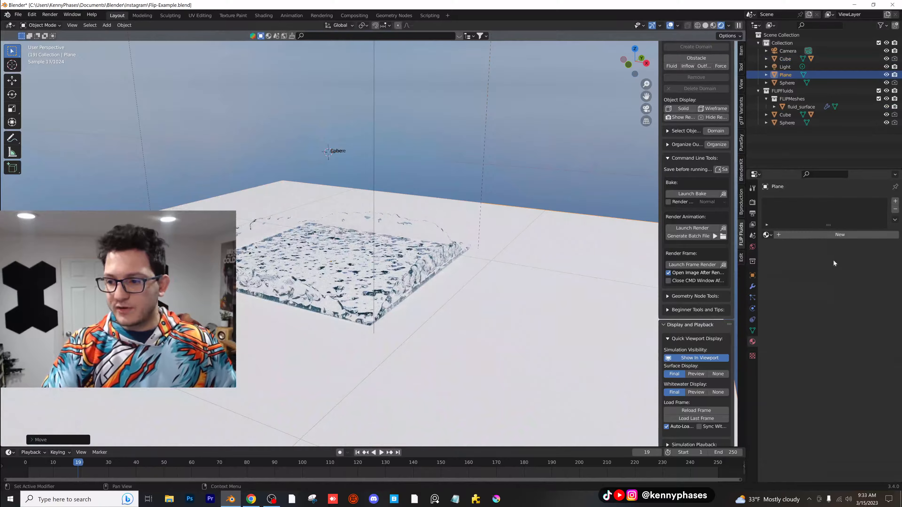
left_click(835, 235)
left_click(865, 330)
left_click_drag(882, 247, 881, 268)
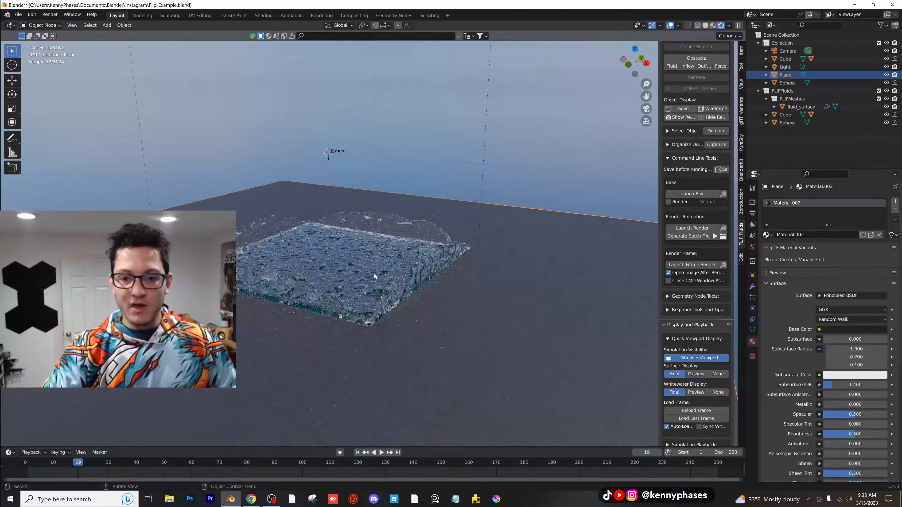
middle_click_drag(374, 276, 407, 262)
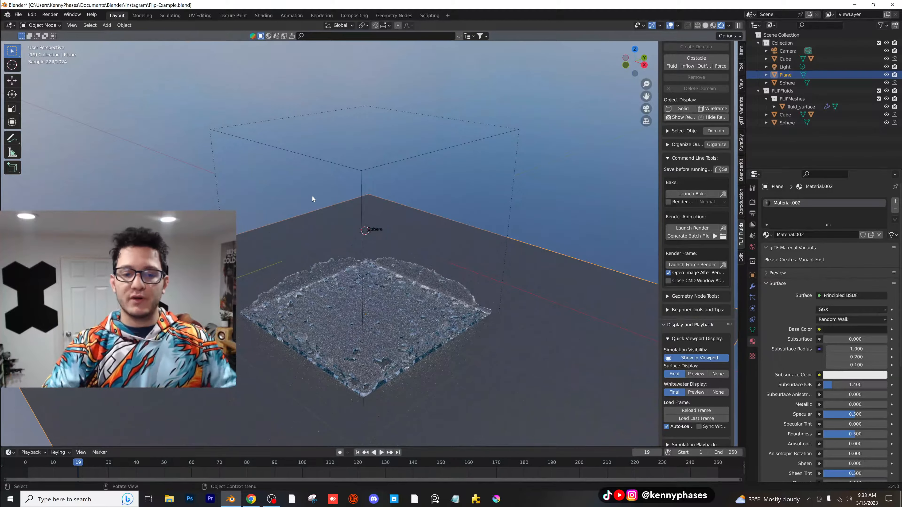
- Select the domain cube and reset its fluid bake, deleting the baked simulation data
left_click(489, 138)
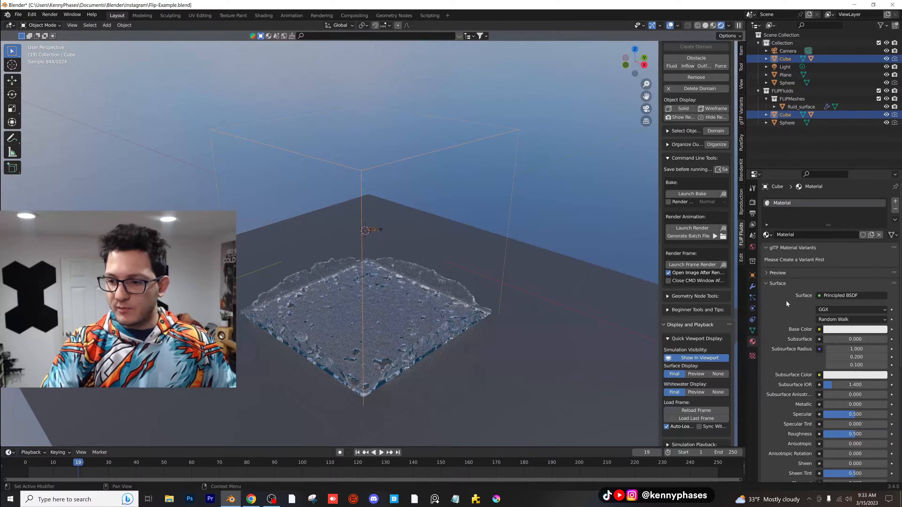
left_click(752, 308)
left_click(876, 285)
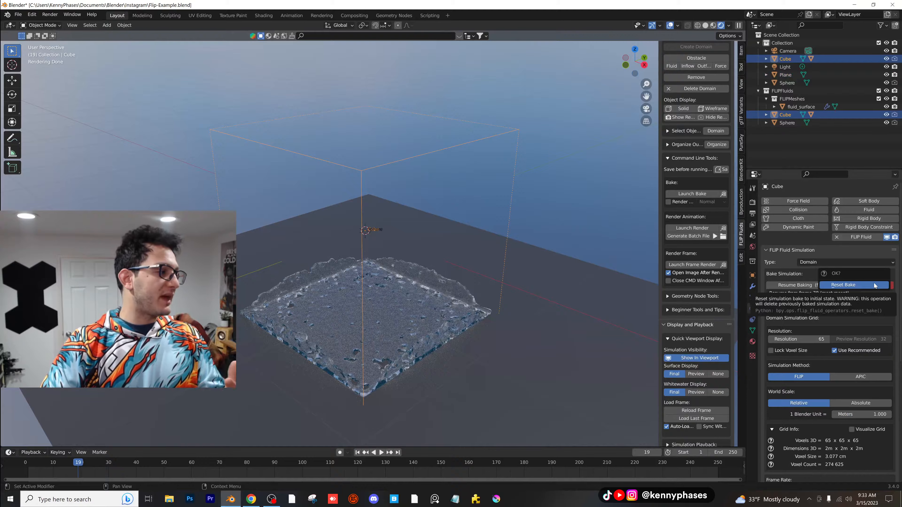
left_click(874, 285)
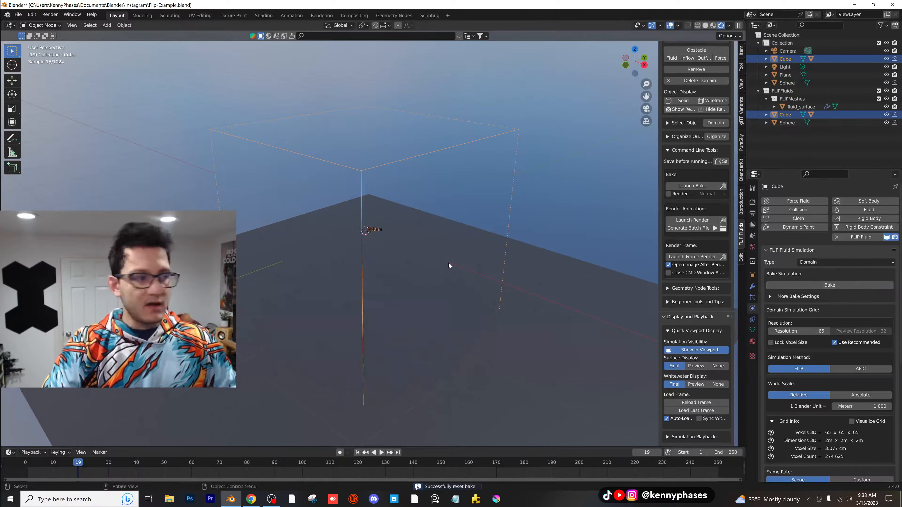
middle_click_drag(486, 276, 544, 271)
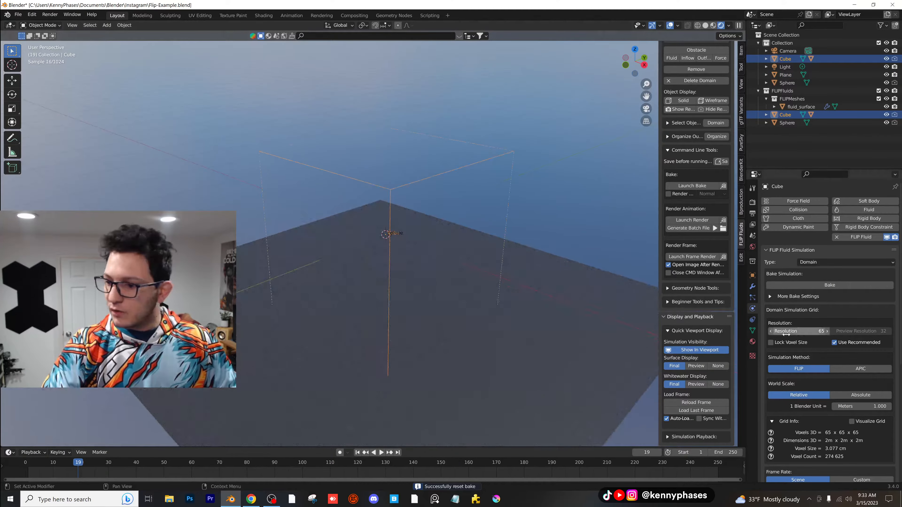
- Show the viewport in solid shading and change the sphere's FLIP Fluid type to Inflow
left_click(706, 25)
middle_click_drag(484, 203, 416, 219)
left_click(392, 223)
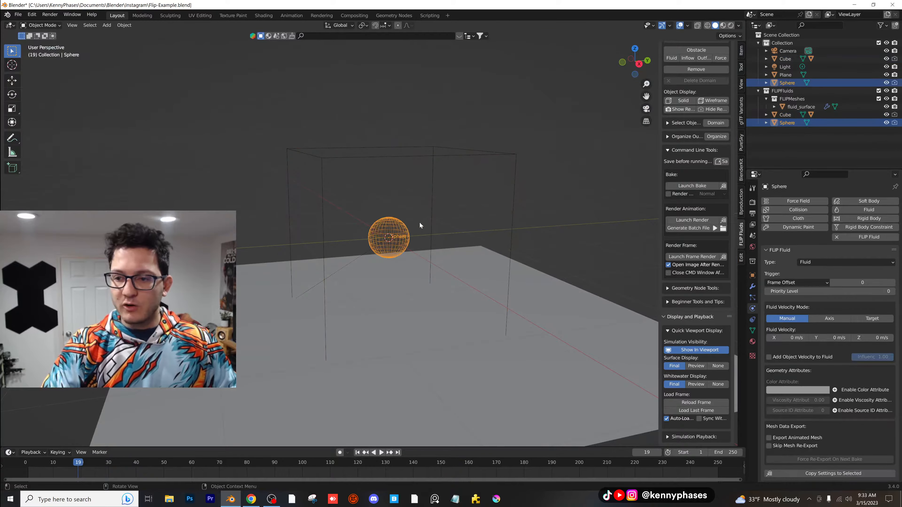
left_click(849, 263)
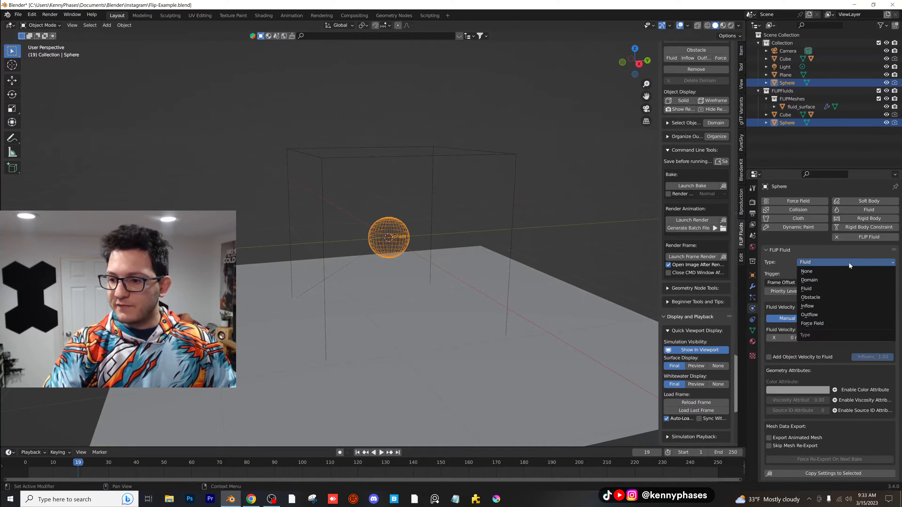
left_click(834, 309)
middle_click_drag(470, 265, 486, 266)
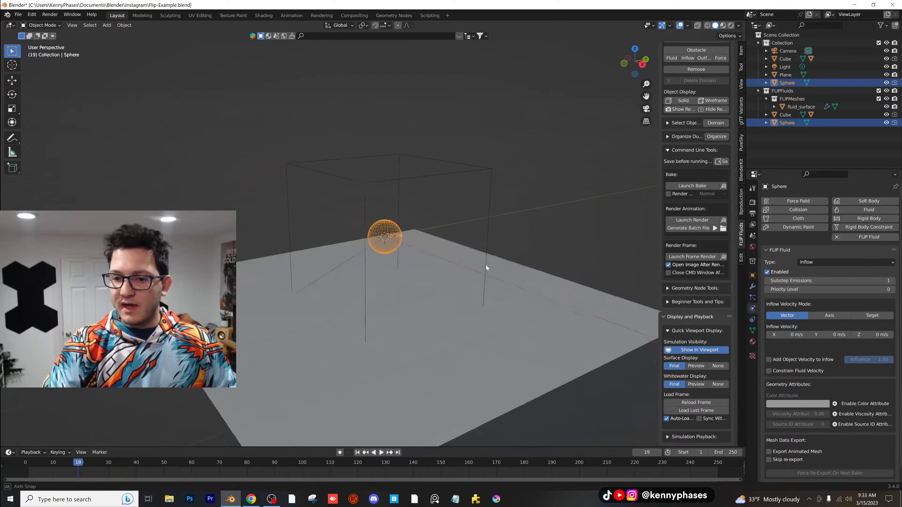
- Save the file, and bake the domain cube's fluid simulation with the sphere as a continuous inflow
left_click(528, 198)
key("ctrl+s")
left_click(490, 181)
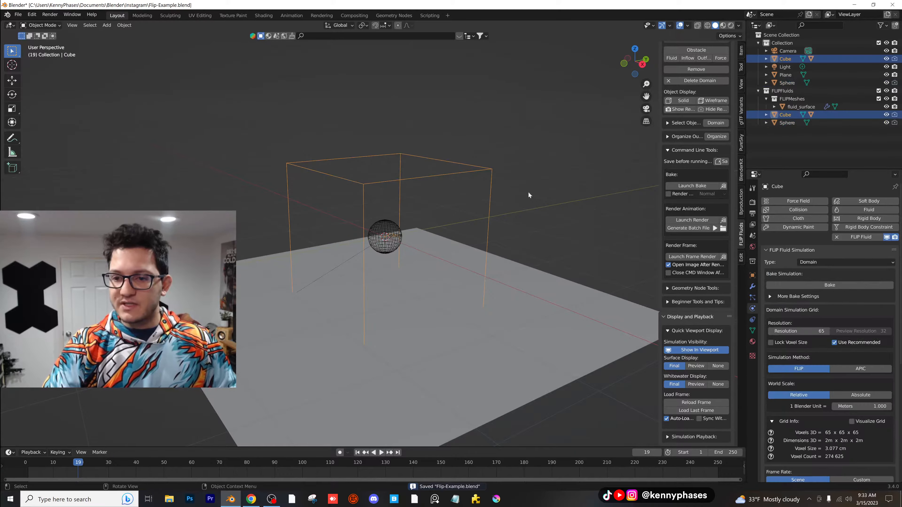
left_click(830, 286)
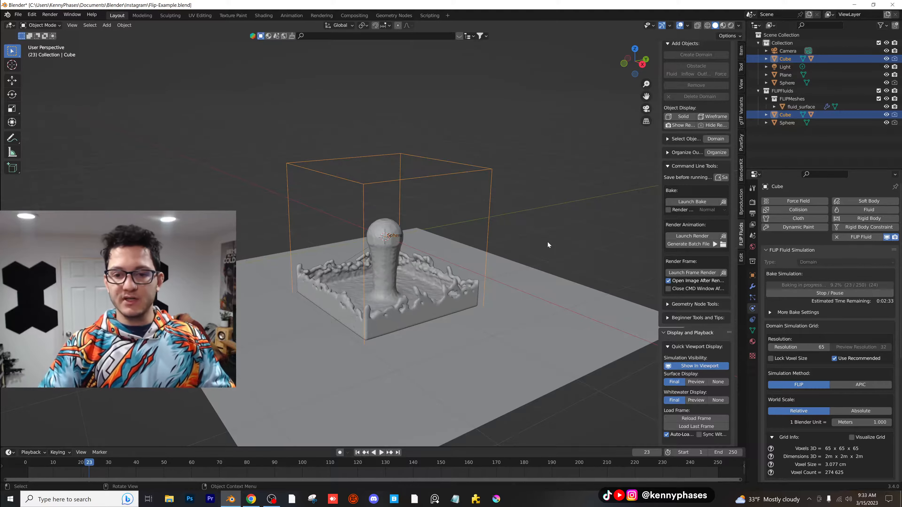
- Stop the running bake and reset the domain's baked simulation data
left_click(837, 294)
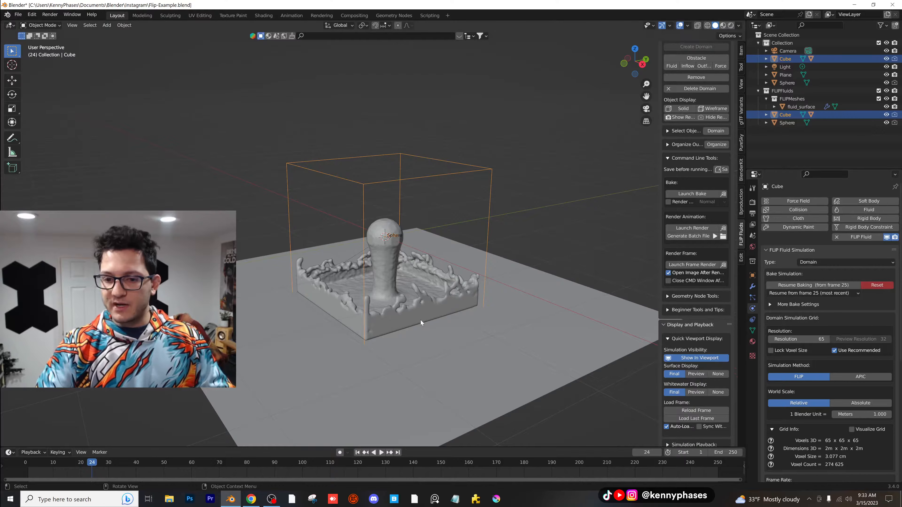
left_click(884, 287)
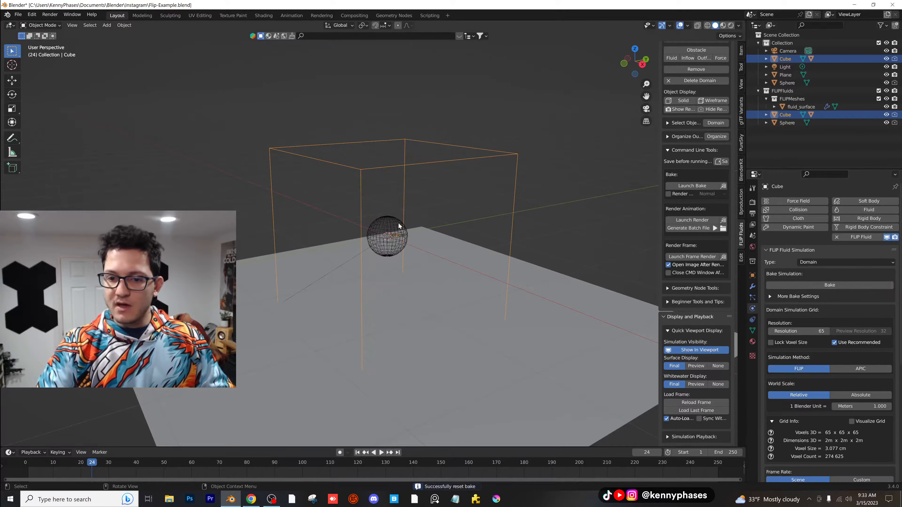
- Keyframe the sphere's inflow Enabled option on at frame 20 and off at frame 22
left_click(389, 233)
scroll(402, 234, "up", 2)
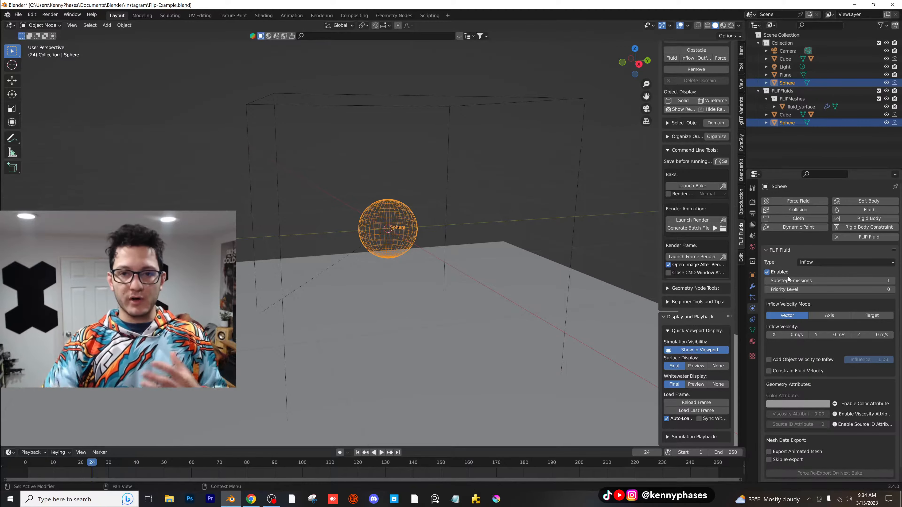
key("space")
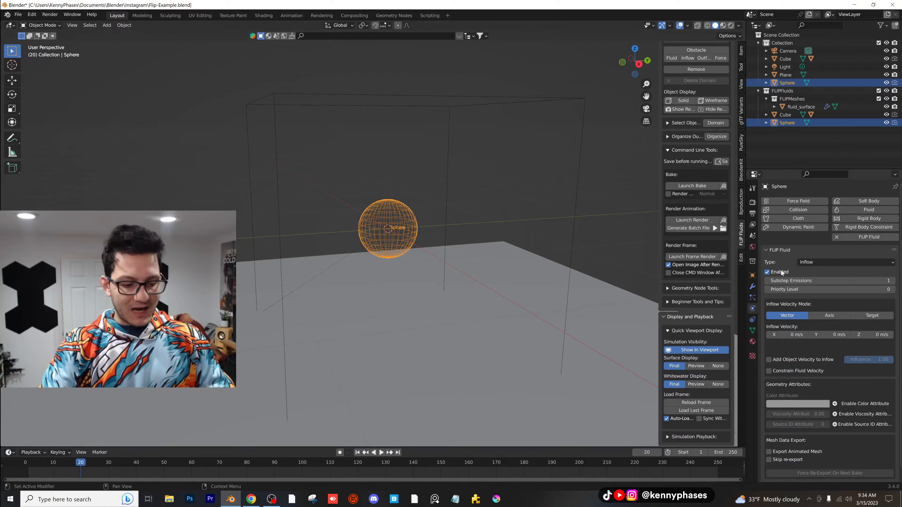
key("i")
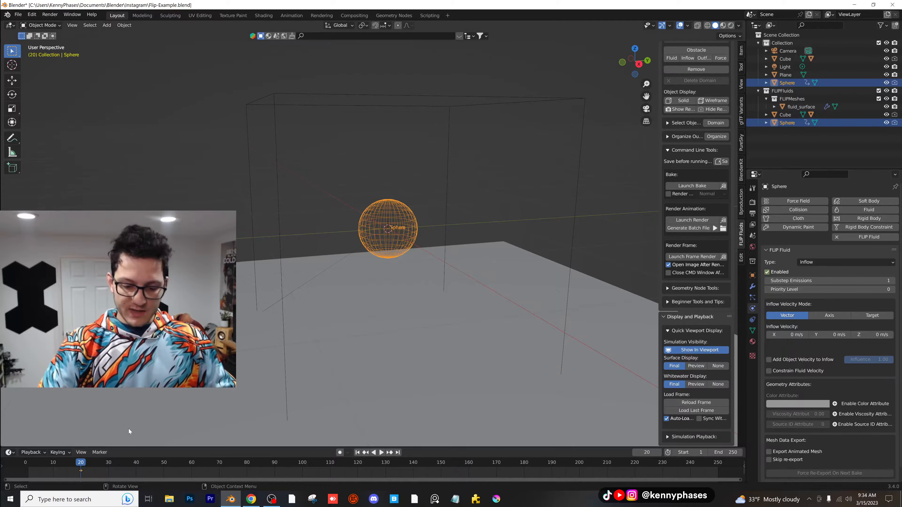
key("Right")
key("Right")
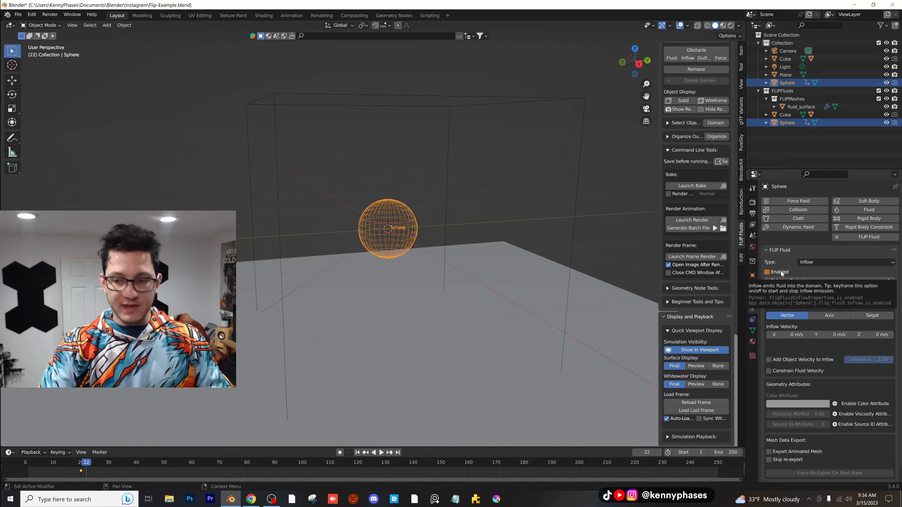
key("i")
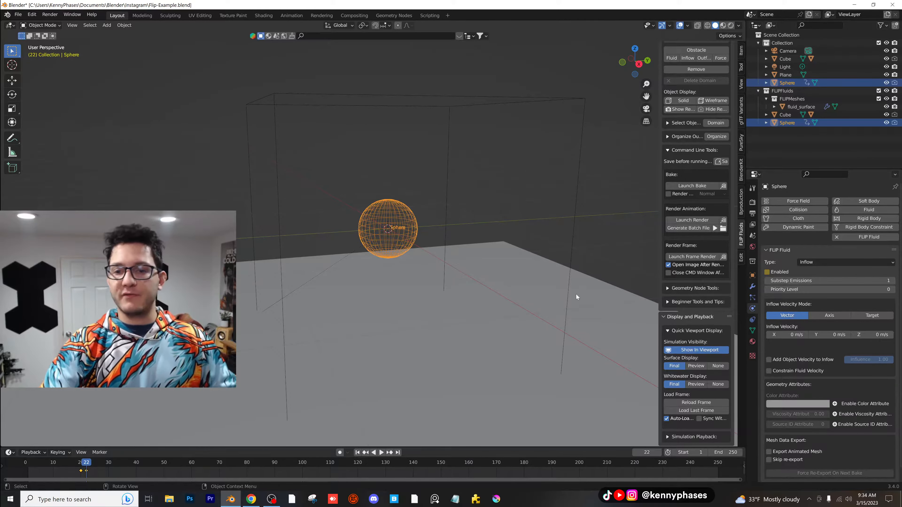
- Bake the domain cube's simulation with the keyframed inflow, and stop the bake at about frame 61
left_click(544, 101)
left_click(812, 287)
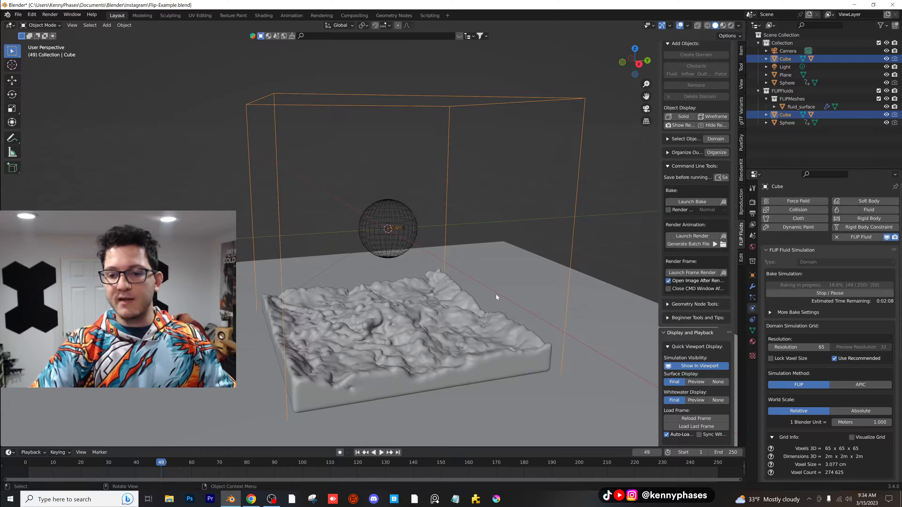
scroll(443, 330, "up", 2)
middle_click_drag(442, 331, 436, 291, "shift")
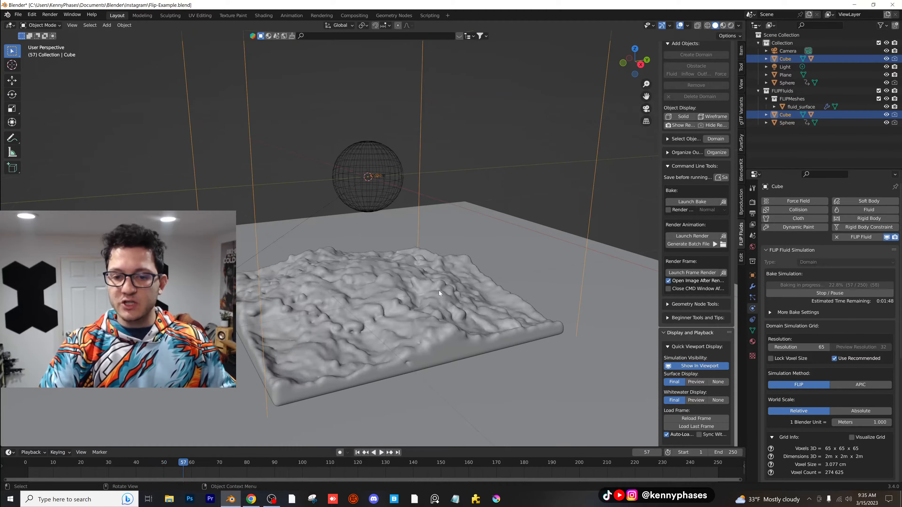
left_click(838, 294)
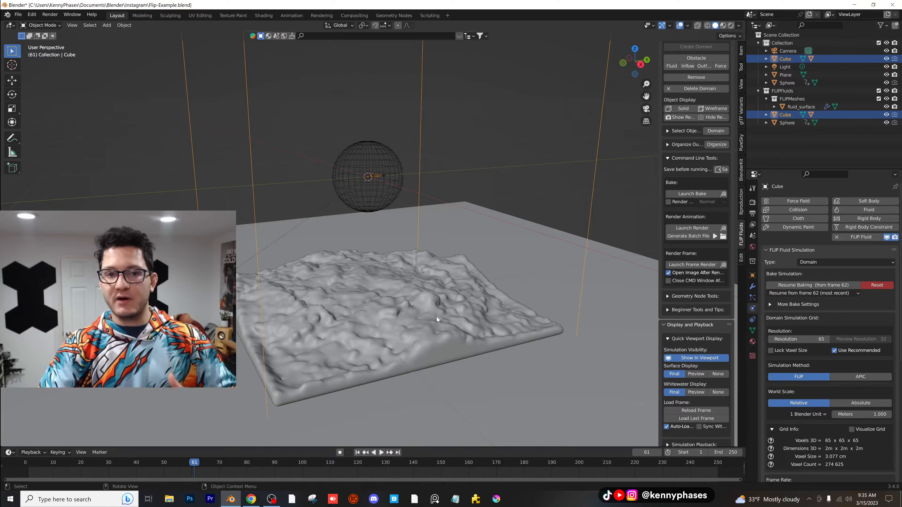
- Inspect the baked fluid surface up close and play the animation from frame 3 to frame 37
scroll(436, 317, "down", 2)
middle_click_drag(430, 317, 438, 322)
scroll(438, 322, "up", 2)
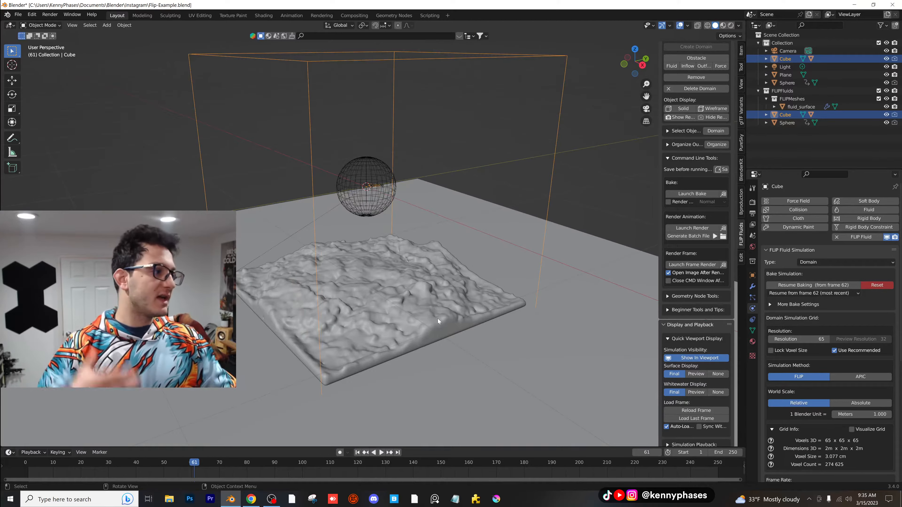
scroll(438, 318, "up", 2)
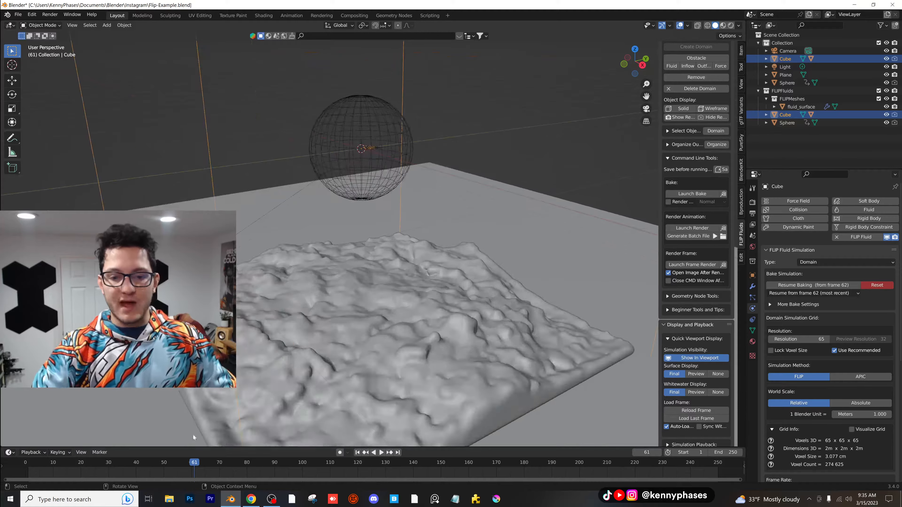
left_click_drag(194, 462, 35, 462)
scroll(378, 301, "down", 2)
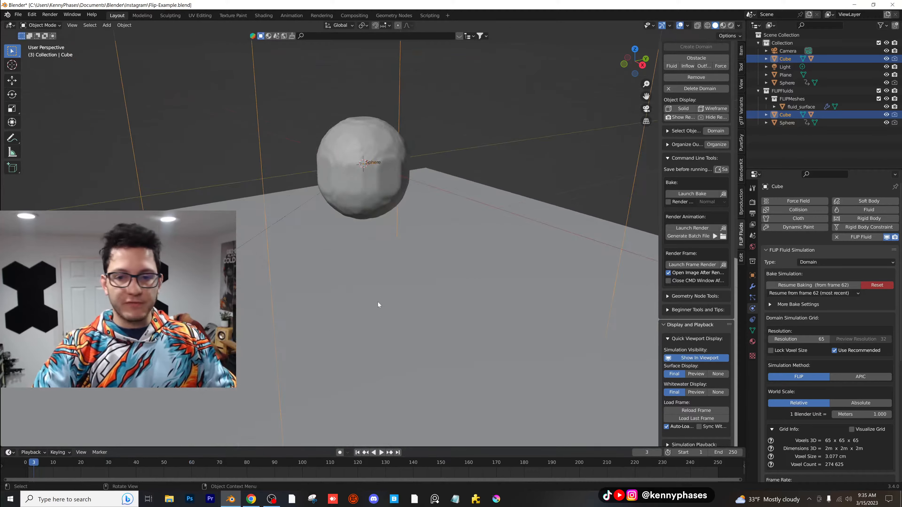
key("space")
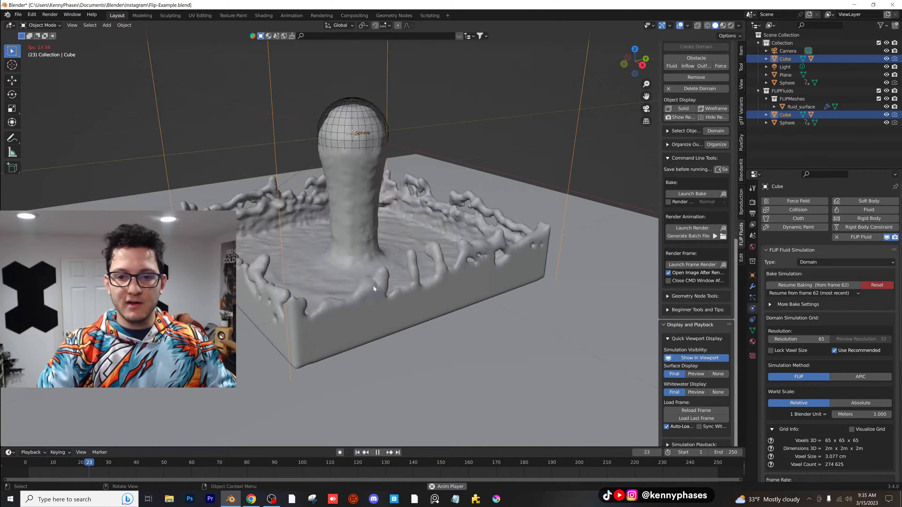
key("space")
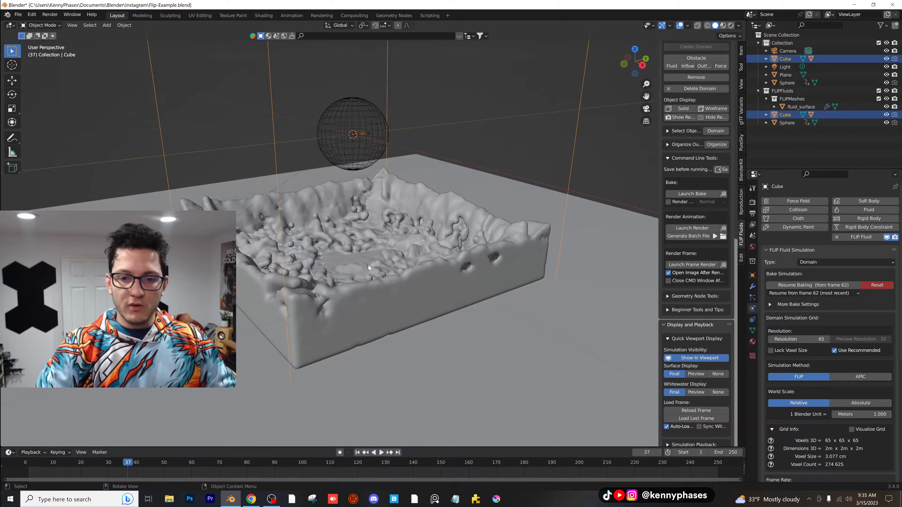
- Show the viewport in rendered shading and set the fluid surface's material to FF Copper
key("z")
left_click(384, 196)
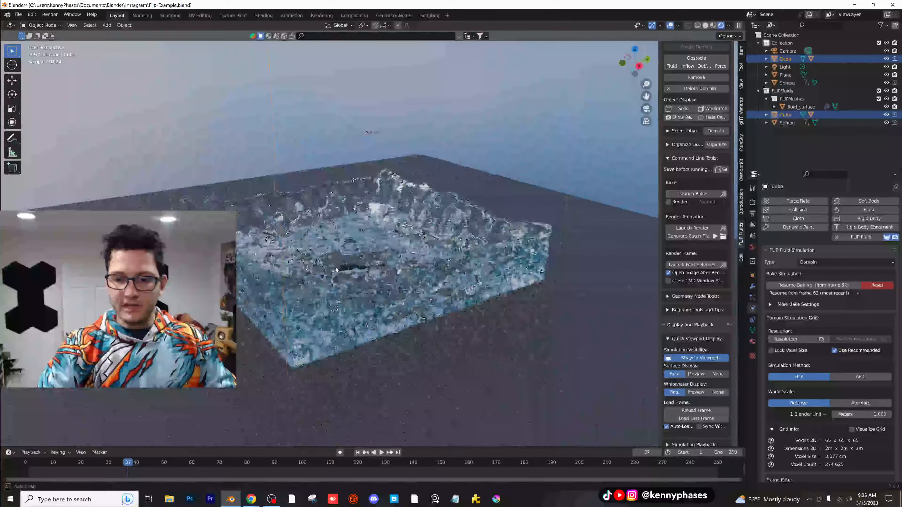
middle_click_drag(379, 269, 379, 279)
left_click(380, 279)
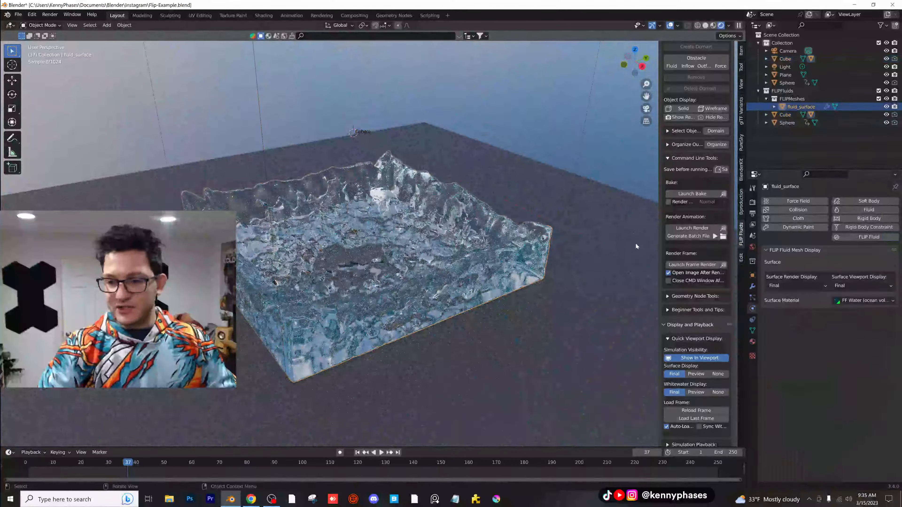
left_click(866, 301)
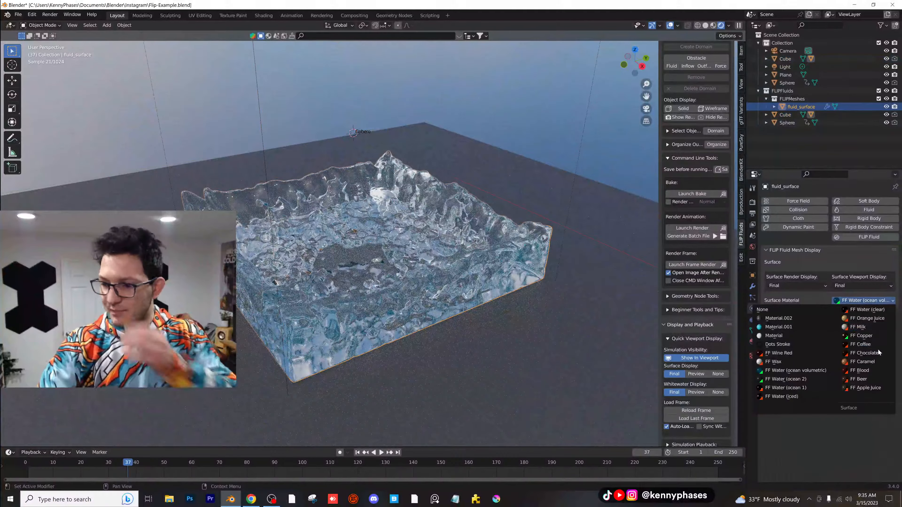
left_click(863, 336)
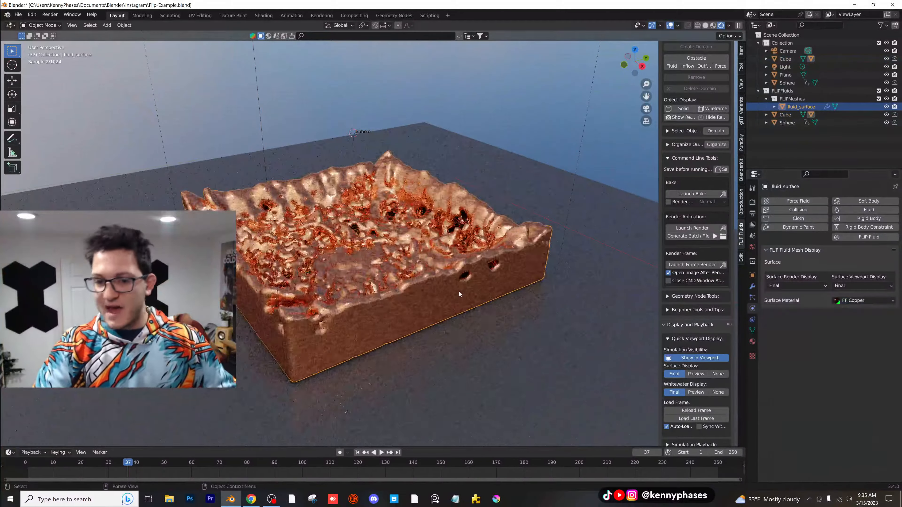
- Play back the copper fluid in rendered shading and return to frame 4 to examine the sphere
scroll(334, 278, "down", 1)
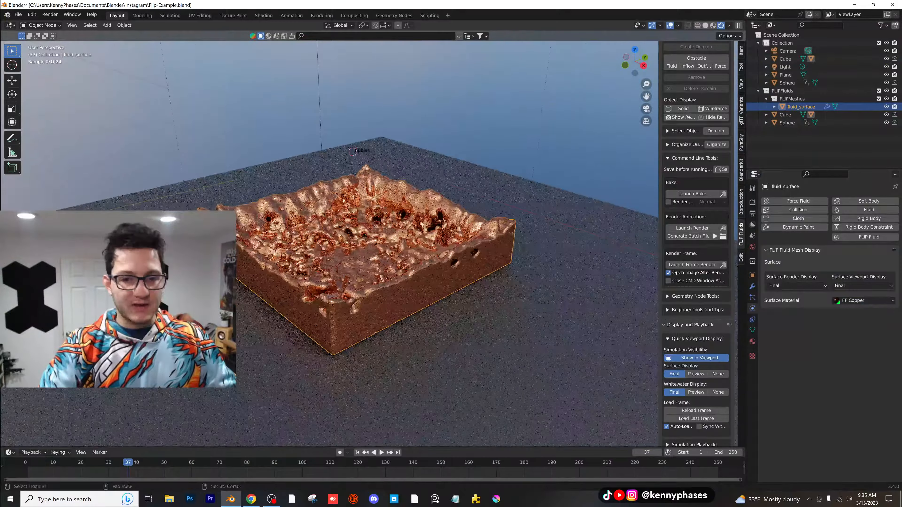
middle_click_drag(333, 279, 358, 277, "shift")
left_click_drag(103, 465, 38, 464)
key("space")
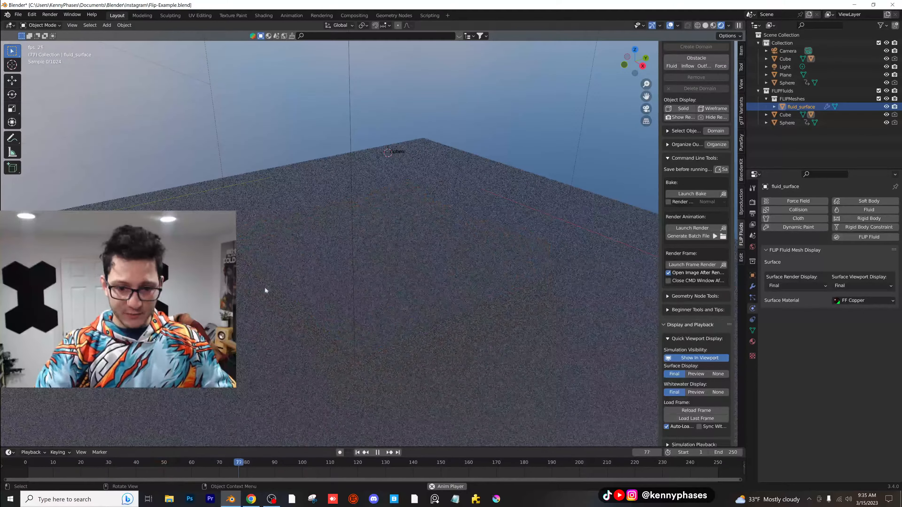
left_click(48, 459)
mouse_move(48, 457)
left_mouse_down()
mouse_move(62, 459)
mouse_move(36, 459)
left_mouse_up()
key("space")
scroll(338, 167, "down", 2)
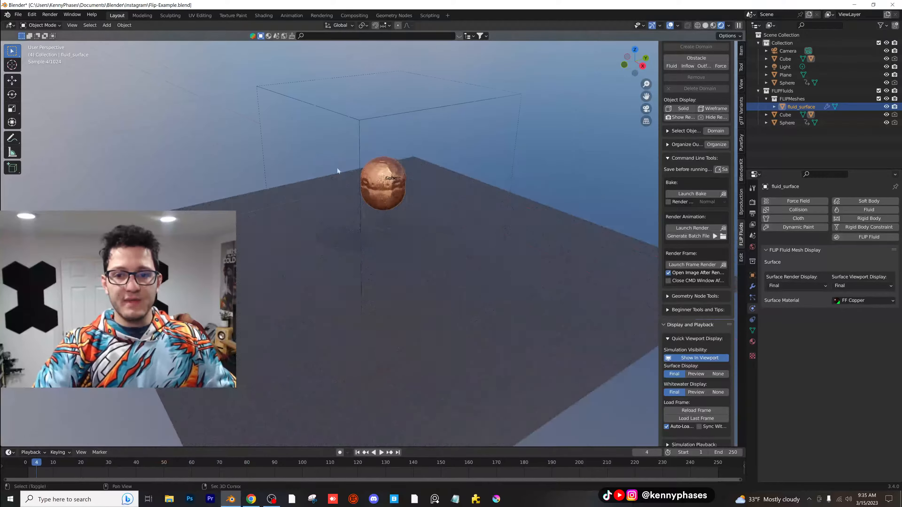
middle_click_drag(337, 167, 318, 199, "shift")
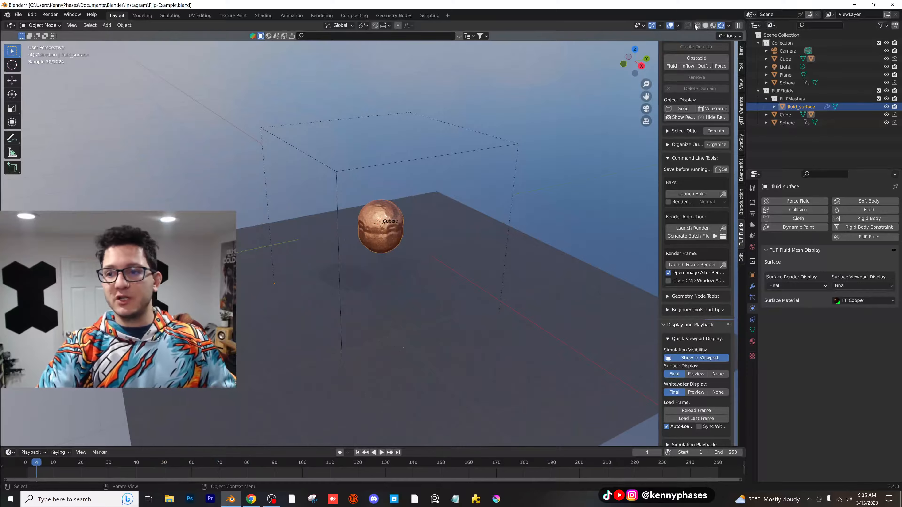
- Show the viewport in solid shading, select the domain cube and reset its fluid bake
left_click(705, 26)
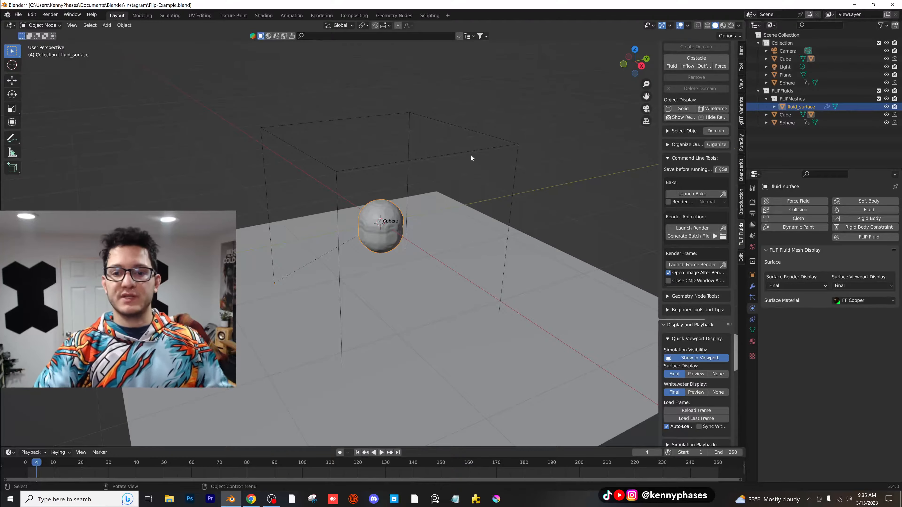
left_click(476, 146)
left_click(514, 151)
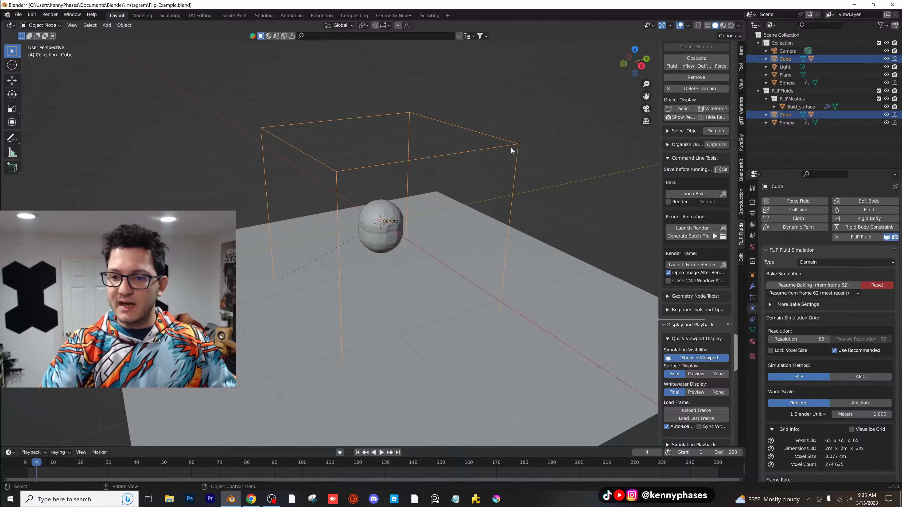
left_click(876, 284)
left_click(873, 285)
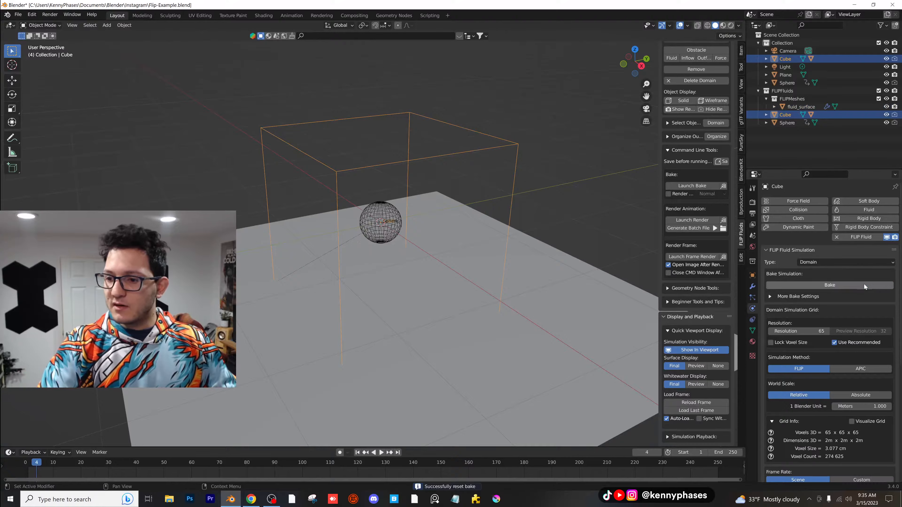
- Add a mesh cube, scale it down well within the domain, and flatten it along Z into a thin slab
middle_click_drag(373, 220, 359, 216)
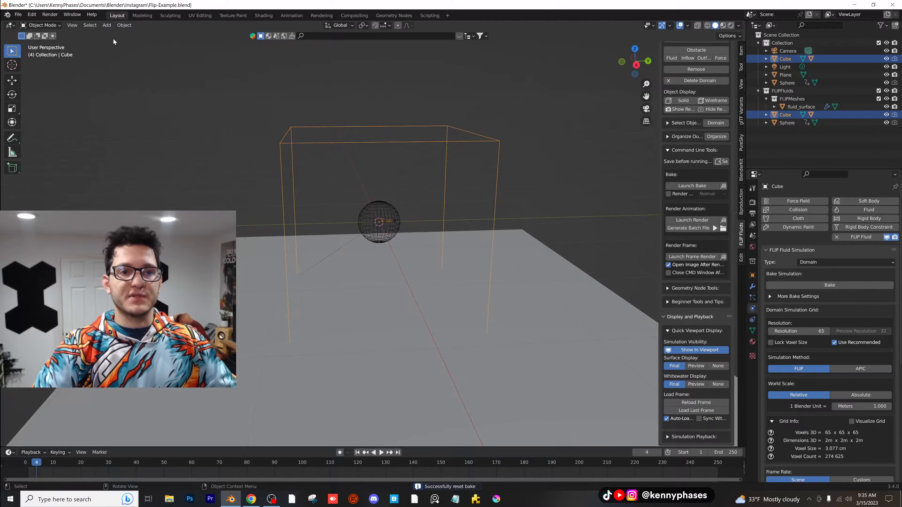
left_click(106, 25)
mouse_move(117, 35)
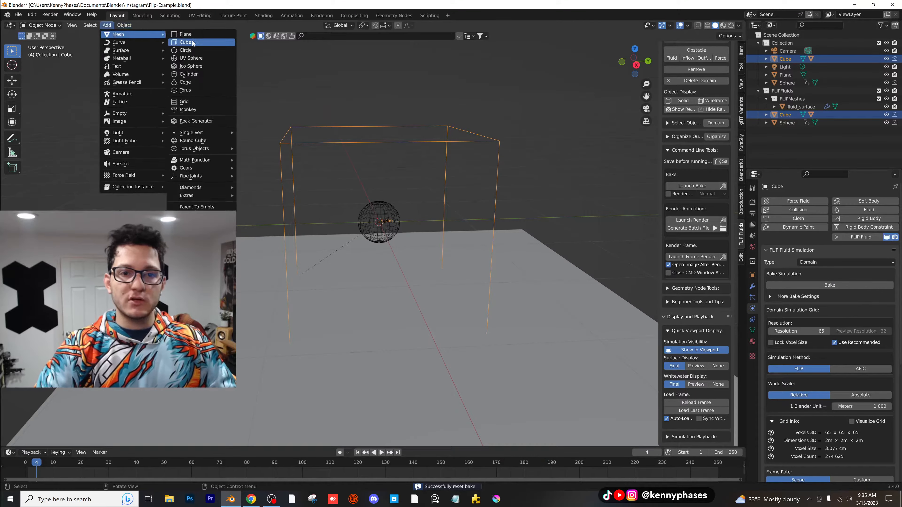
left_click(185, 42)
key("s")
left_click(408, 199)
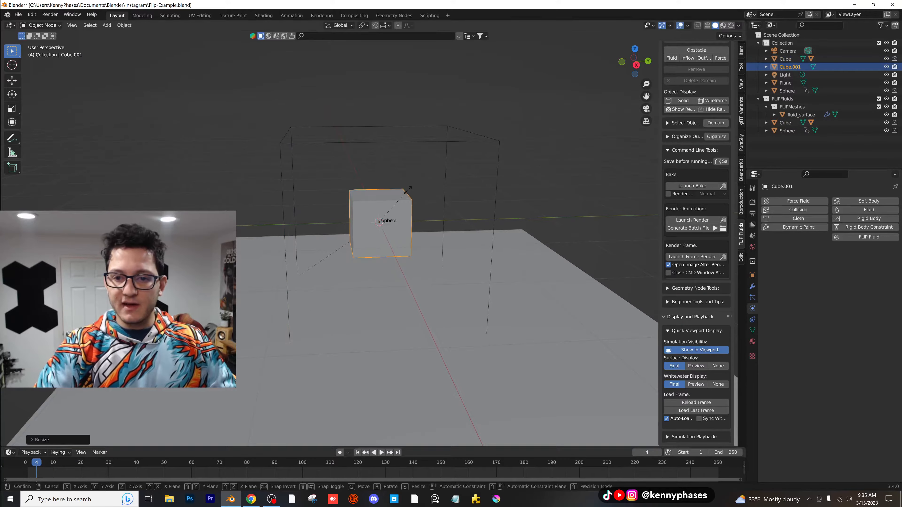
key("s")
key("z")
left_click(387, 221)
- Lower the slab beneath the inflow sphere and tilt it in the right orthographic view, keeping it under the sphere
scroll(386, 219, "up", 3)
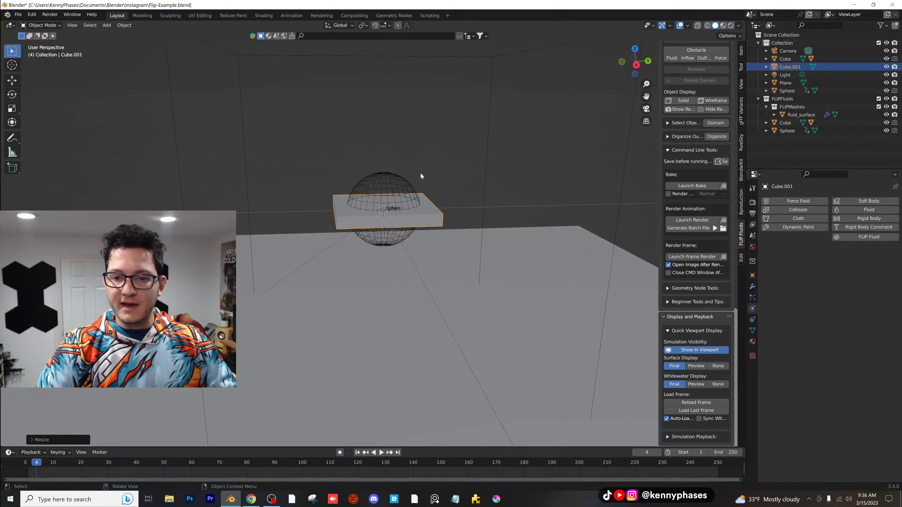
key("g")
key("z")
left_click(422, 210)
left_click(636, 67)
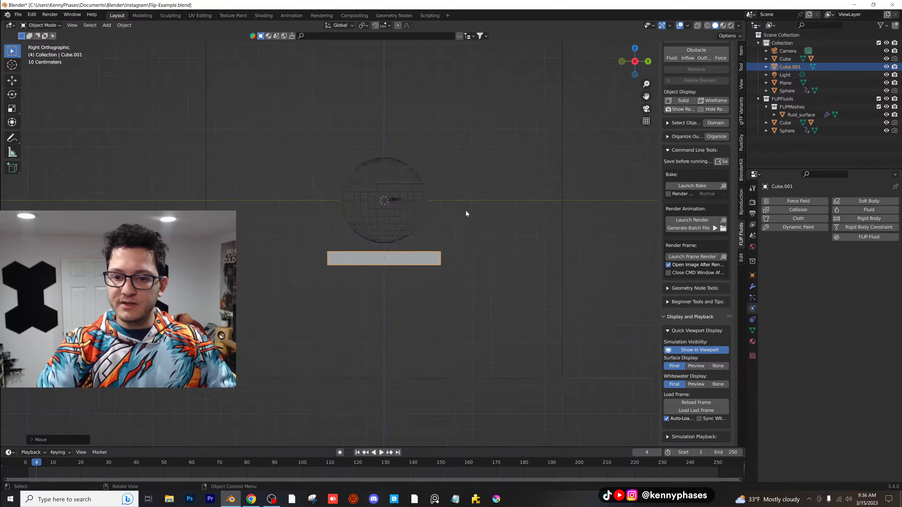
key("r")
left_click(439, 203)
key("g")
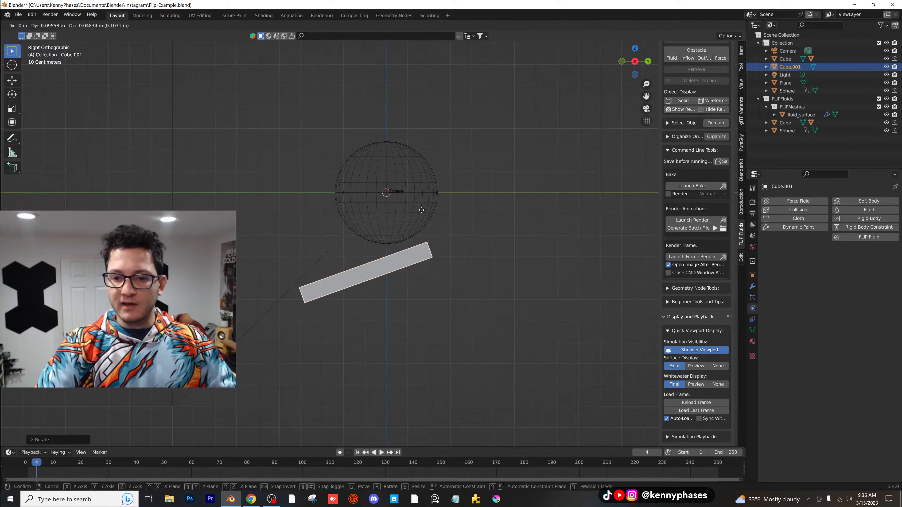
left_click(435, 220)
- Lengthen the tilted slab along the Y axis and apply its object transform
key("s")
key("y")
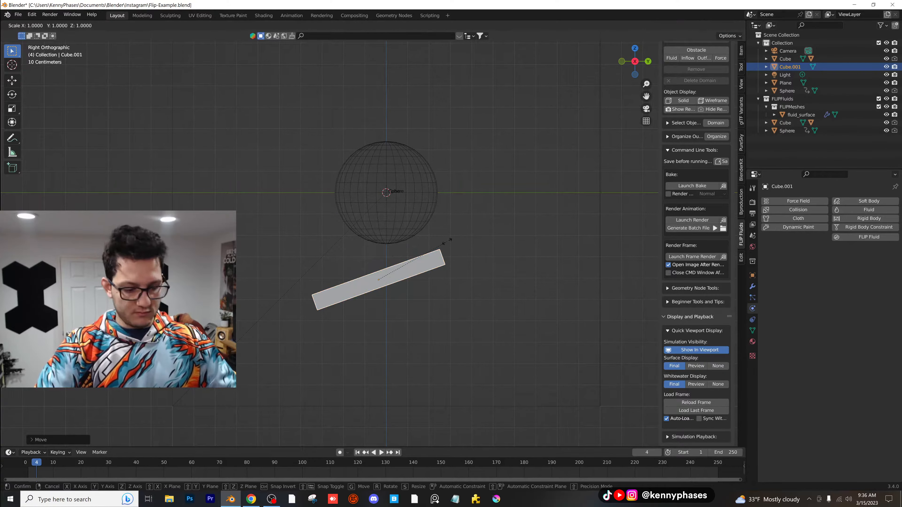
left_click(492, 238)
middle_click_drag(491, 238, 434, 261)
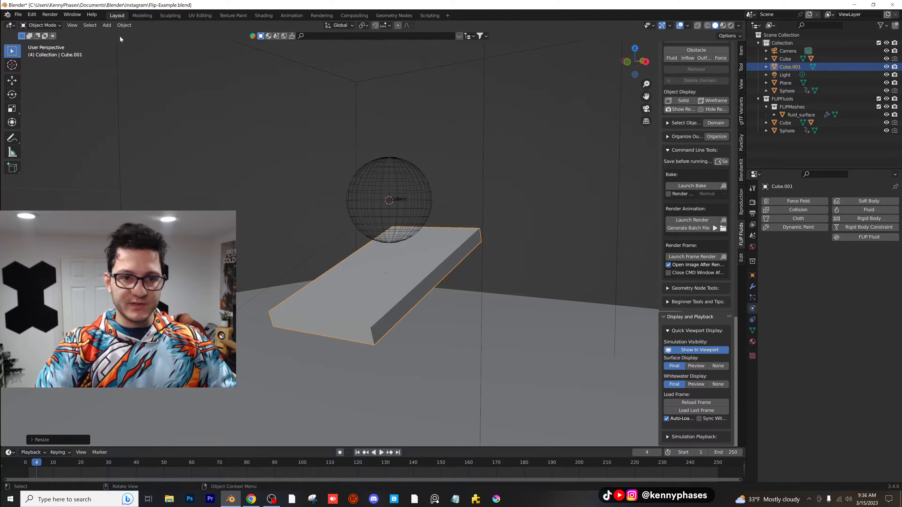
left_click(124, 25)
mouse_move(169, 68)
left_click(221, 83)
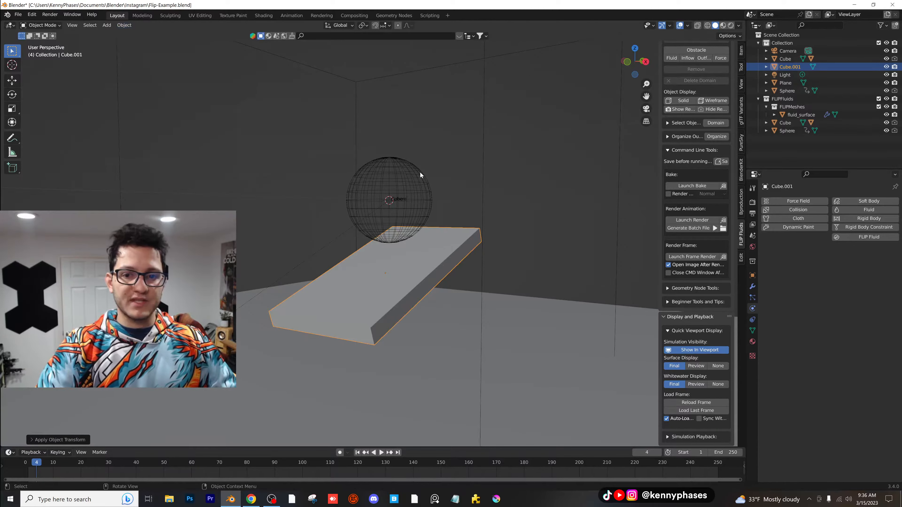
middle_click_drag(420, 171, 416, 192)
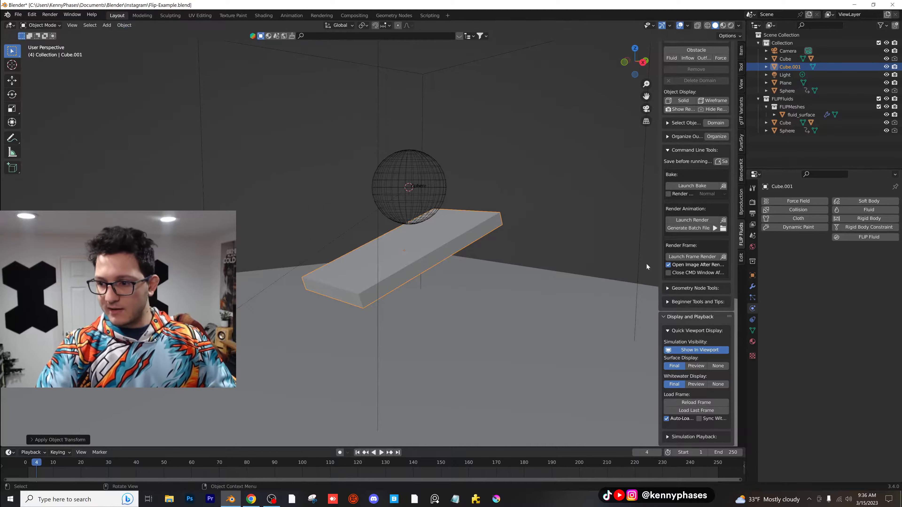
- Enable FLIP Fluid physics on the slab and set its type to Obstacle
left_click(863, 238)
left_click(841, 263)
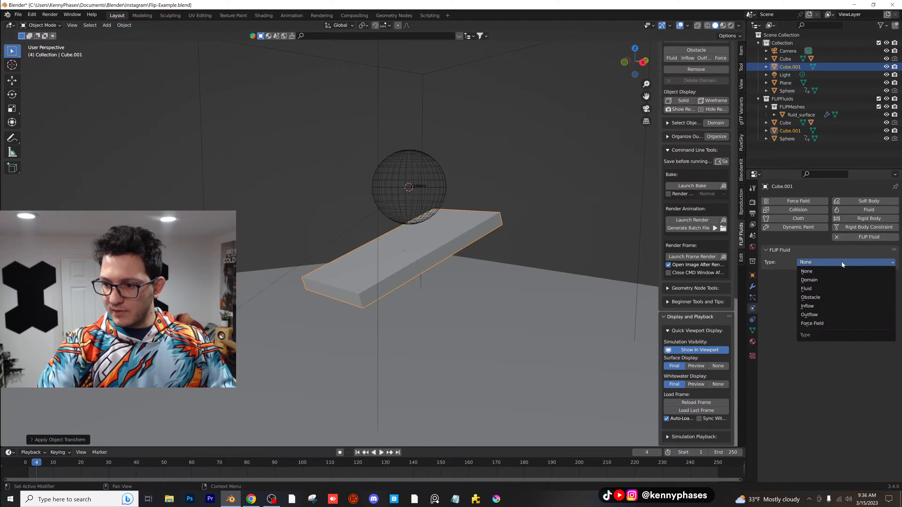
left_click(841, 296)
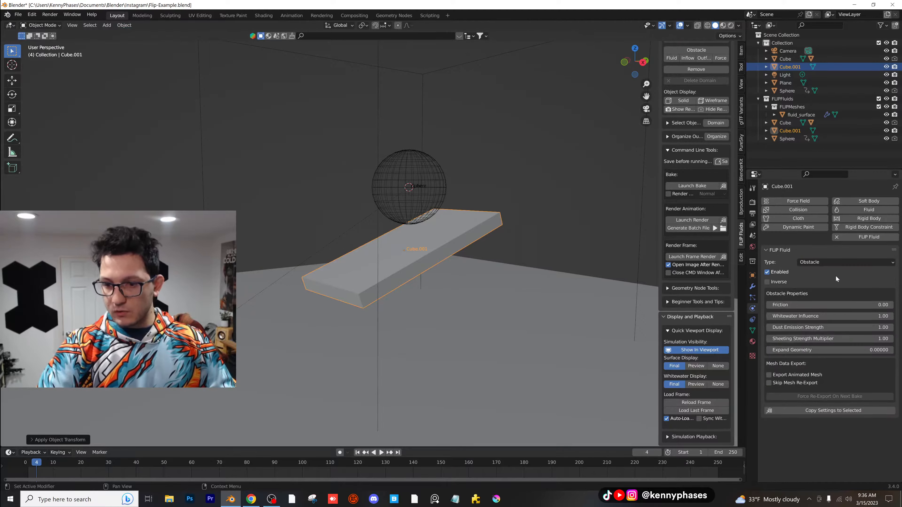
- Select the domain cube and start baking the fluid simulation with the slab as an obstacle
scroll(465, 225, "down", 2)
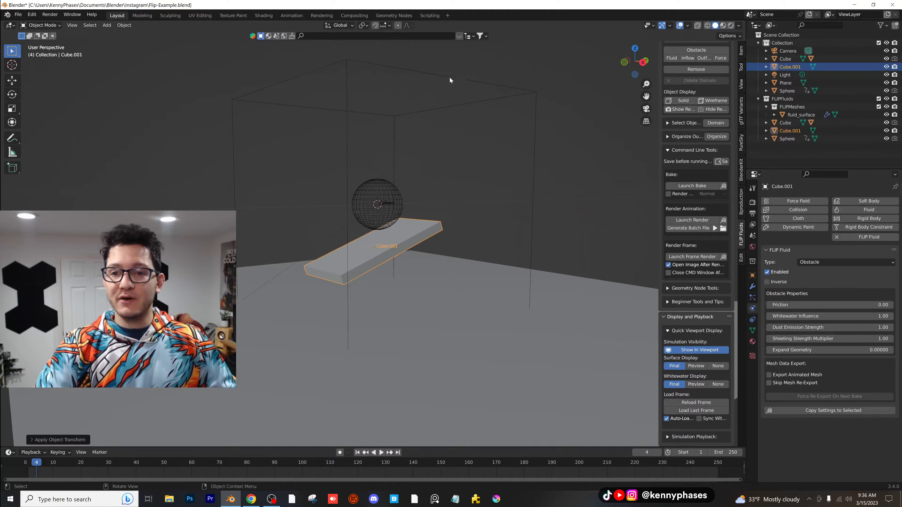
left_click(449, 77)
left_click(845, 285)
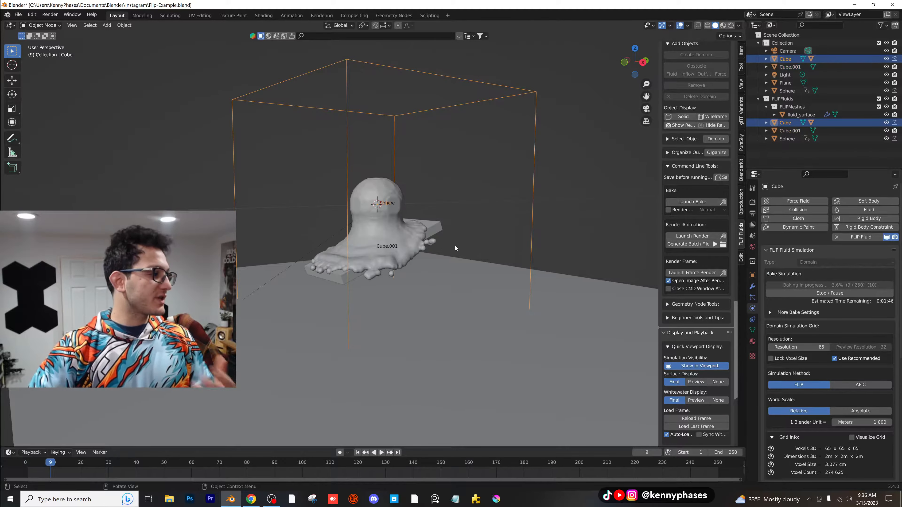
scroll(455, 239, "up", 3)
middle_click_drag(432, 239, 523, 235)
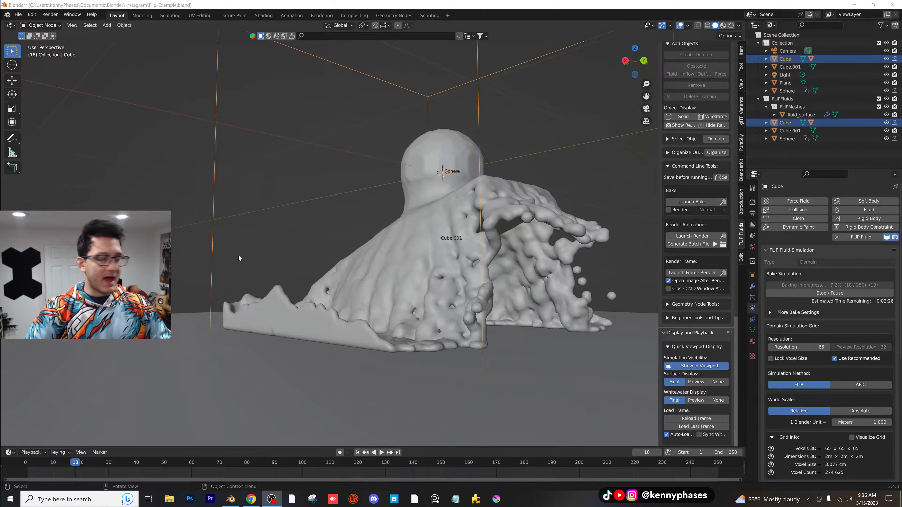
- Examine the fluid around the slab from several angles while it bakes, and stop the bake at about frame 73
middle_click_drag(574, 214, 488, 229)
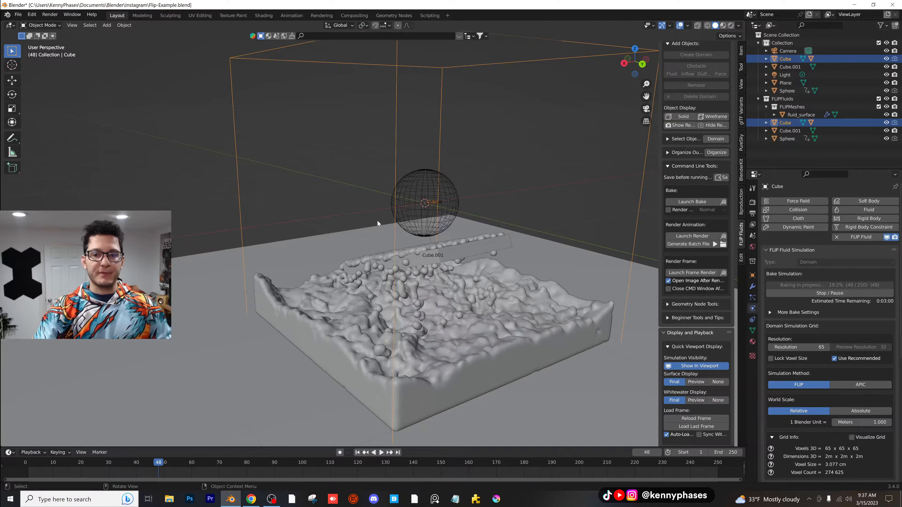
mouse_move(377, 220)
middle_mouse_down()
mouse_move(466, 253)
mouse_move(390, 229)
middle_mouse_up()
scroll(390, 229, "down", 3)
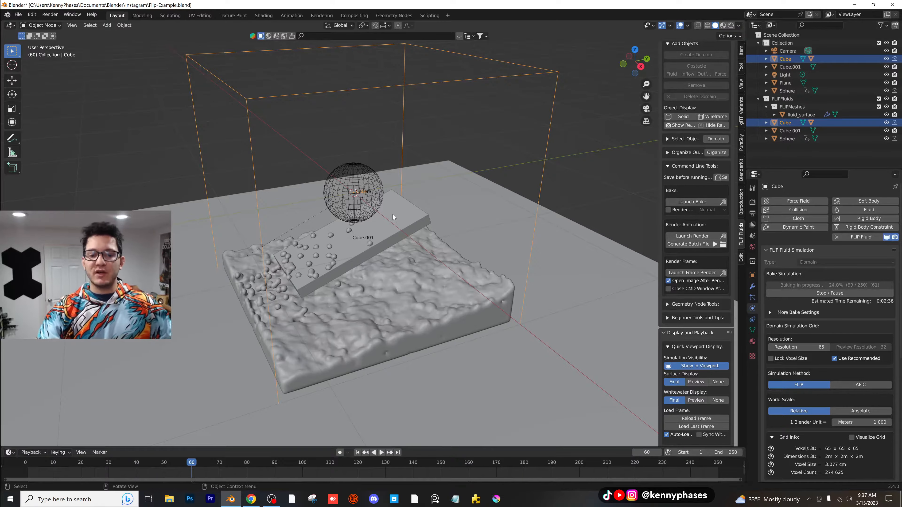
middle_click_drag(367, 257, 423, 254)
scroll(421, 254, "up", 3)
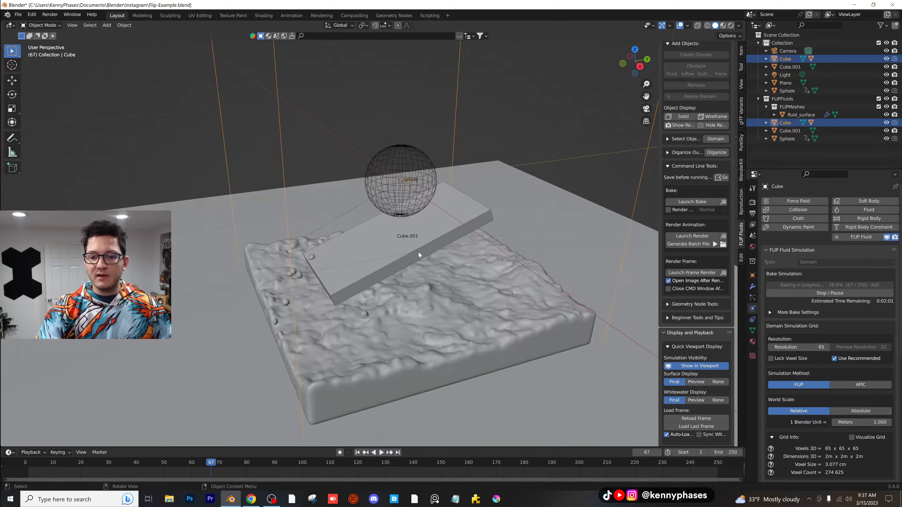
left_click(837, 294)
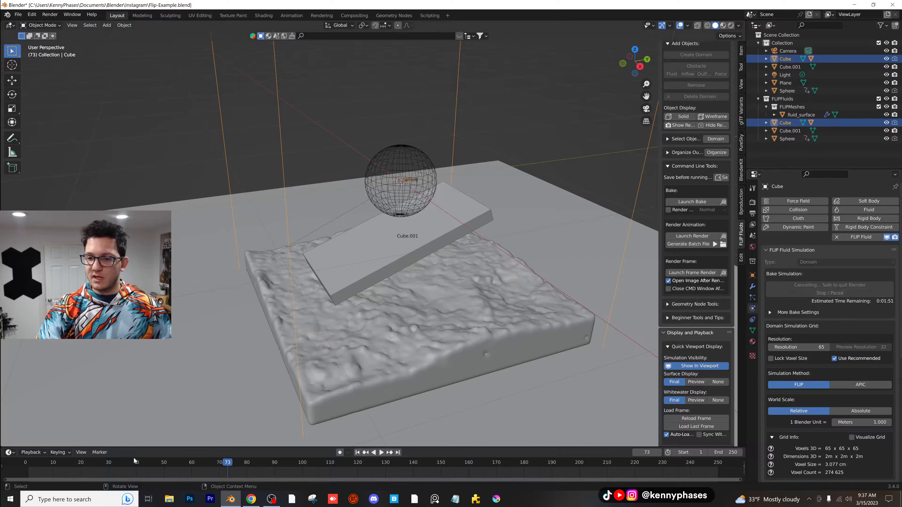
- Play back the baked fluid from the start to frame 32 and examine it in rendered shading
left_click(28, 462)
key("space")
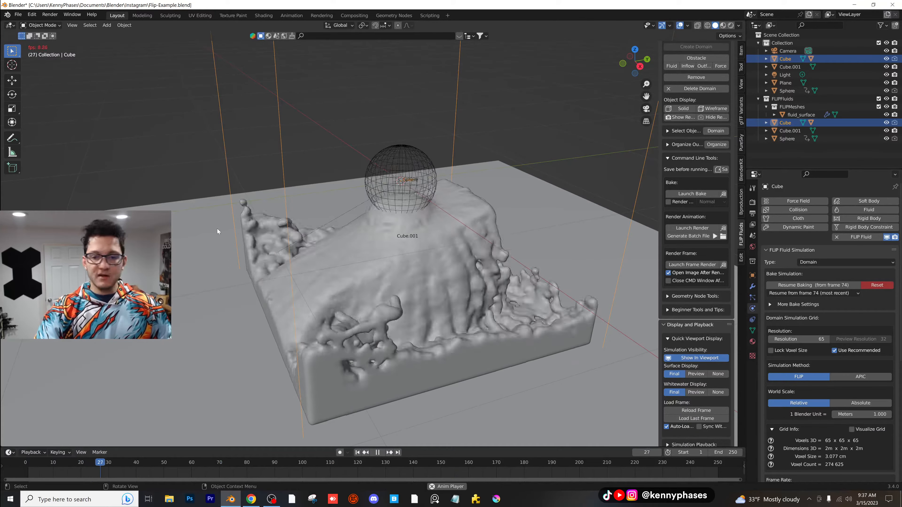
key("space")
mouse_move(217, 229)
middle_mouse_down()
mouse_move(369, 219)
mouse_move(338, 196)
mouse_move(410, 232)
middle_mouse_up()
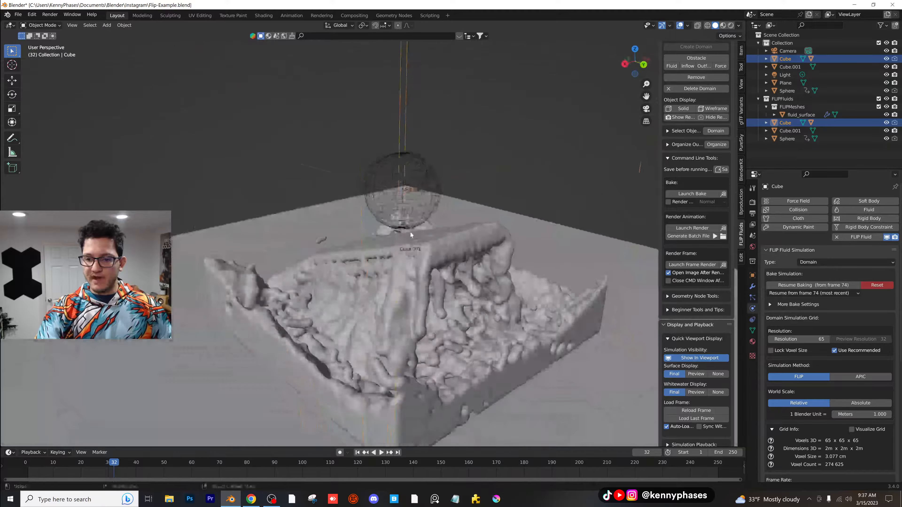
key("z")
left_click(414, 170)
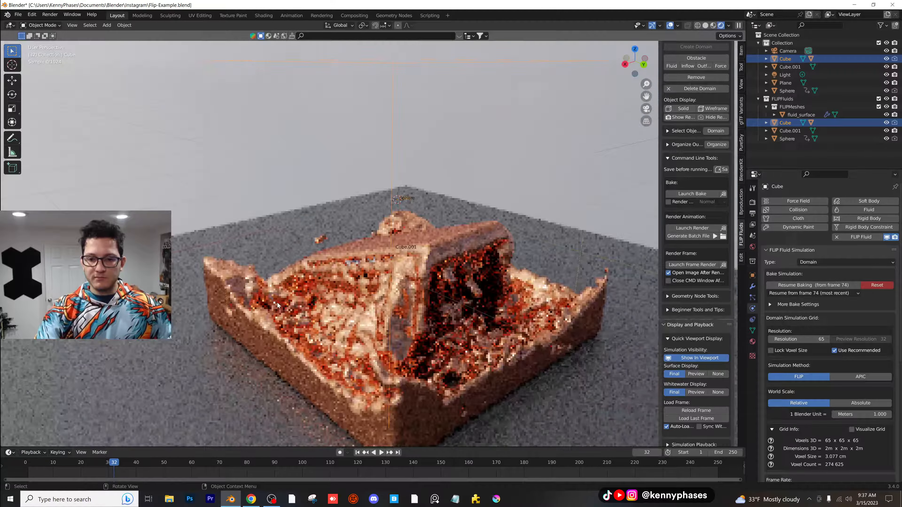
middle_click_drag(261, 337, 315, 348)
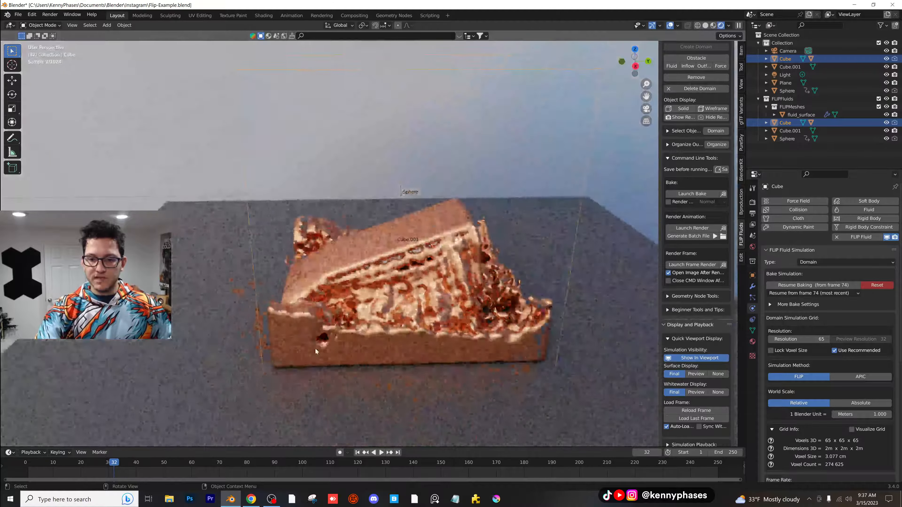
- Return to frame 6 and play the copper fluid over the slab in rendered shading up to frame 48
left_click_drag(71, 461, 42, 462)
middle_click_drag(411, 239, 433, 232)
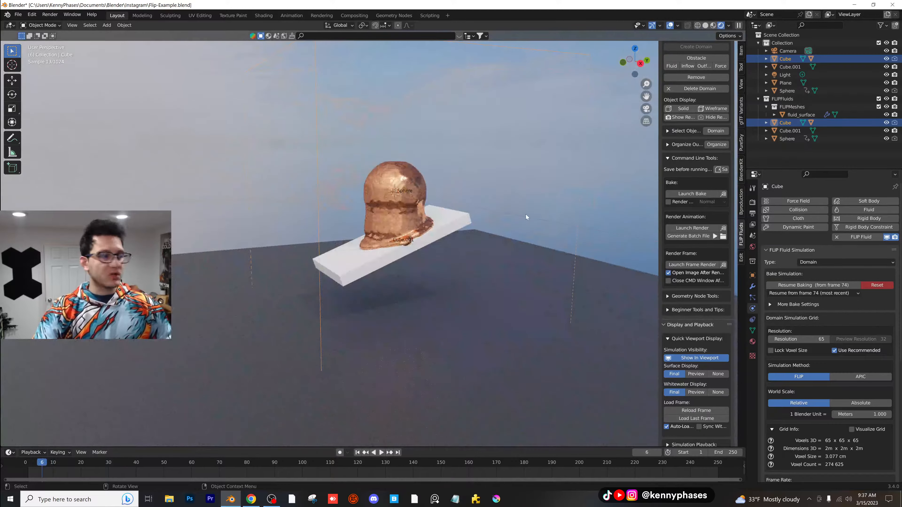
key("space")
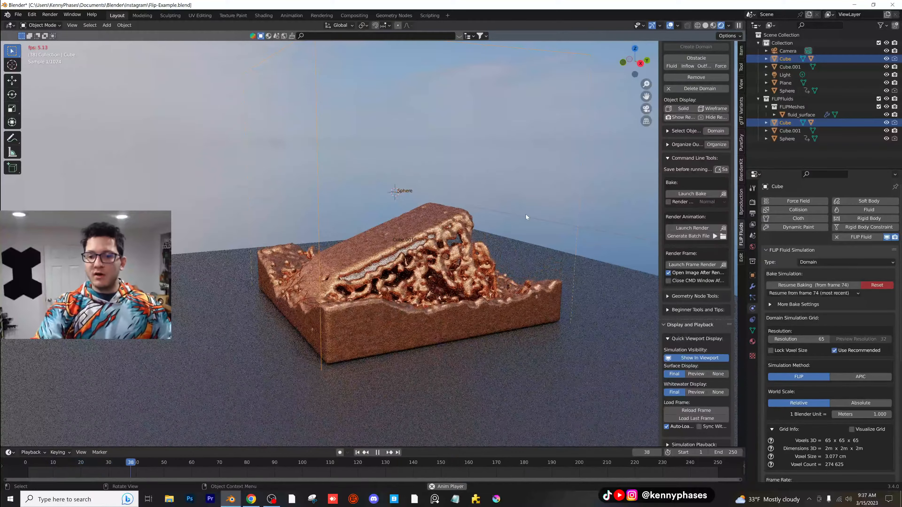
key("space")
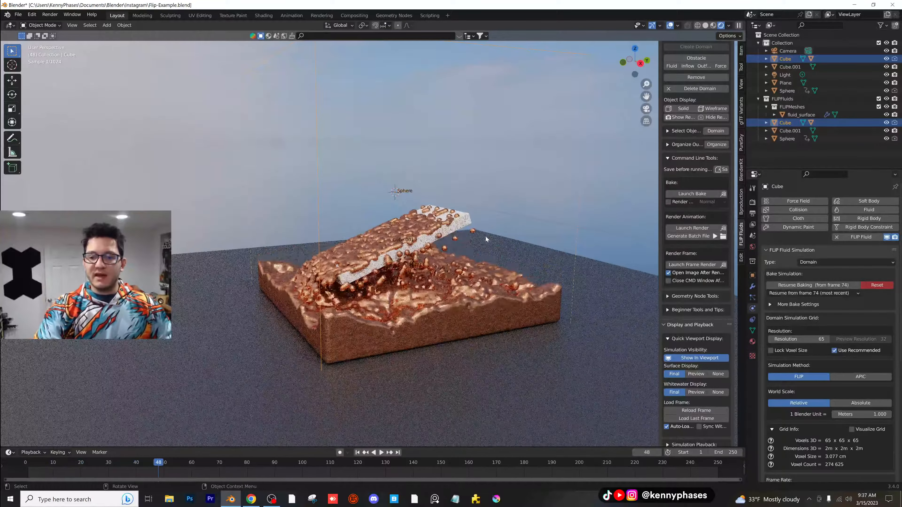
middle_click_drag(490, 220, 481, 286, "shift")
scroll(482, 286, "down", 1)
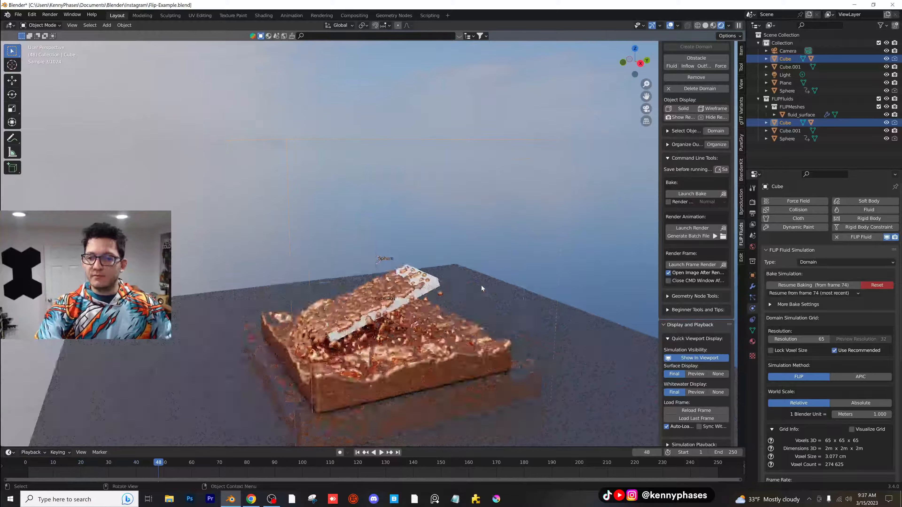
- Reset the domain's fluid bake and show the viewport in solid shading
left_click(880, 286)
left_click(869, 285)
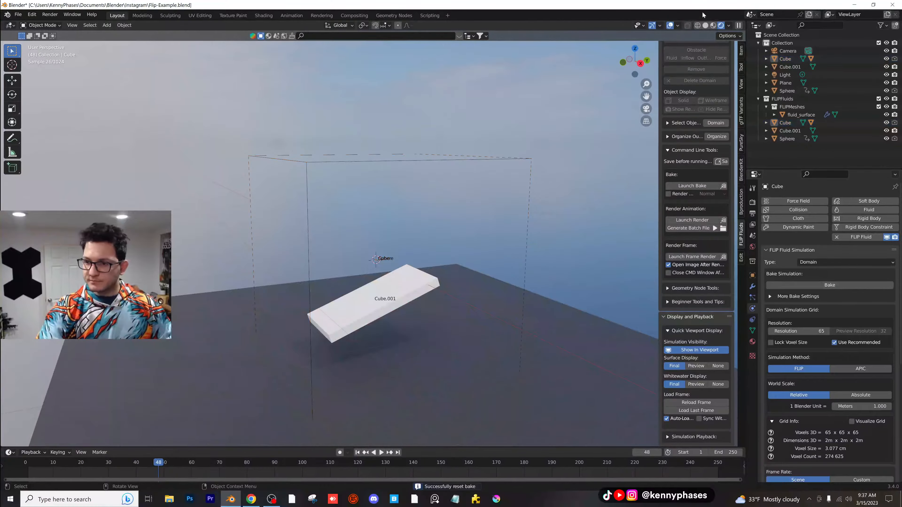
left_click(706, 25)
- Select the slab and insert a keyframe for its current tilt at frame 5
left_click(419, 288)
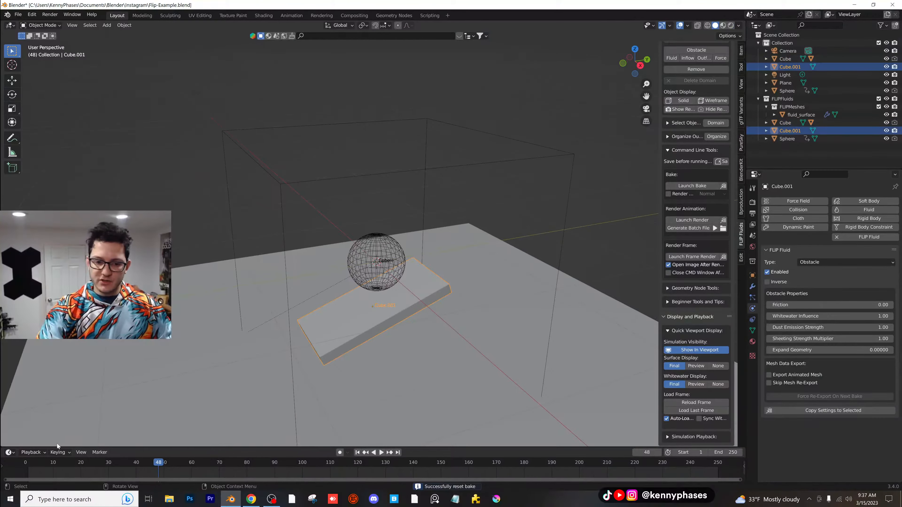
left_click_drag(49, 466, 39, 466)
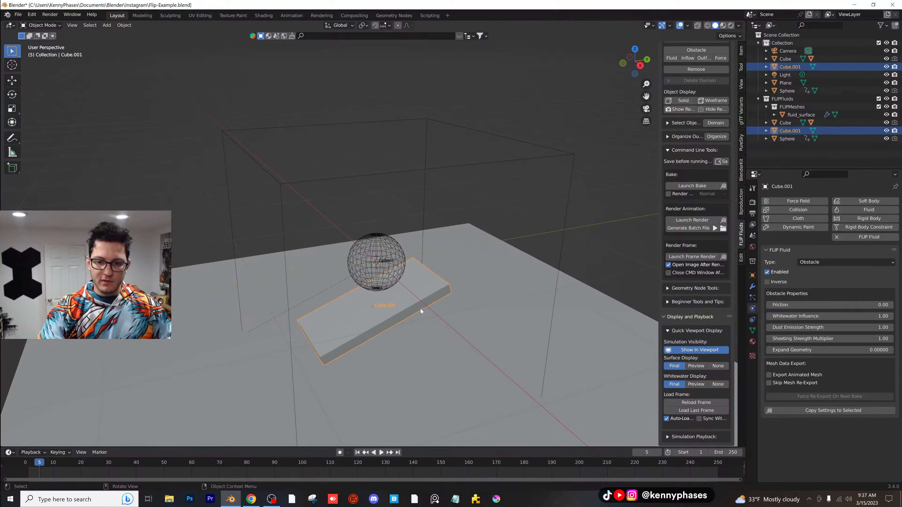
key("i")
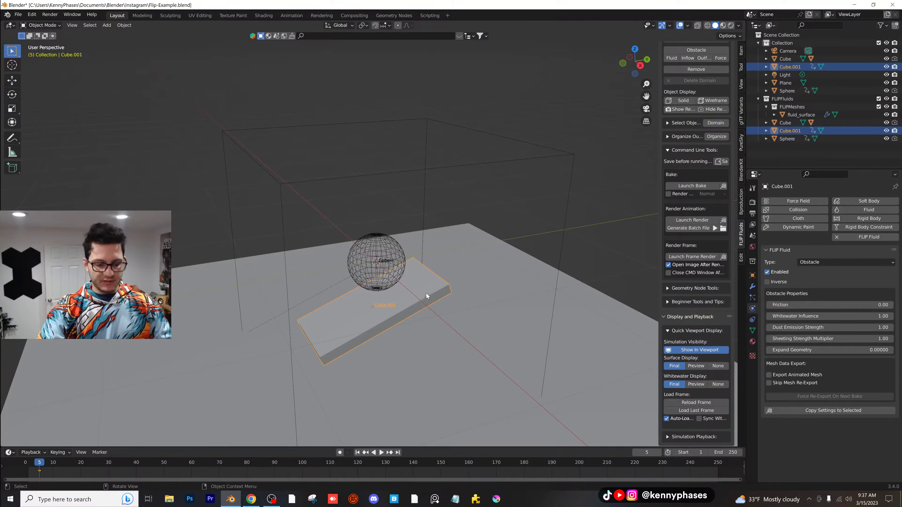
key("i")
left_click(409, 323)
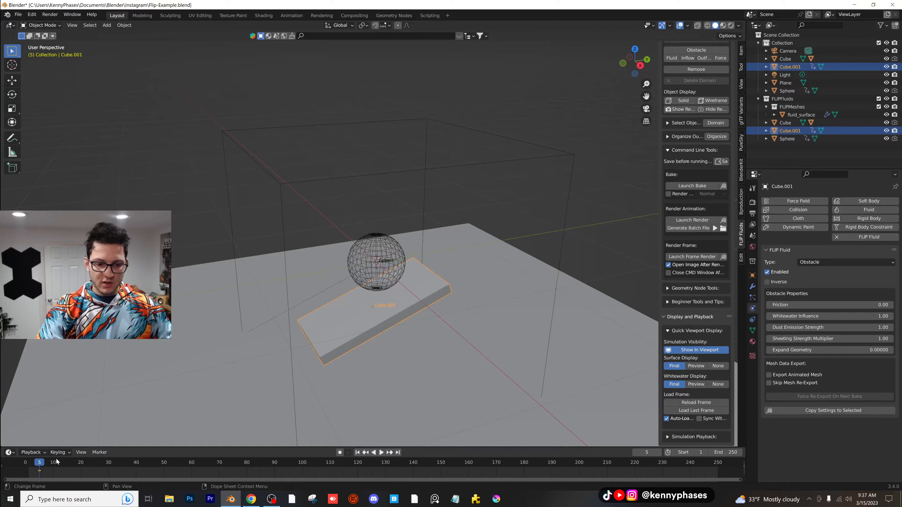
- At frame 15, rotate the slab to the opposite tilt in the right orthographic view, insert a keyframe, and preview the motion
key("space")
key("space")
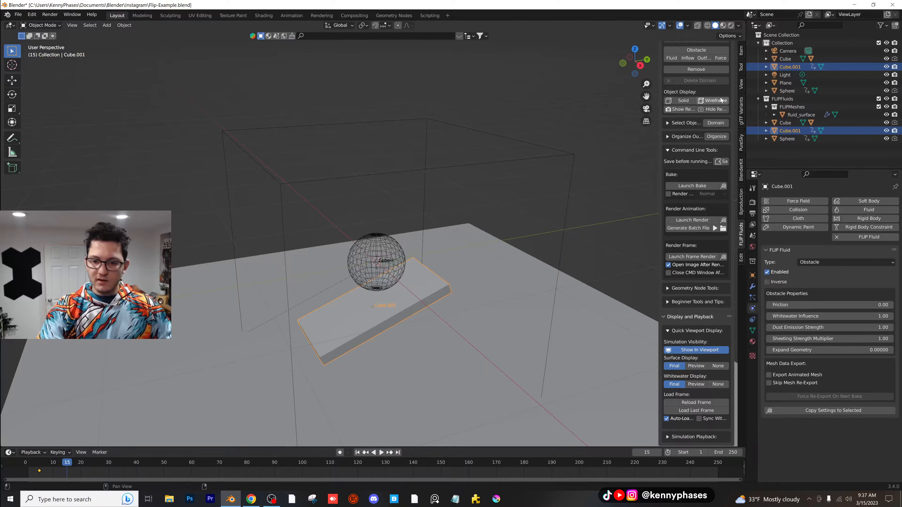
left_click(641, 66)
key("r")
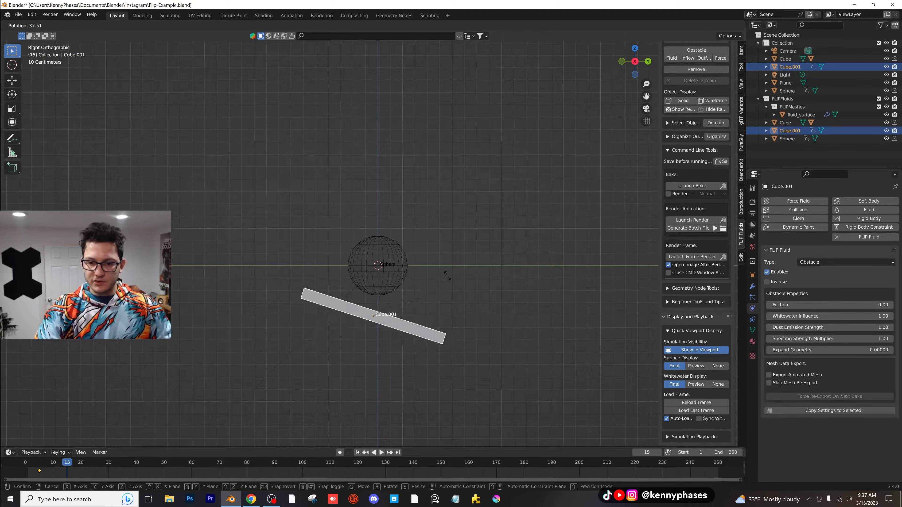
left_click(436, 298)
key("i")
left_click(435, 296)
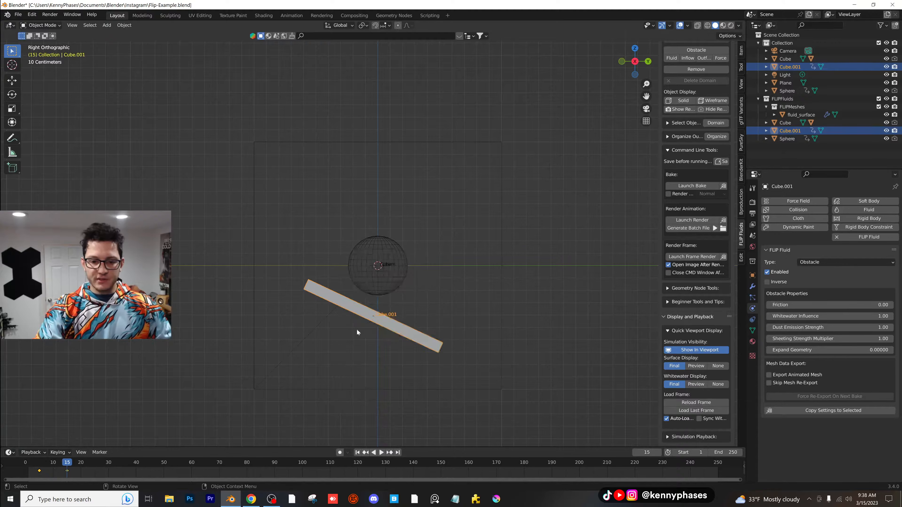
key("space")
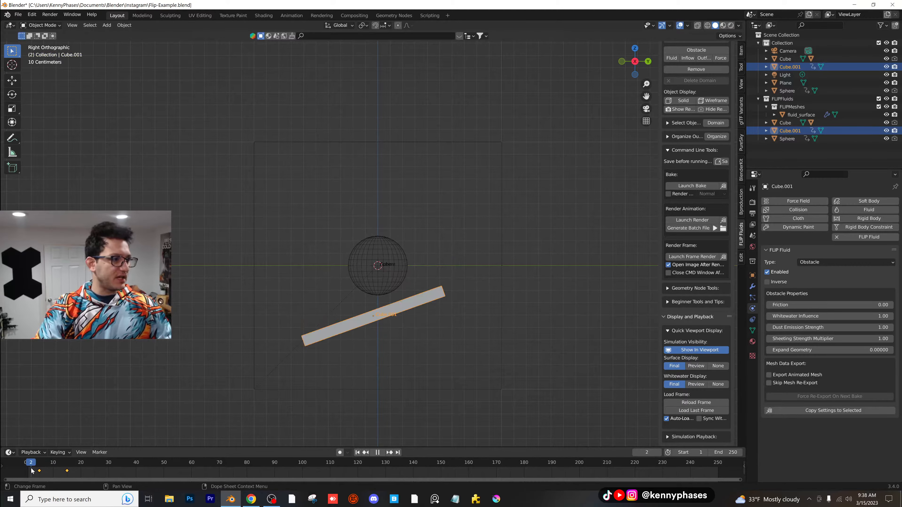
key("space")
- Select the domain cube, save the file, and bake the fluid with the rotating slab up to frame 33
middle_click_drag(409, 82, 436, 119)
left_click(445, 122)
key("ctrl+s")
left_click(830, 285)
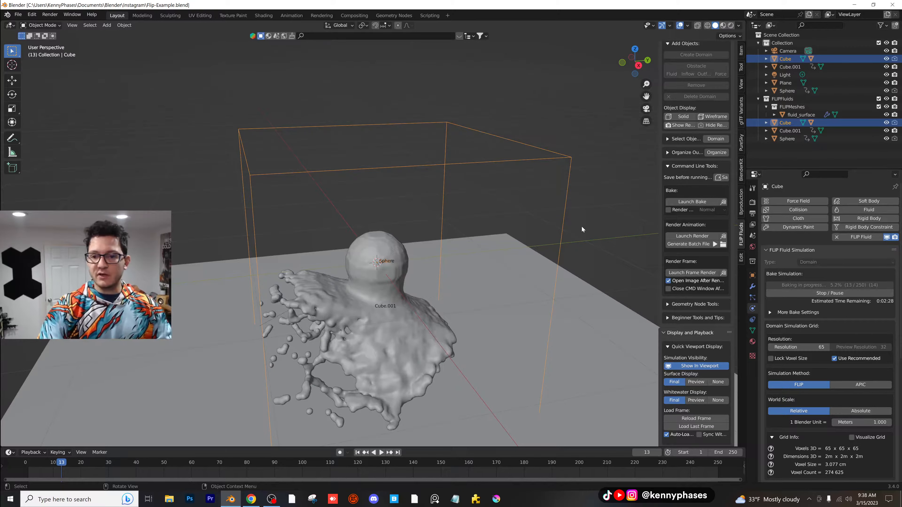
middle_click_drag(582, 228, 537, 248)
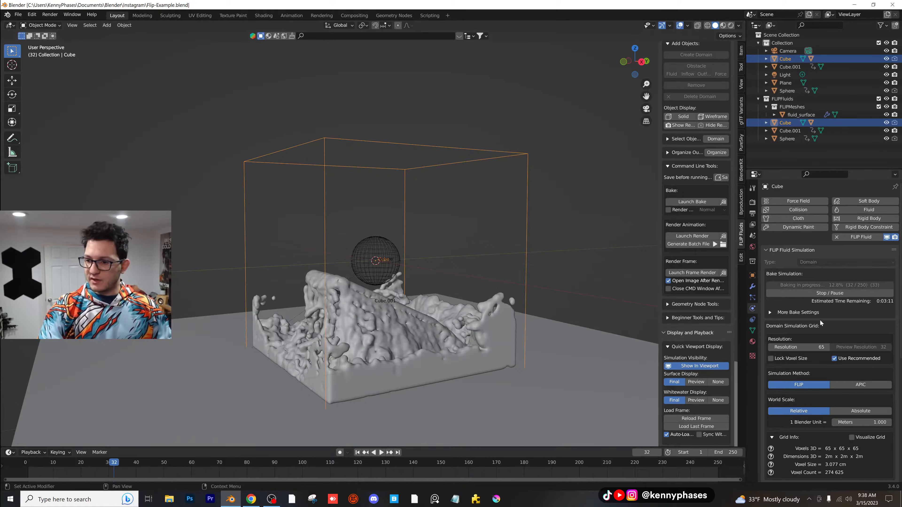
left_click(830, 292)
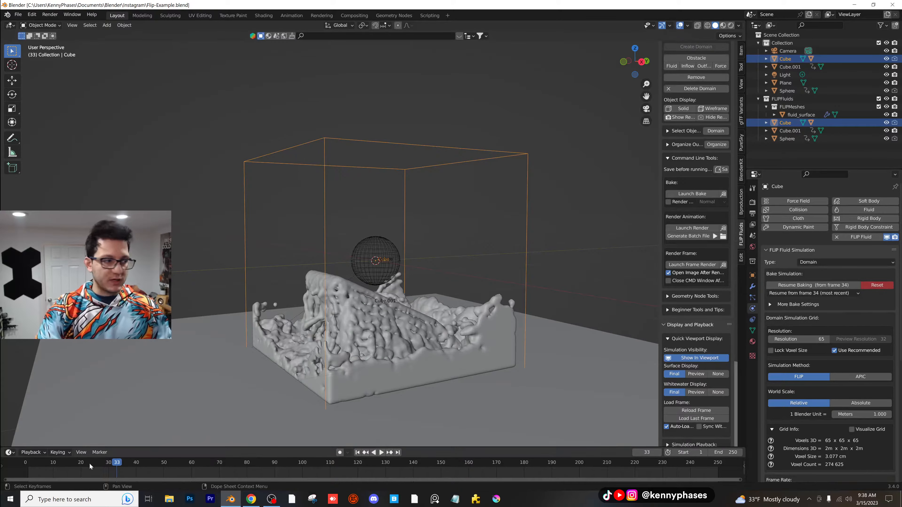
- Go to frame 15 and examine the copper fluid flung by the rotating slab in rendered shading
left_click_drag(89, 463, 67, 462)
scroll(321, 352, "up", 4)
mouse_move(399, 293)
middle_mouse_down()
mouse_move(417, 256)
mouse_move(433, 291)
mouse_move(401, 165)
mouse_move(391, 235)
mouse_move(413, 240)
mouse_move(426, 229)
mouse_move(305, 234)
middle_mouse_up()
key("z")
left_click(431, 155)
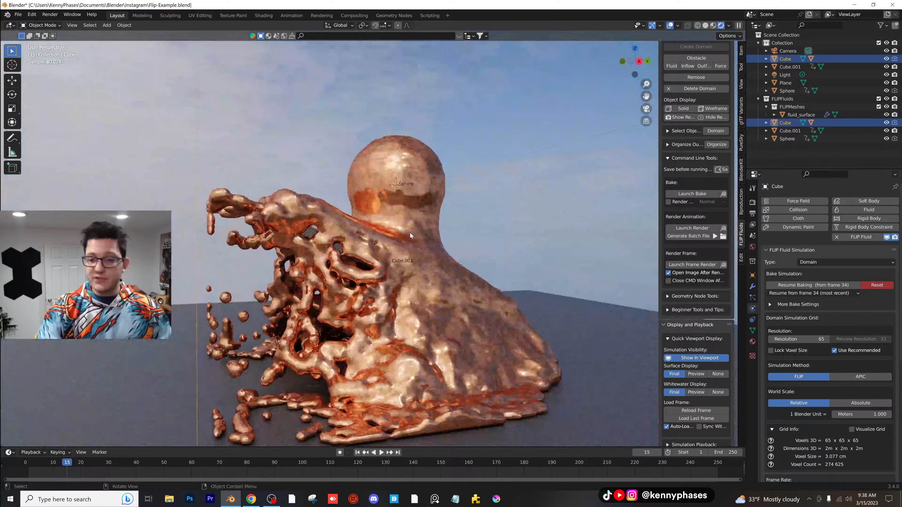
middle_click_drag(410, 233, 385, 257)
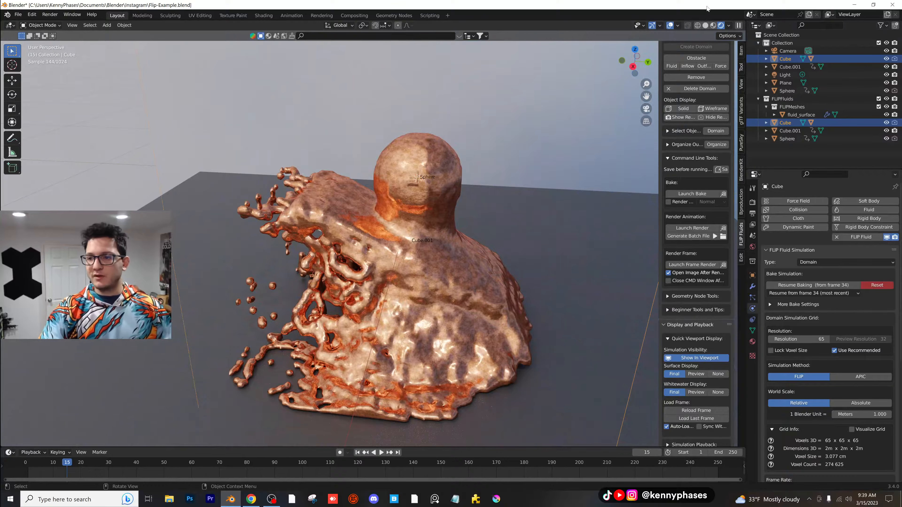
- Return the viewport to solid shading and reset the domain's fluid bake
left_click(706, 26)
scroll(481, 234, "down", 4)
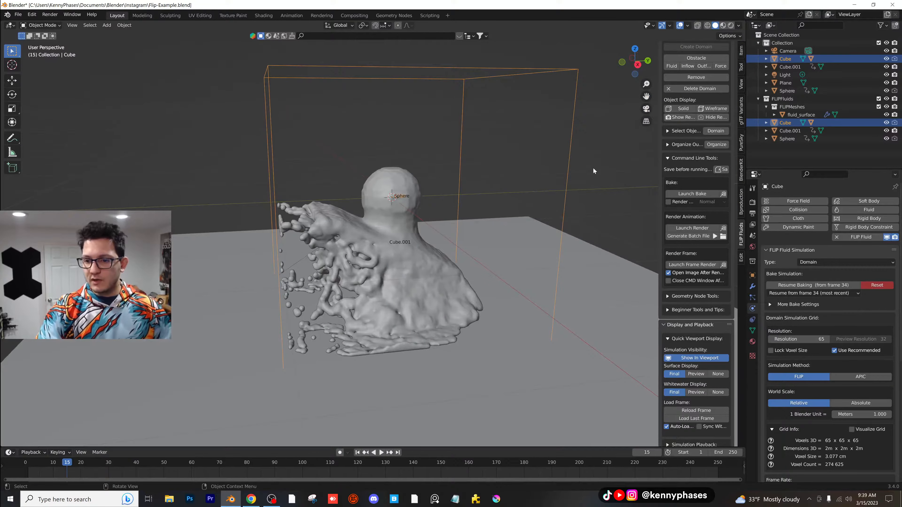
left_click(877, 285)
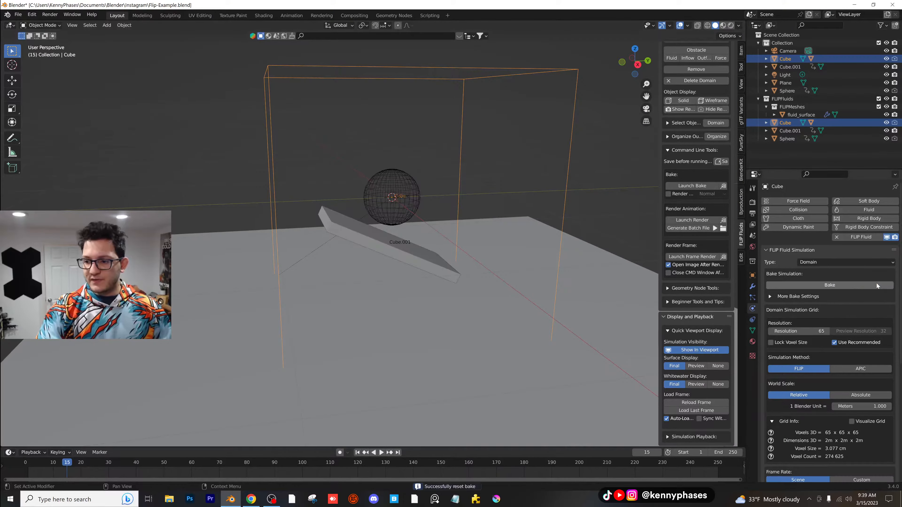
scroll(522, 238, "down", 1)
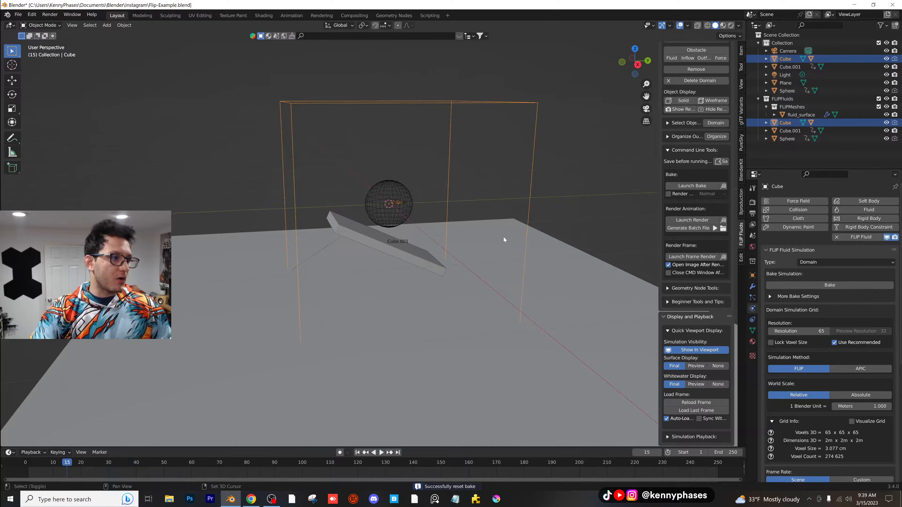
scroll(501, 245, "down", 1)
middle_click_drag(498, 252, 504, 252)
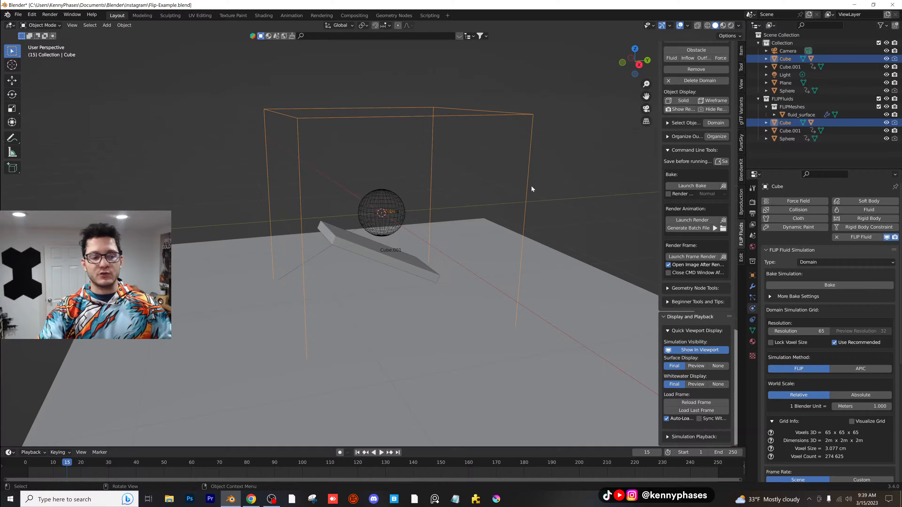
- Review the domain's FLIP Fluid World settings, including world scaling, gravity, viscosity, surface tension, sheeting and friction
scroll(805, 392, "down", 10)
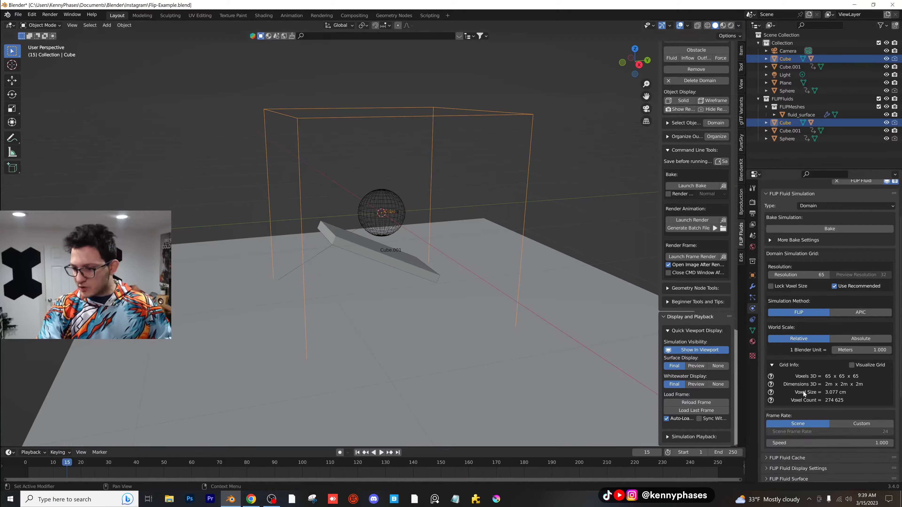
left_click(805, 392)
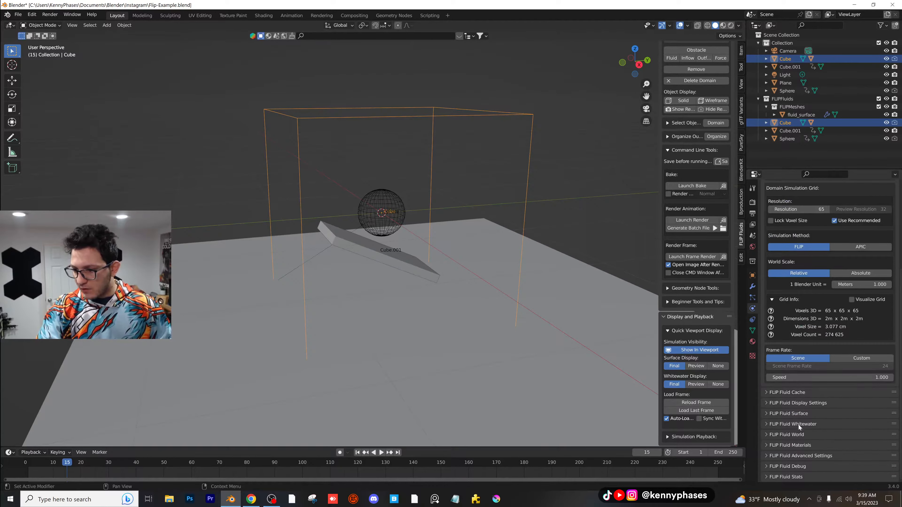
left_click(765, 432)
scroll(816, 422, "down", 7)
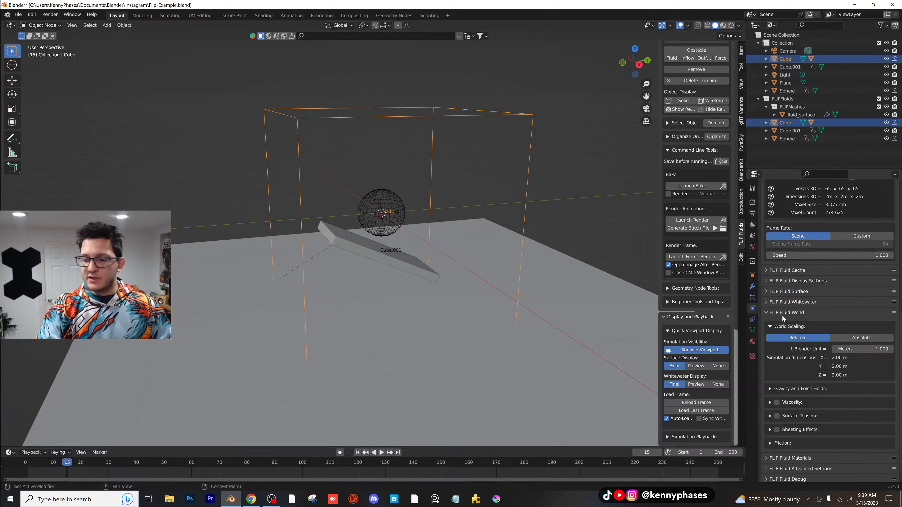
scroll(816, 356, "down", 1)
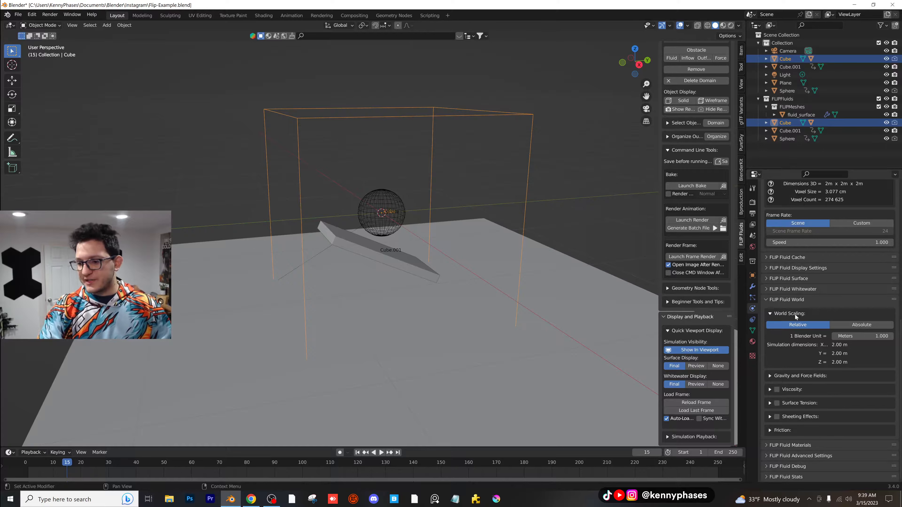
left_click(778, 313)
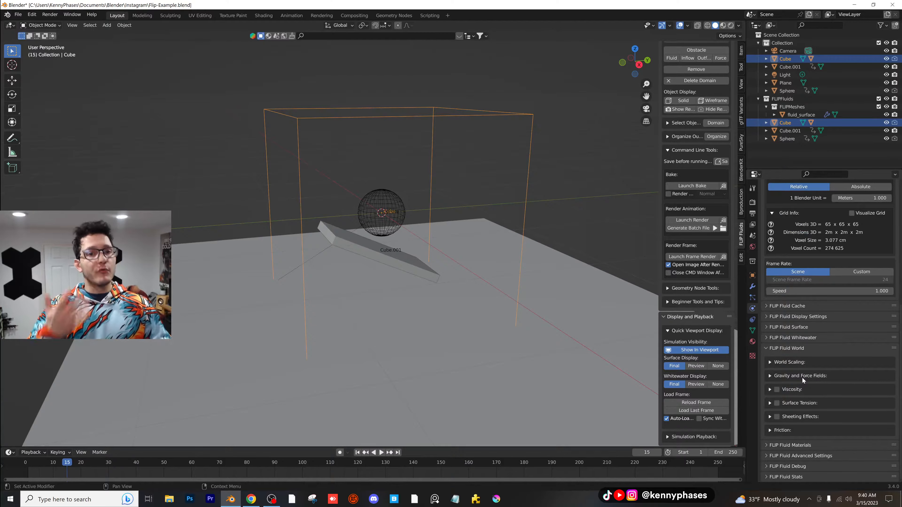
scroll(803, 366, "up", 10)
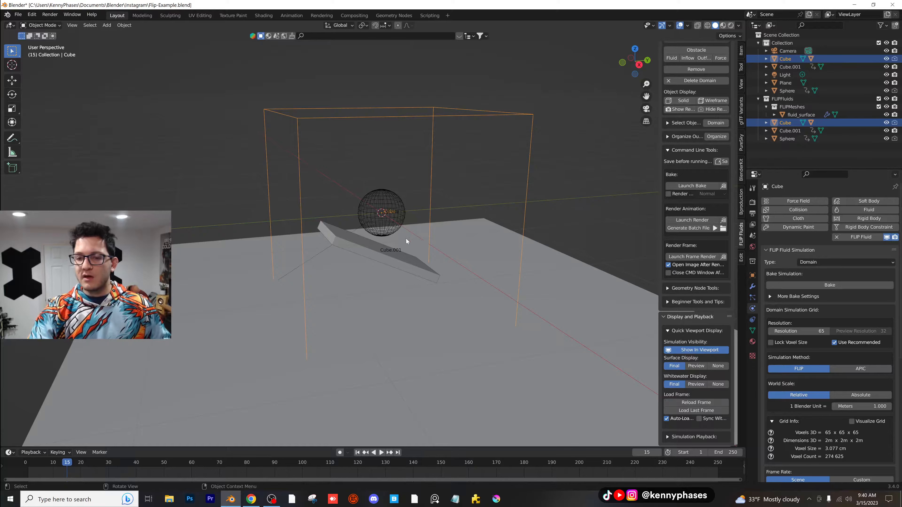
- Add a cube, scale it down around the inflow sphere, and delete the tilted slab obstacle
middle_click_drag(406, 238, 398, 246)
left_click(107, 25)
mouse_move(135, 34)
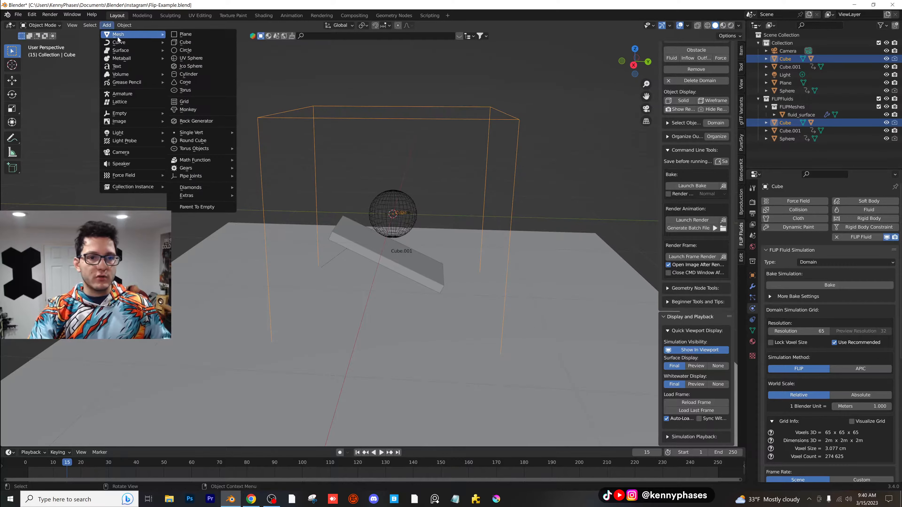
left_click(207, 43)
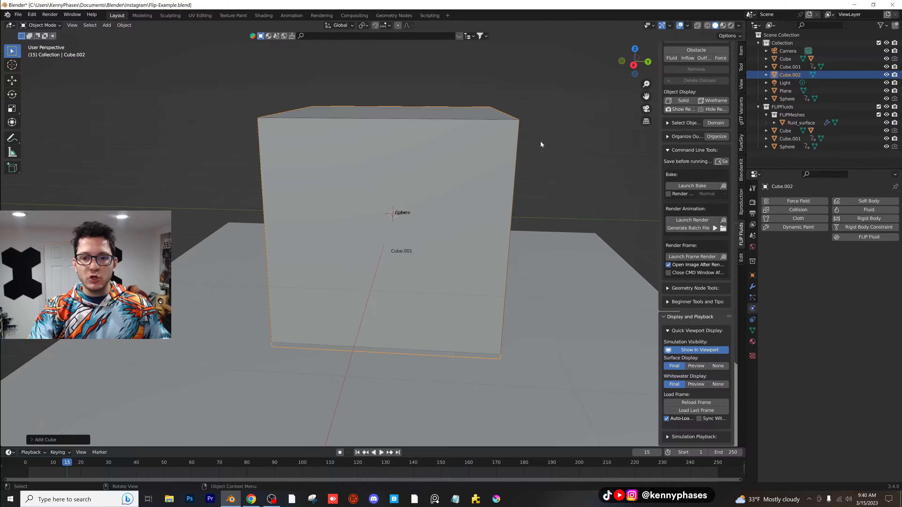
key("s")
left_click(440, 204)
left_click(428, 268)
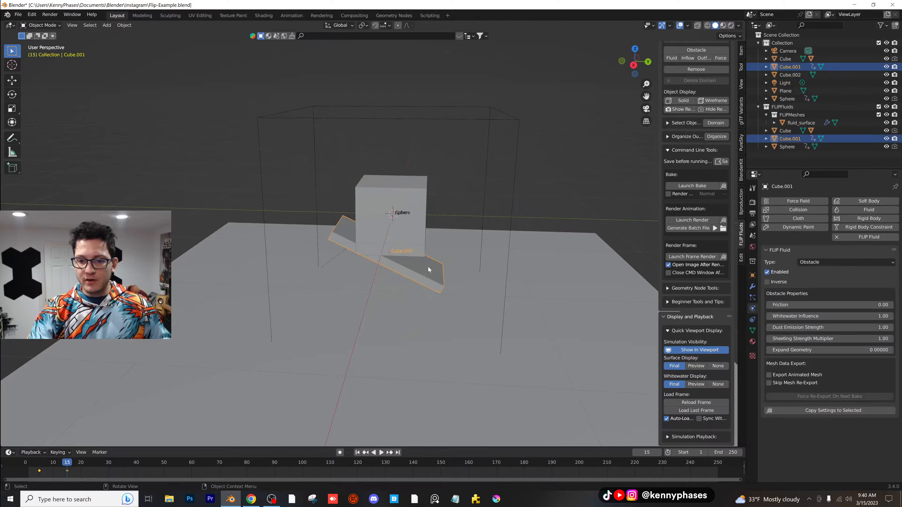
key("Delete")
- Make the new cube a FLIP Fluid obstacle with Inverse enabled
left_click(427, 201)
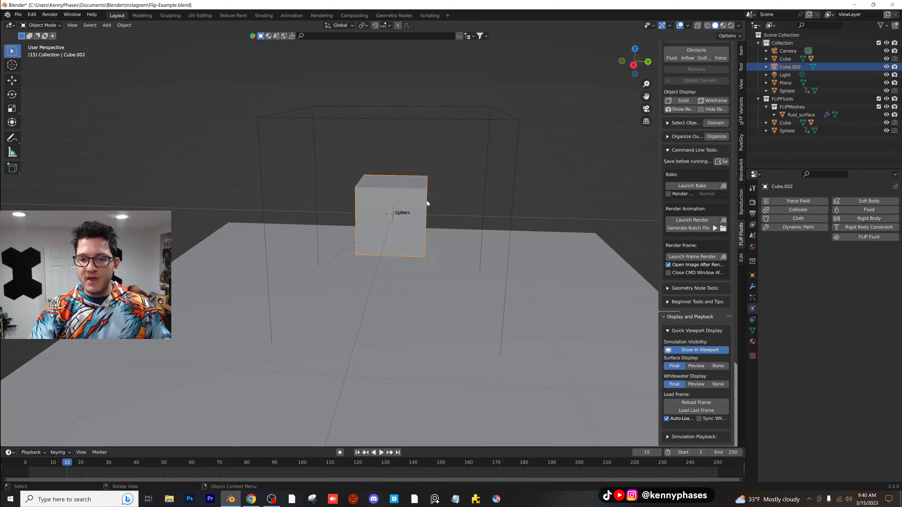
scroll(427, 200, "up", 2)
left_click(867, 238)
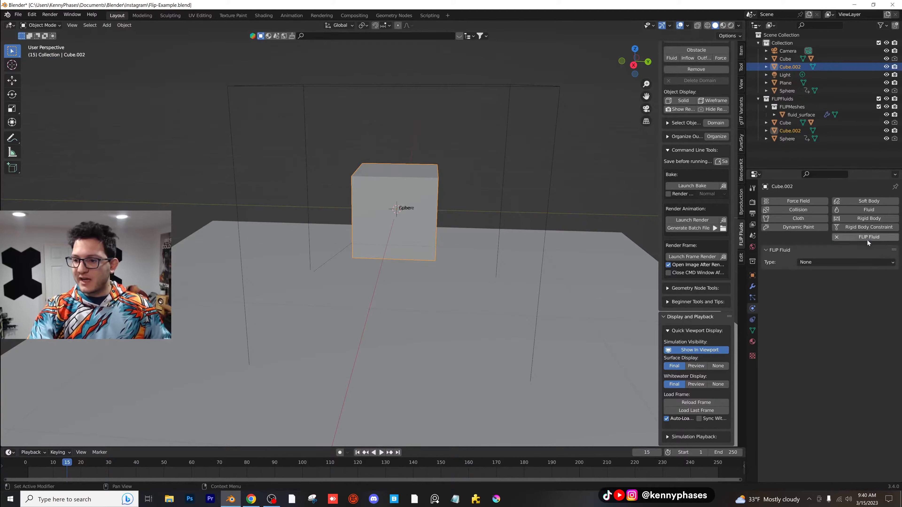
left_click(836, 265)
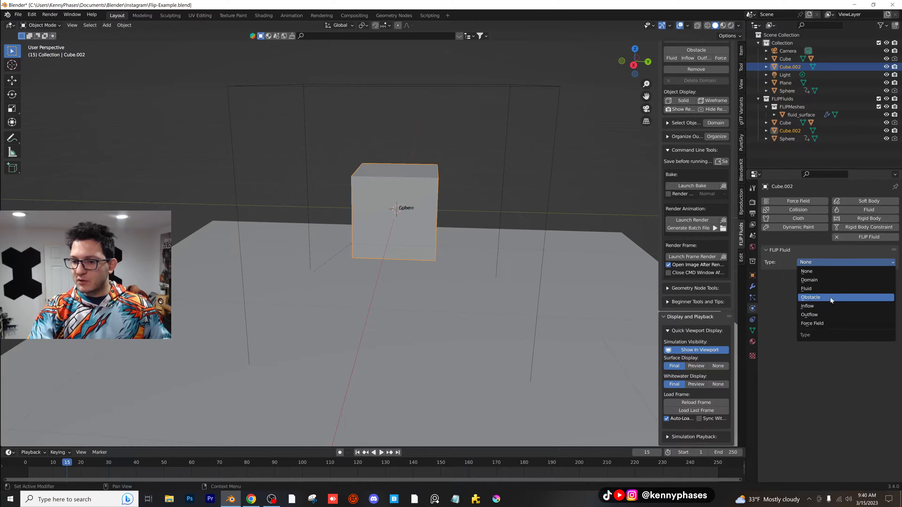
left_click(830, 298)
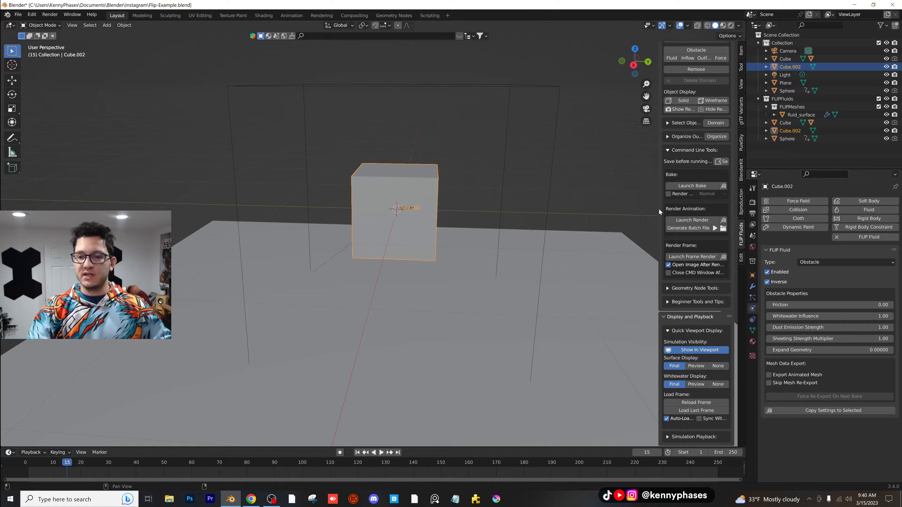
- Scale the inverse obstacle cube up about 1.5 times, keeping it inside the domain
scroll(477, 144, "up", 3)
key("s")
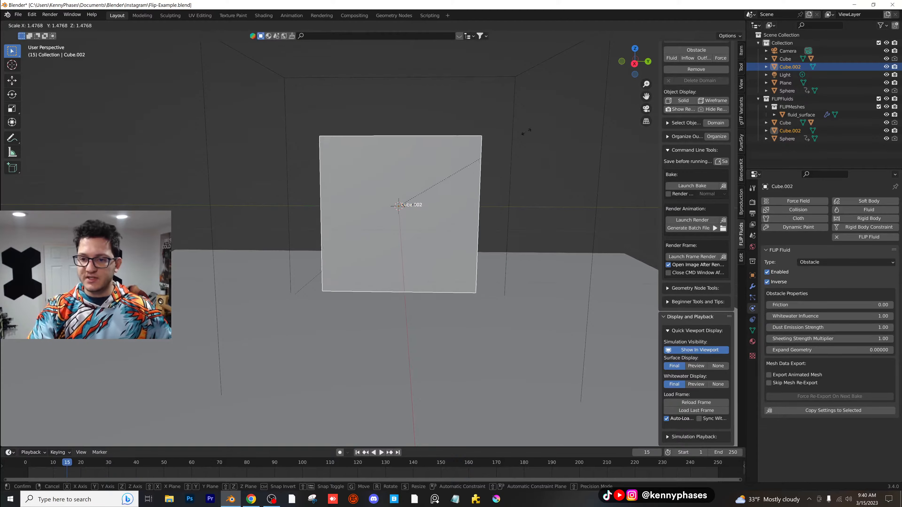
left_click(529, 124)
- Switch to wireframe shading, save the file, and start baking the fluid from the domain cube
left_click(707, 25)
middle_click_drag(418, 222, 515, 143)
key("ctrl+s")
left_click(523, 113)
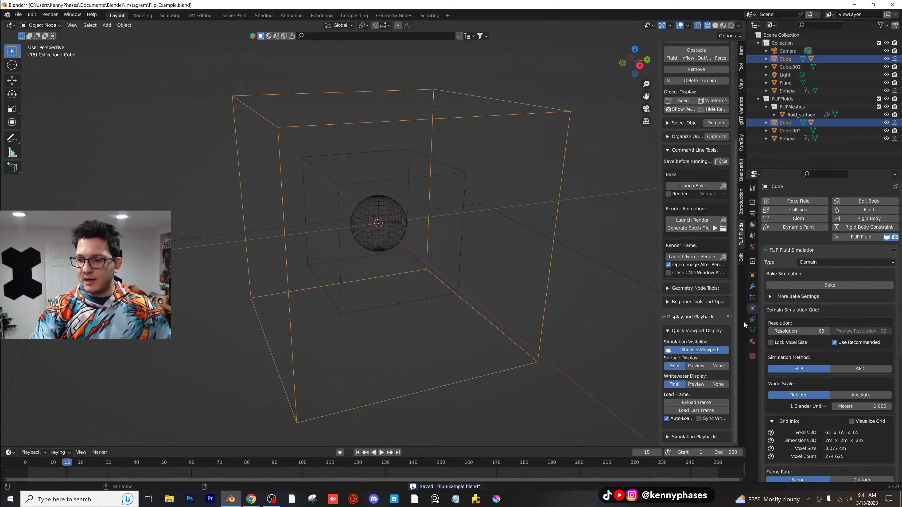
left_click(797, 284)
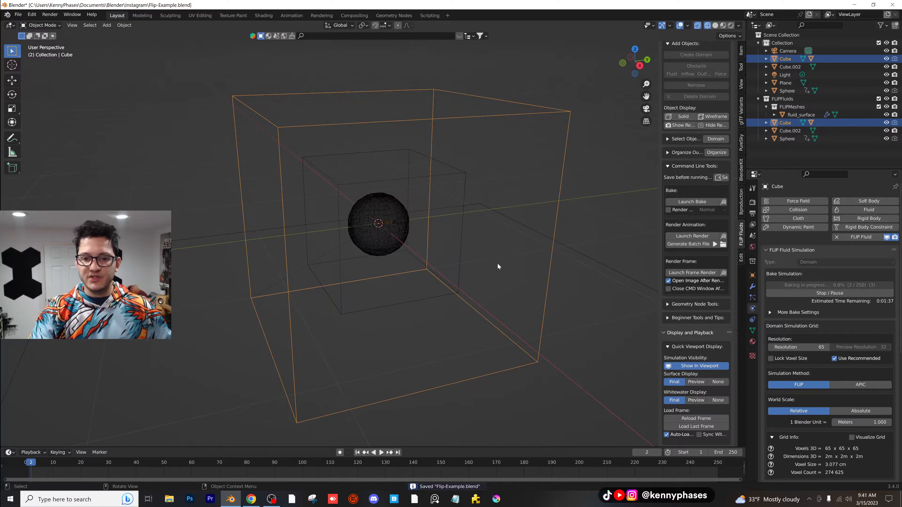
- Examine how the fluid surface fills the inverse obstacle cube while the bake runs
middle_click_drag(498, 263, 477, 224)
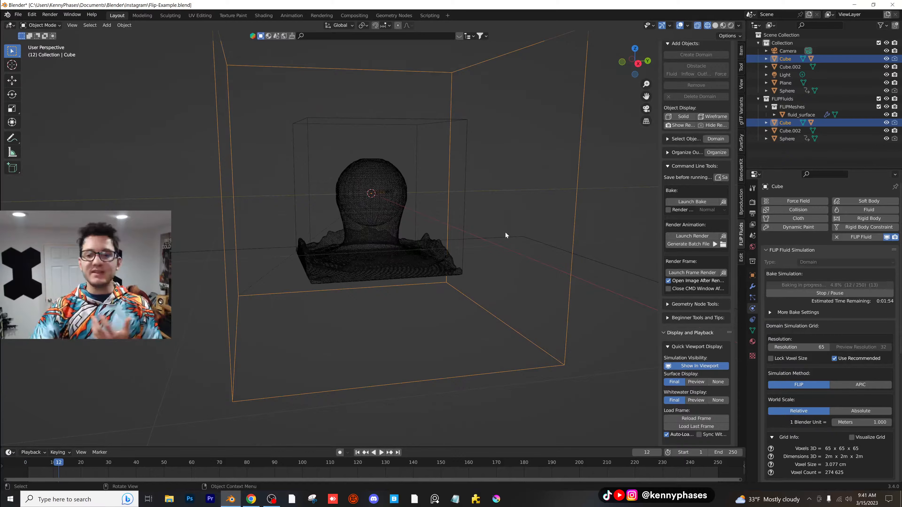
left_click(387, 240)
scroll(384, 246, "up", 2)
middle_click_drag(384, 246, 405, 247)
scroll(405, 247, "down", 3)
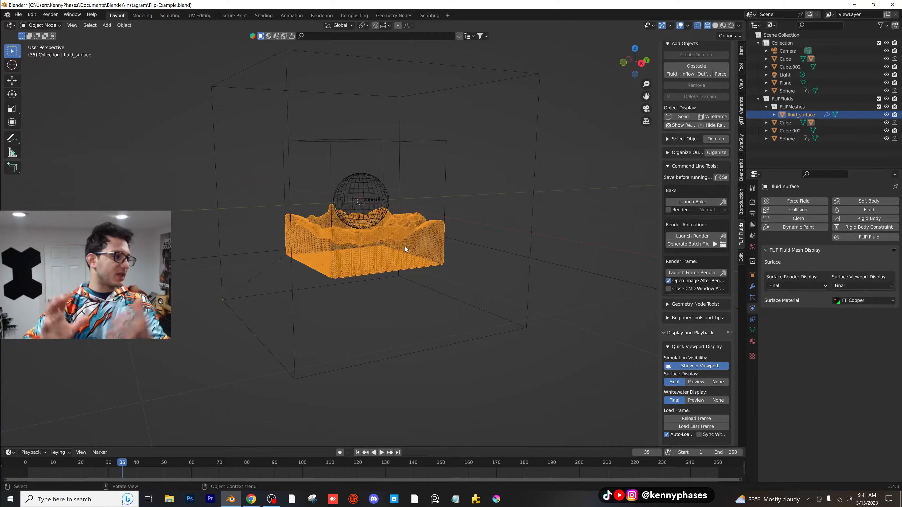
scroll(374, 236, "up", 5)
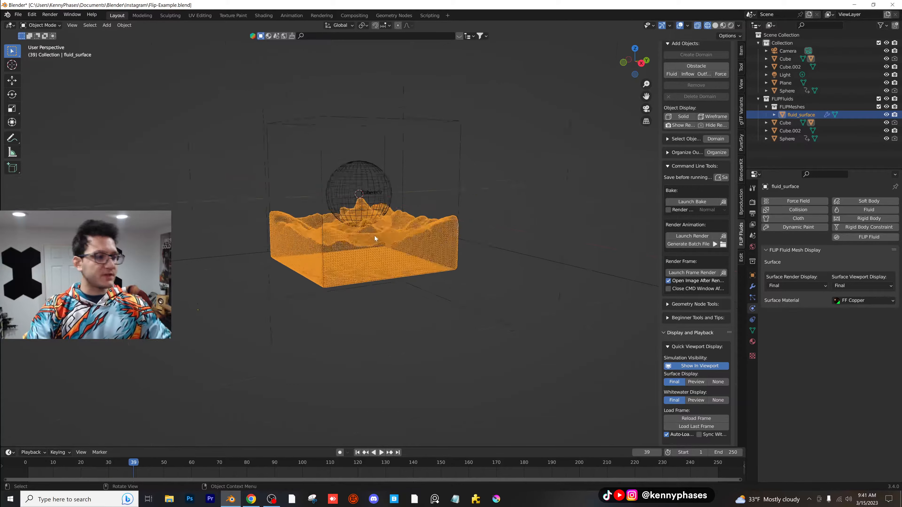
scroll(372, 286, "down", 1)
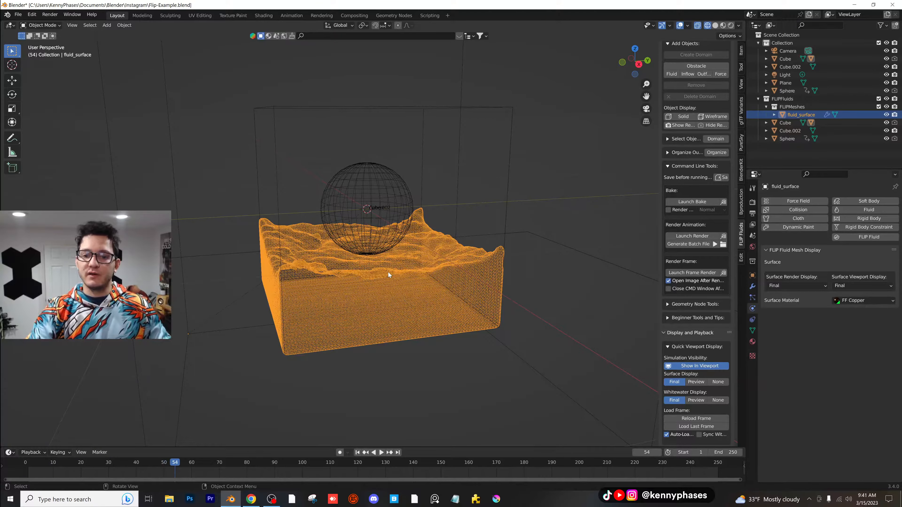
scroll(388, 272, "down", 1)
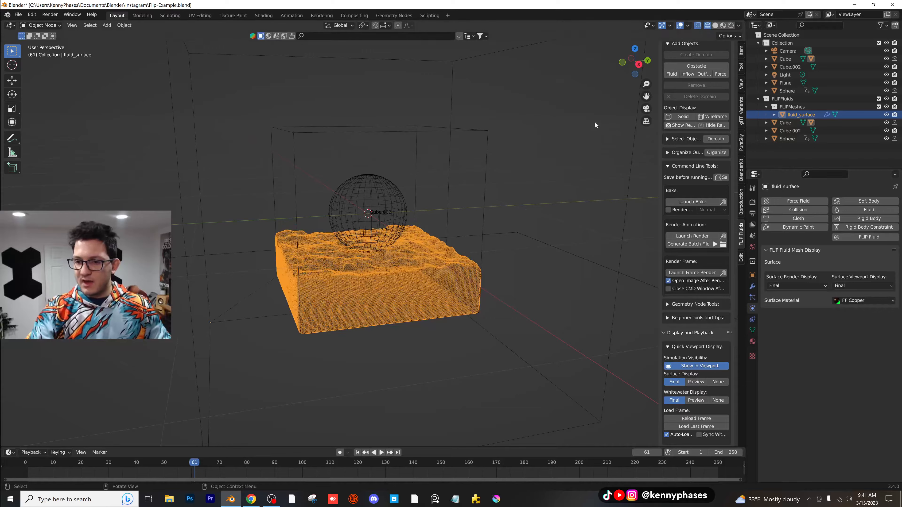
- Select the domain, stop the bake at about frame 65, and go to frame 51
left_click(460, 60)
left_click(845, 294)
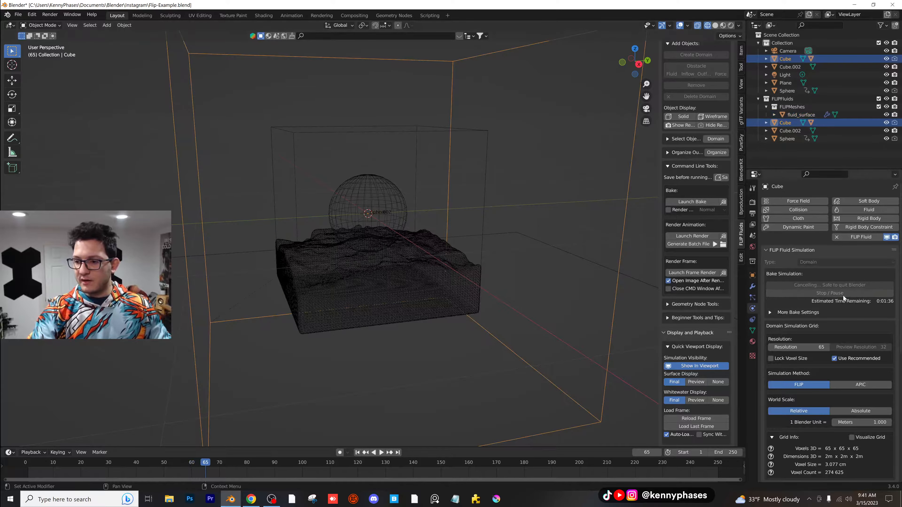
left_click_drag(207, 467, 166, 467)
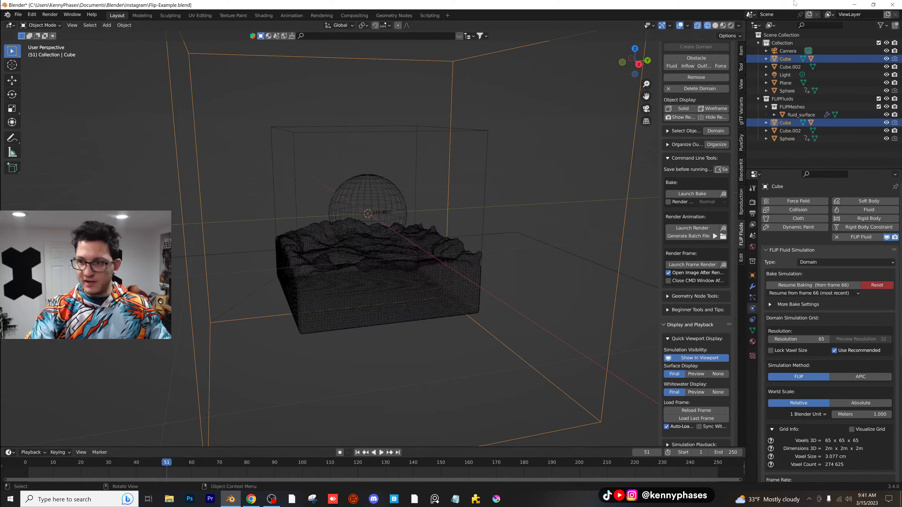
- Switch to rendered shading and hide the inverse obstacle cube in the viewport
left_click(715, 25)
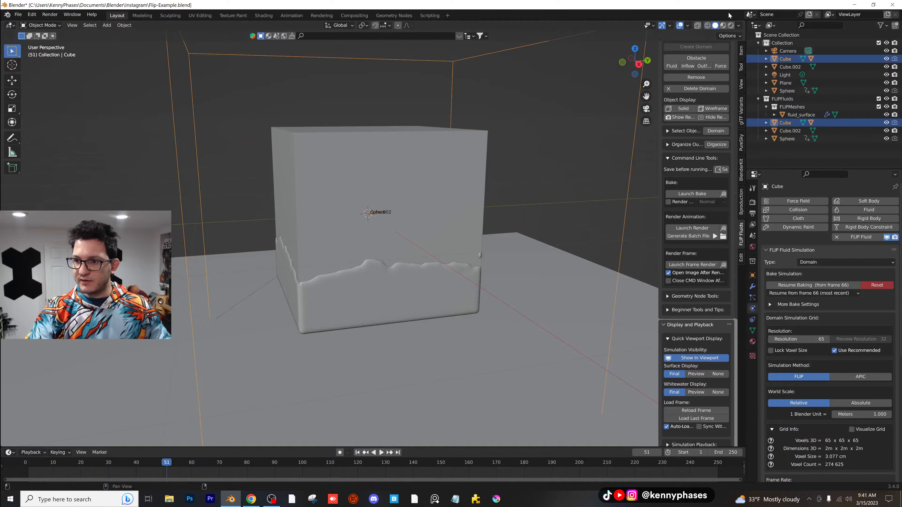
left_click(731, 26)
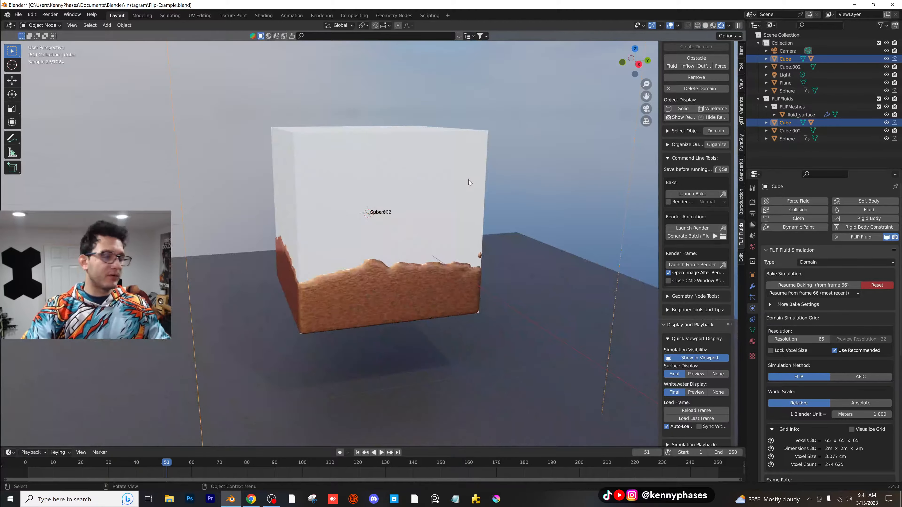
scroll(469, 179, "down", 1)
left_click(426, 170)
scroll(424, 169, "down", 1)
middle_click_drag(424, 168, 428, 172)
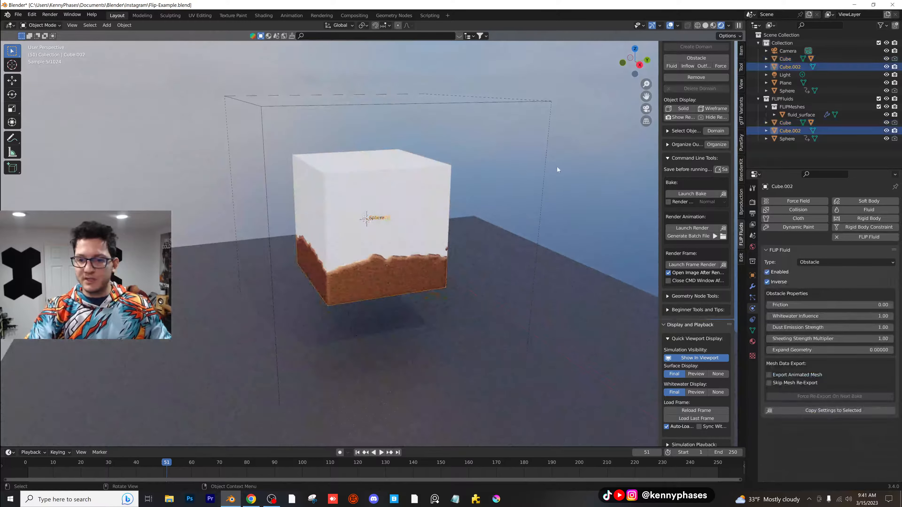
left_click(887, 66)
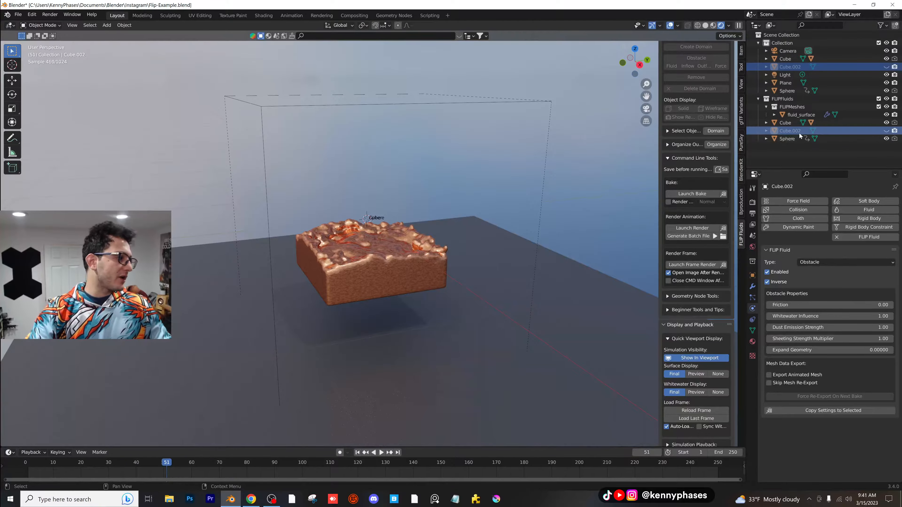
- Play the contained copper fluid in rendered shading from frame 7 and pause at frame 58
scroll(426, 263, "up", 3)
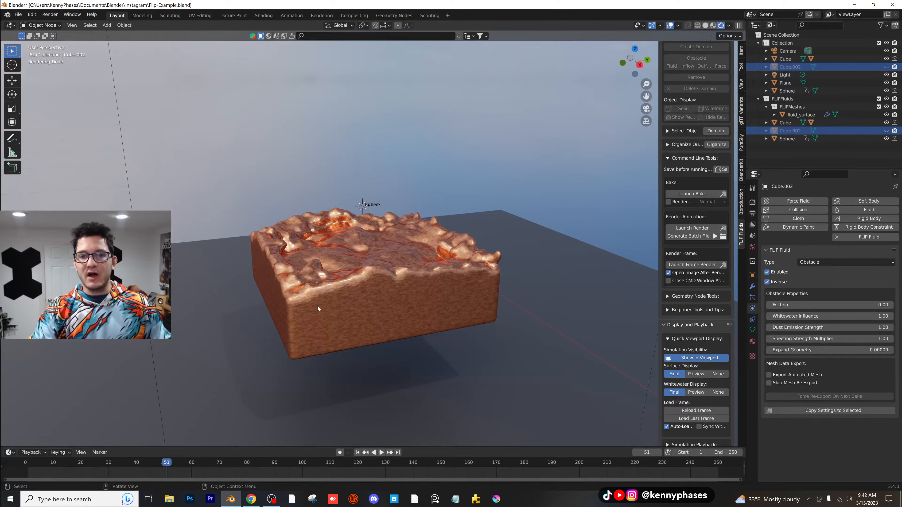
left_click_drag(102, 462, 48, 462)
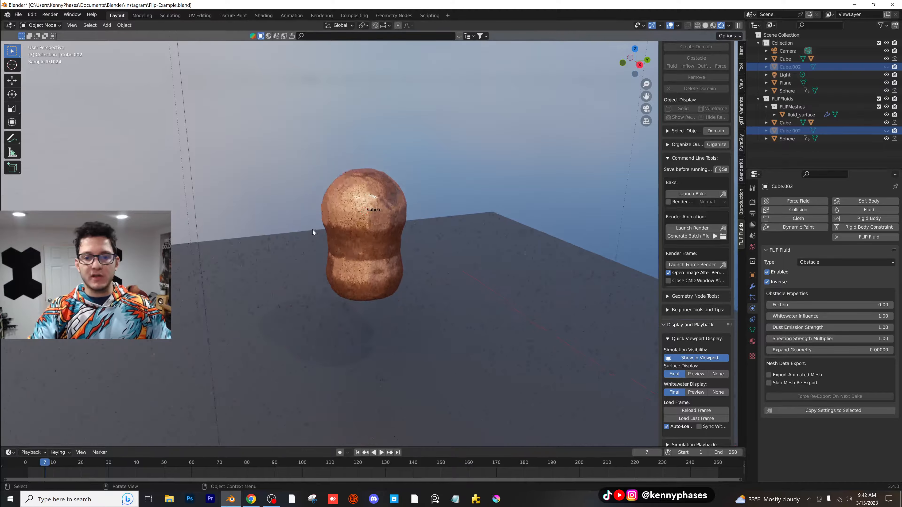
key("space")
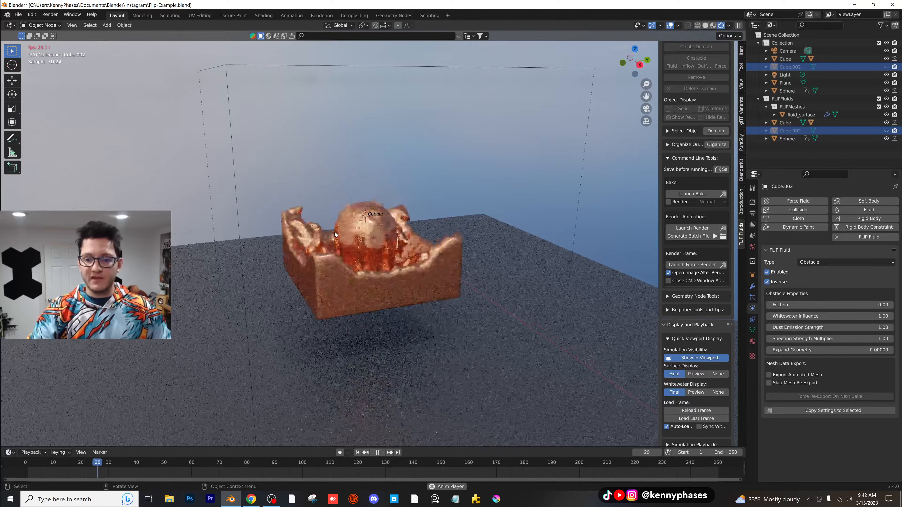
key("space")
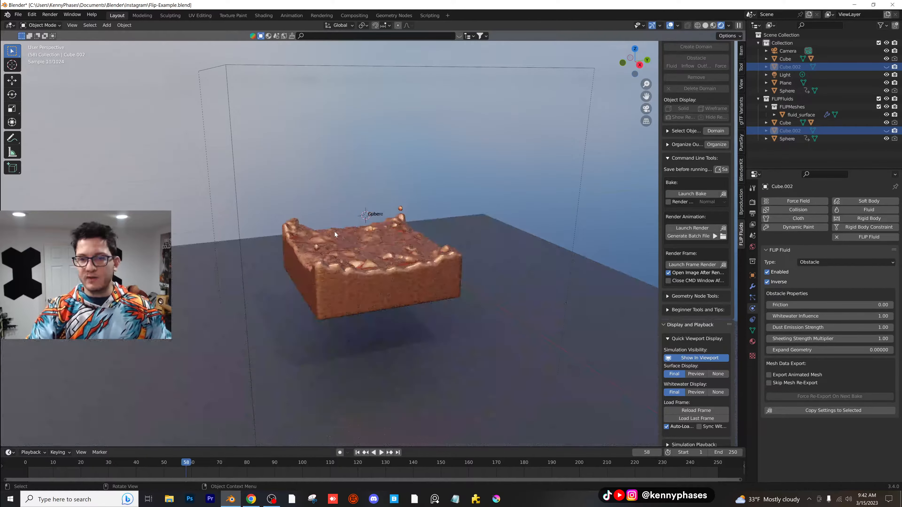
- Replay the contained copper fluid in rendered shading and go back to frame 20
middle_click_drag(384, 258, 389, 260)
left_click_drag(126, 467, 33, 464)
key("space")
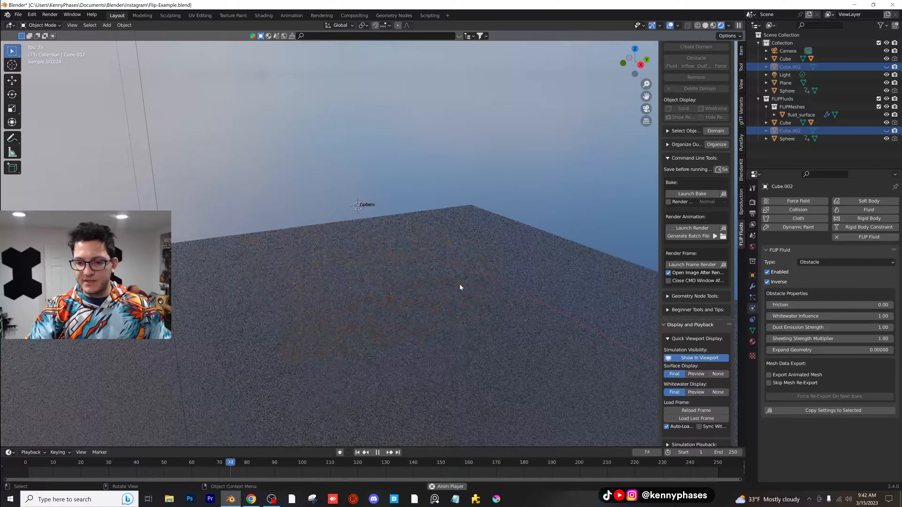
key("space")
mouse_move(67, 462)
left_mouse_down()
mouse_move(45, 462)
mouse_move(80, 462)
left_mouse_up()
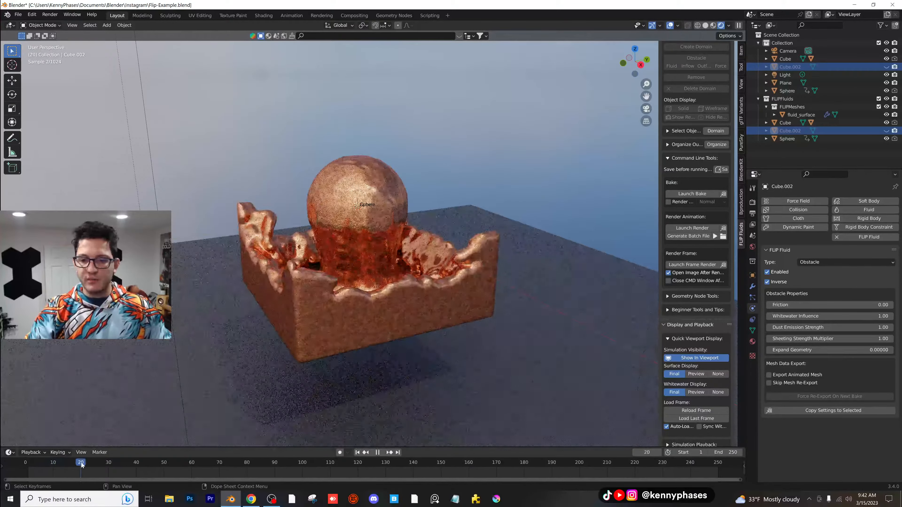
- Unhide the inverse obstacle cube in the viewport and change its material's surface shader to Glass BSDF
left_click(886, 67)
left_click(790, 66)
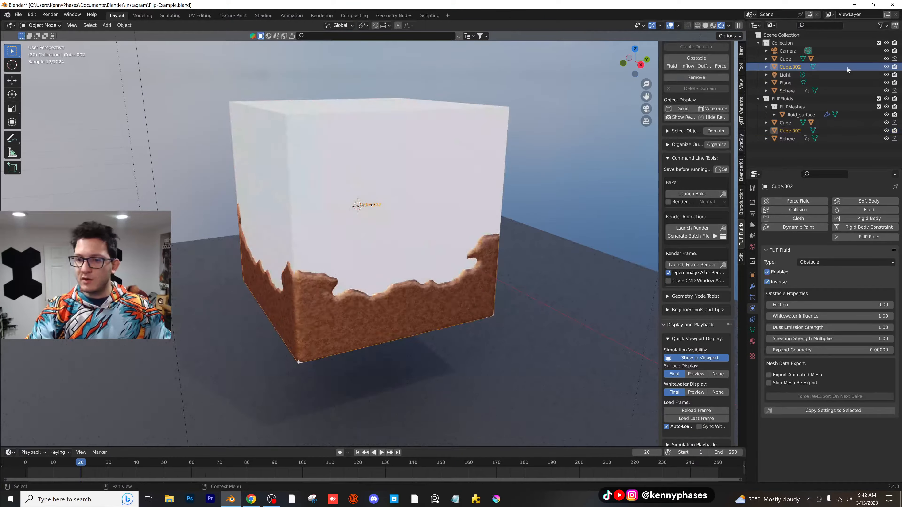
left_click(753, 330)
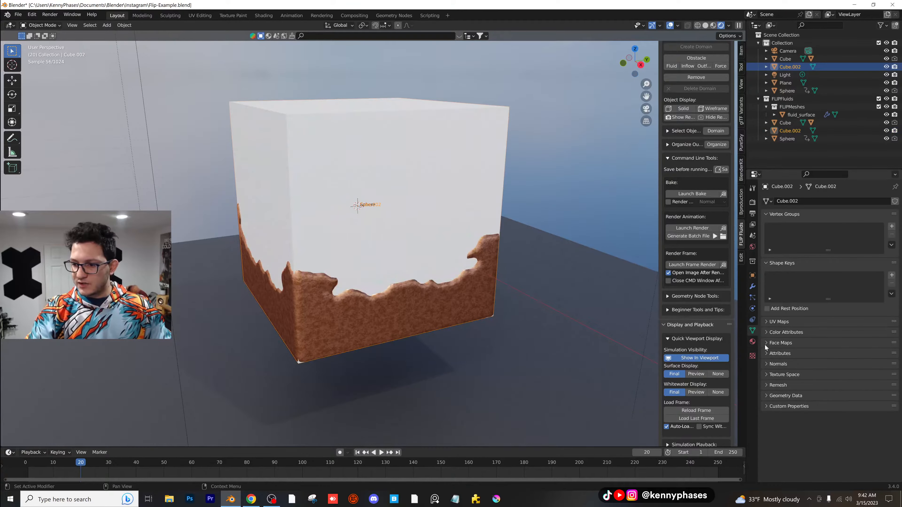
left_click(753, 342)
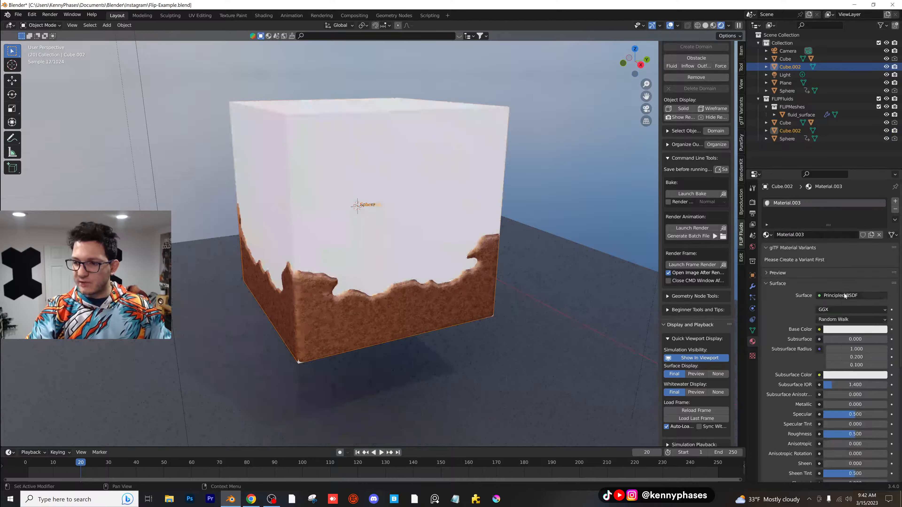
left_click(845, 296)
left_click(731, 146)
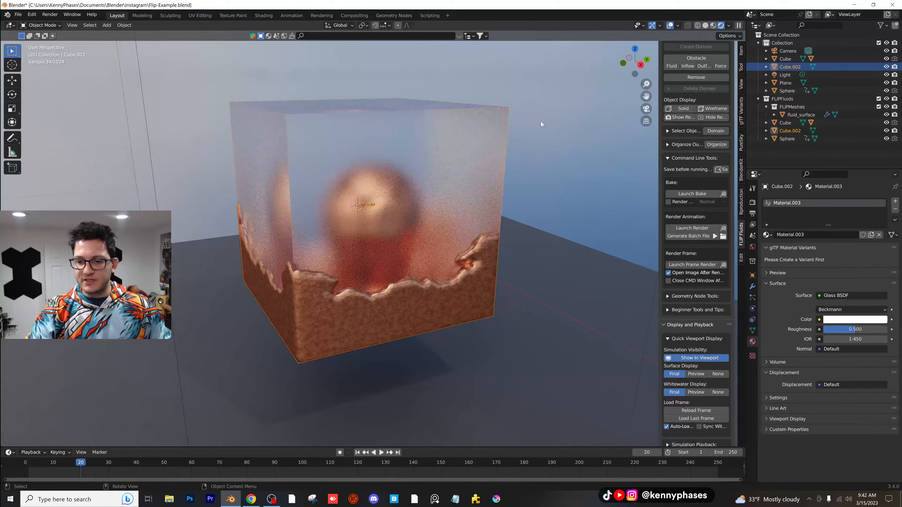
- Scale the glass cube up slightly, by about 1.05, so its walls sit outside the fluid
key("s")
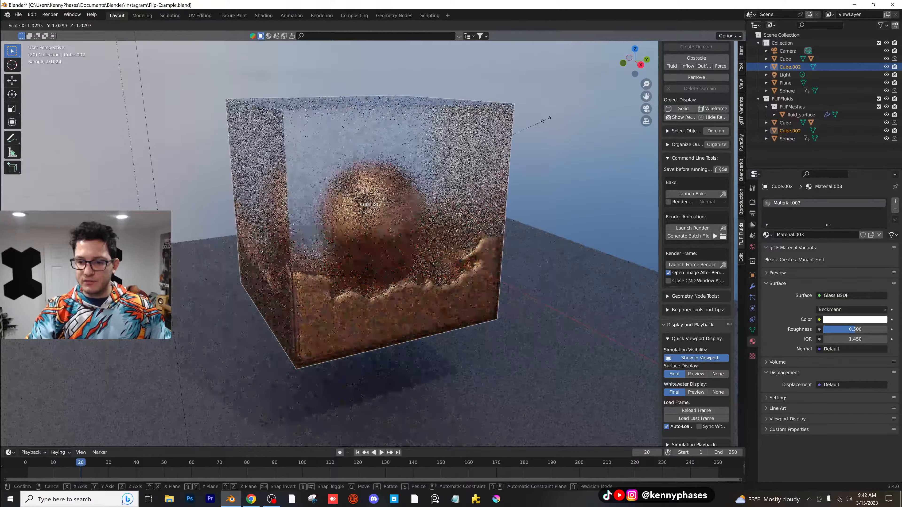
left_click(546, 118)
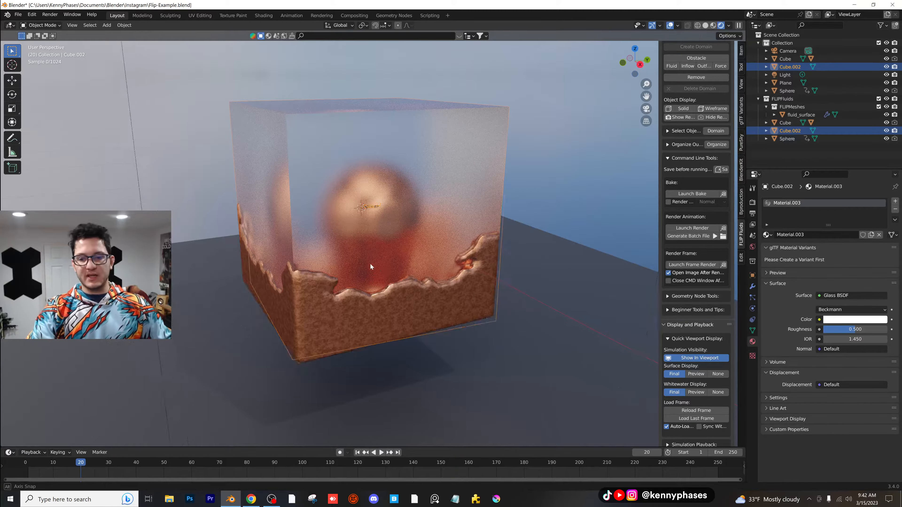
middle_click_drag(370, 263, 504, 178)
key("s")
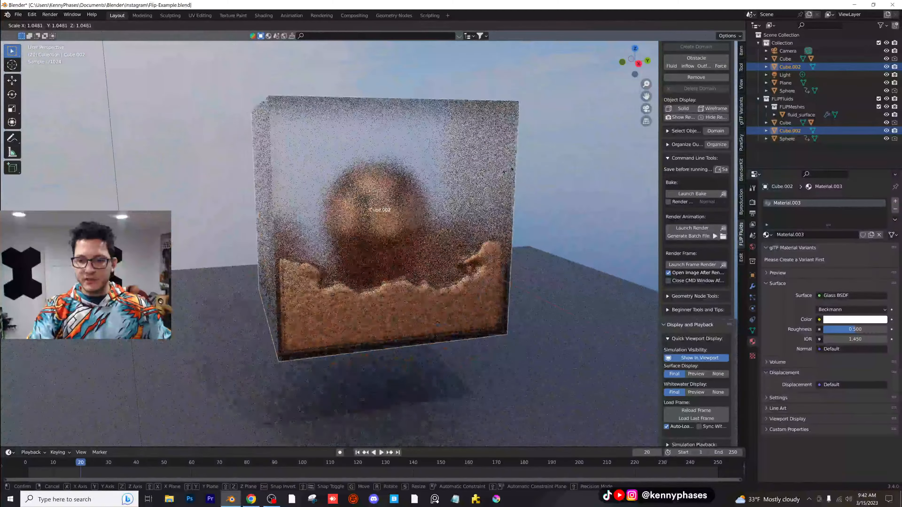
left_click(509, 172)
middle_click_drag(448, 216, 398, 227)
- Play the copper fluid inside the glass cube from frame 9 and pause at frame 46
key("space")
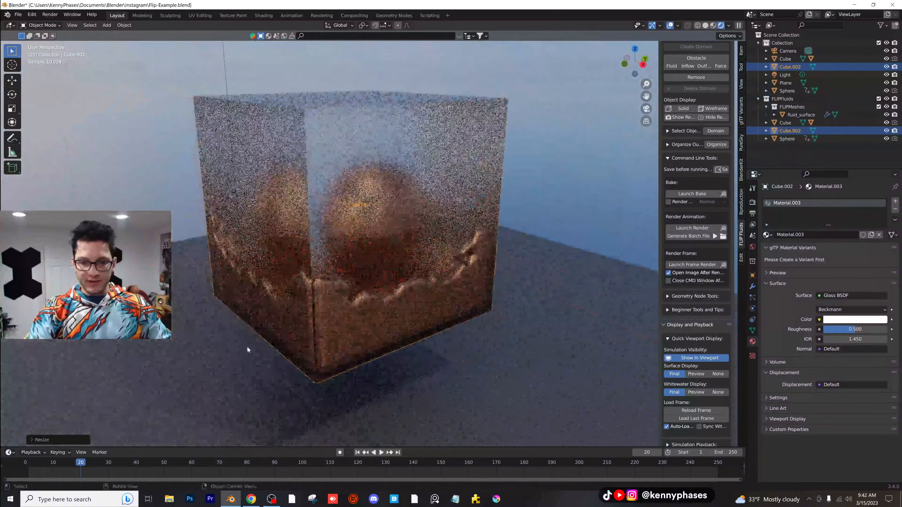
left_click_drag(66, 463, 48, 463)
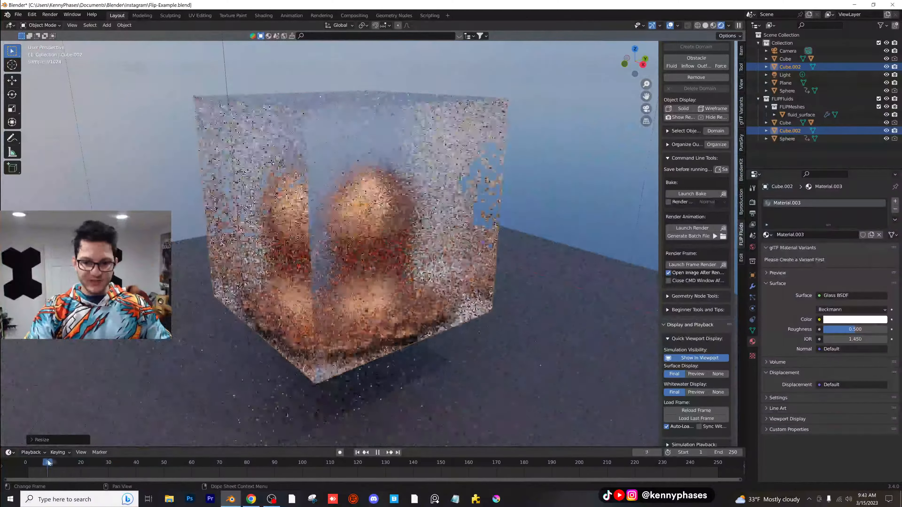
key("space")
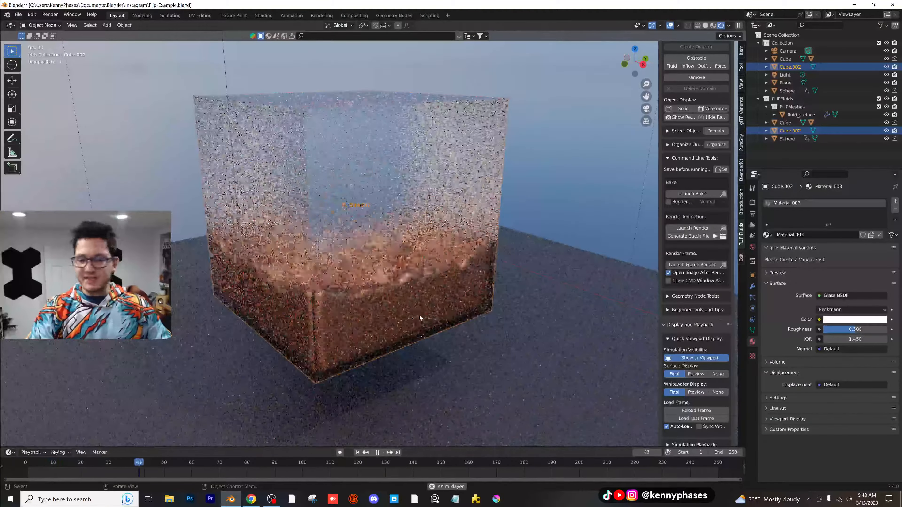
key("space")
middle_click_drag(410, 319, 399, 325)
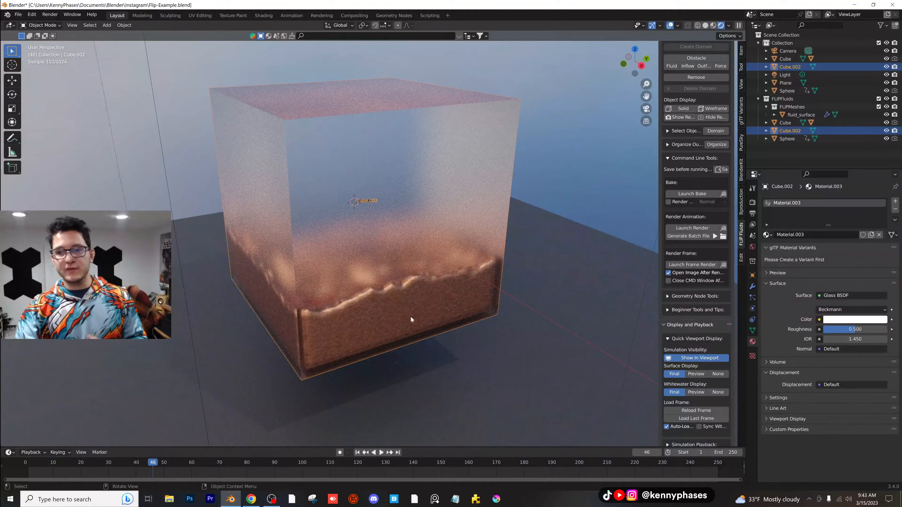
- Switch to solid shading, select the fluid domain and reset its bake
left_click(705, 26)
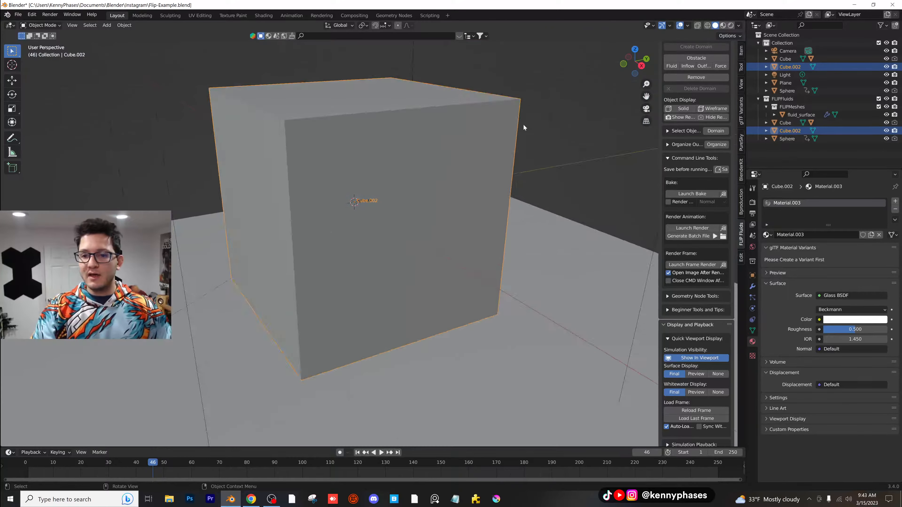
scroll(522, 124, "down", 5)
scroll(465, 147, "up", 2)
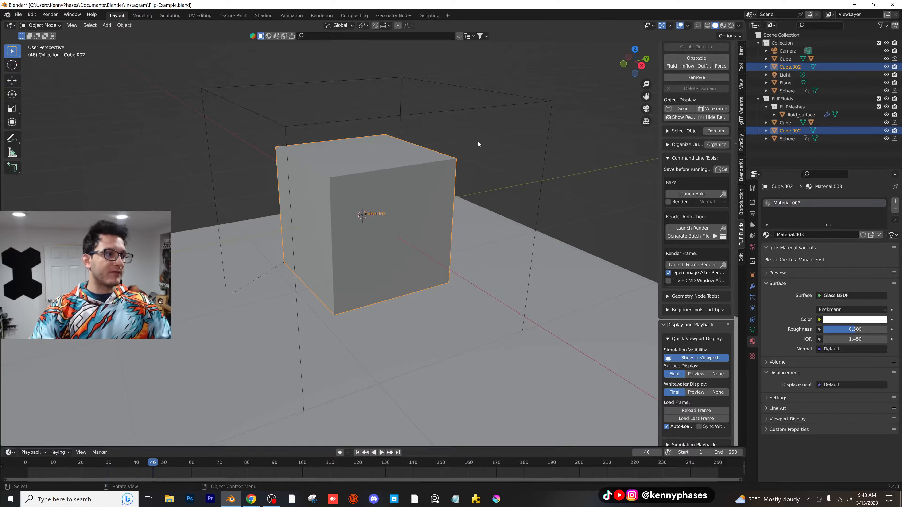
left_click(485, 90)
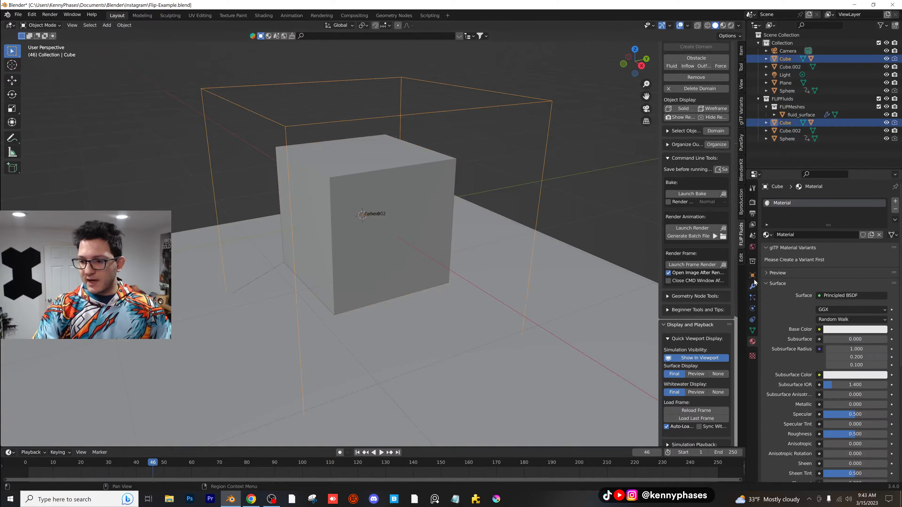
left_click(752, 308)
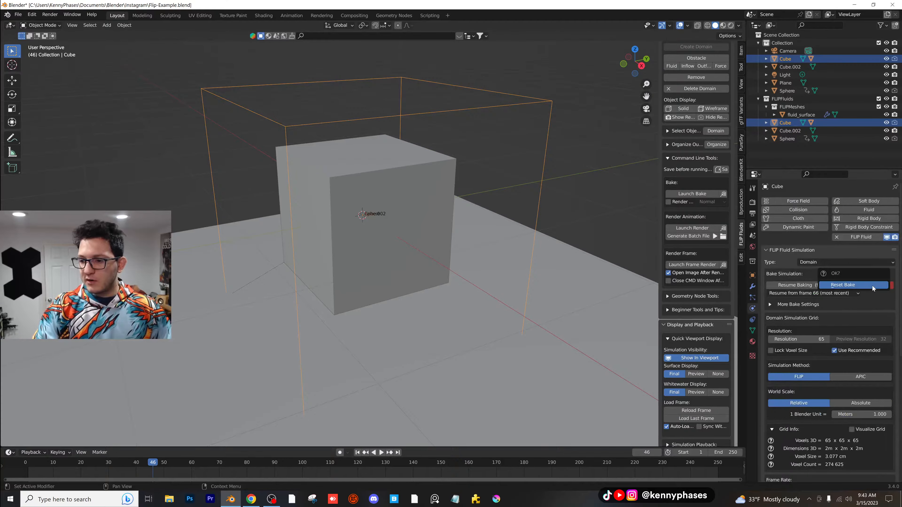
left_click(870, 286)
- Delete the inverse obstacle cube from the scene
left_click(438, 170)
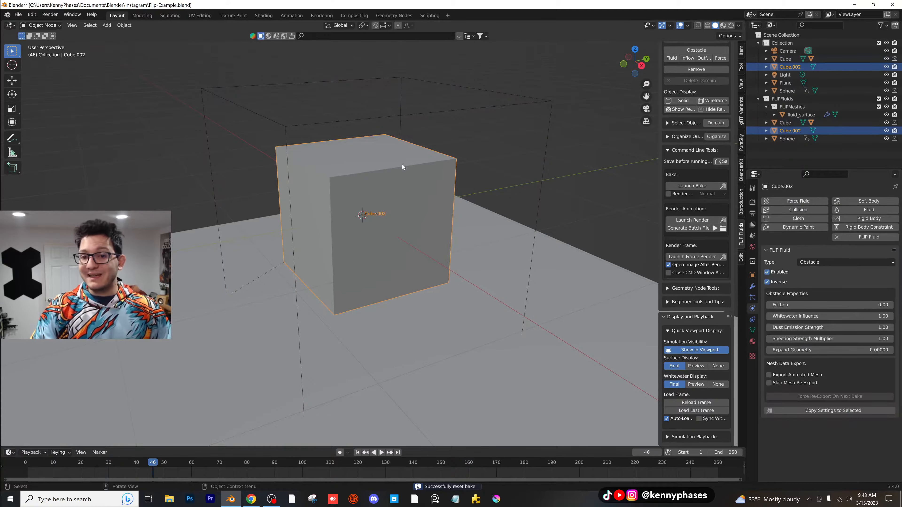
key("Delete")
middle_click_drag(403, 172, 377, 168)
- Add a UV sphere and scale it down to roughly the size of the inflow sphere
left_click(107, 25)
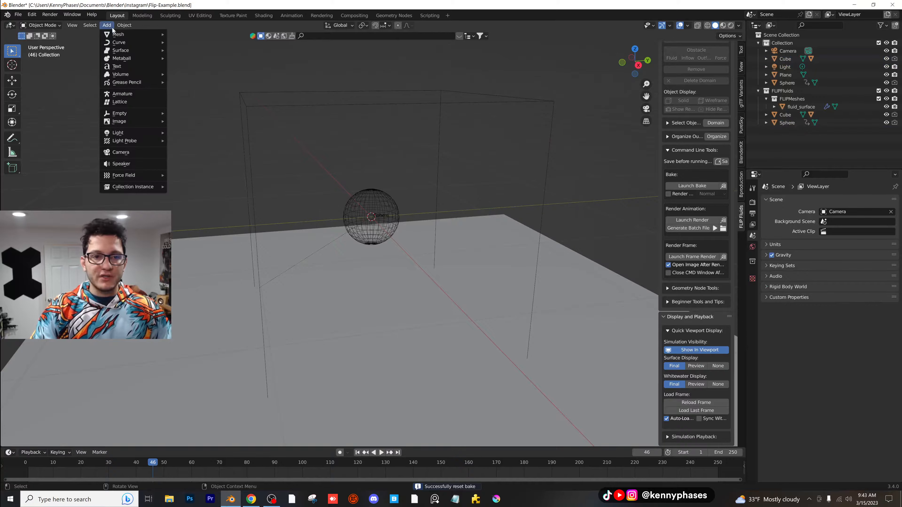
mouse_move(142, 33)
left_click(204, 59)
key("s")
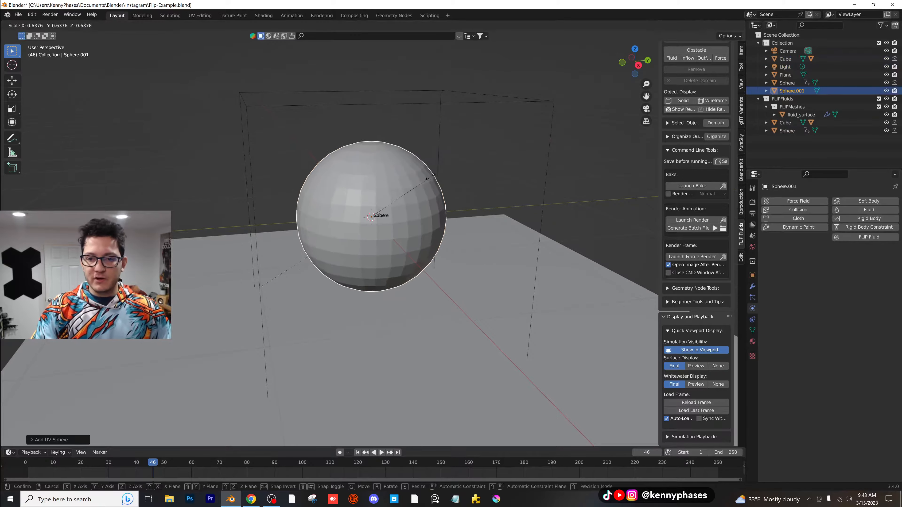
left_click(376, 215)
- Move the new sphere into an upper corner area of the domain and shrink it below the inflow sphere's size
middle_click_drag(375, 215, 388, 186)
key("g")
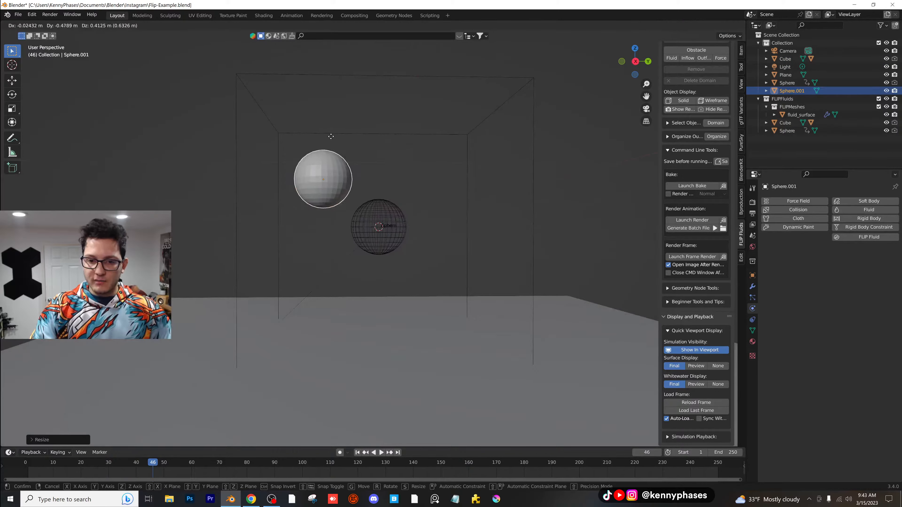
left_click(324, 140)
middle_click_drag(324, 141, 462, 103)
key("s")
left_click(363, 173)
- Enable FLIP Fluid physics on the small sphere and set its type to Force Field
left_click(868, 237)
left_click(866, 262)
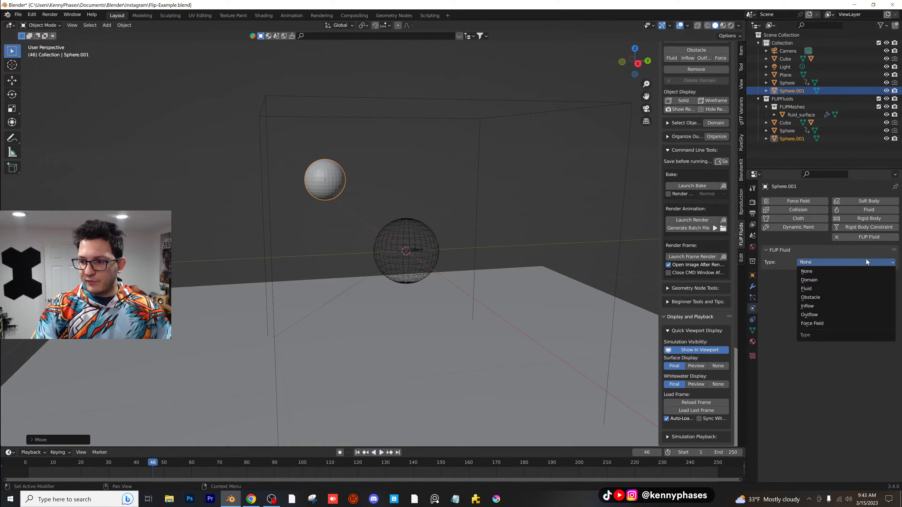
left_click(843, 323)
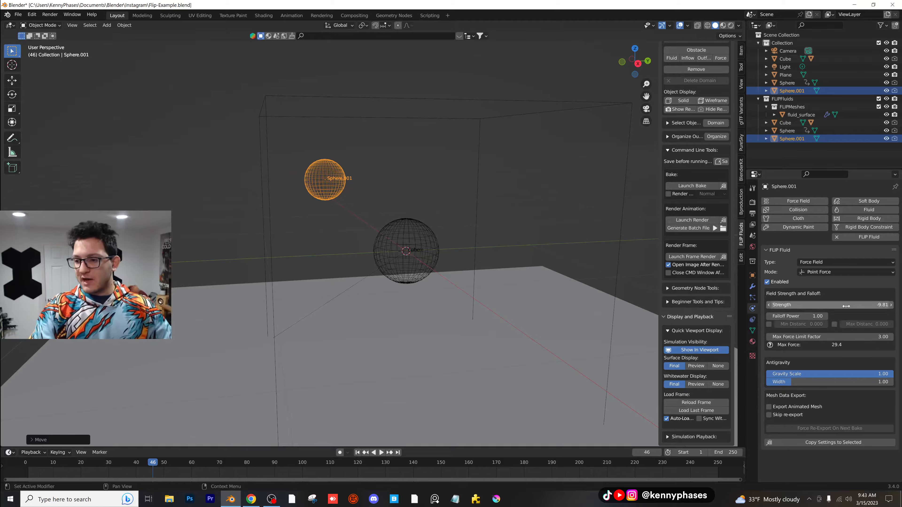
- Set the domain to zero gravity in its FLIP Fluid World gravity and force field settings
left_click(517, 100)
scroll(812, 366, "down", 5)
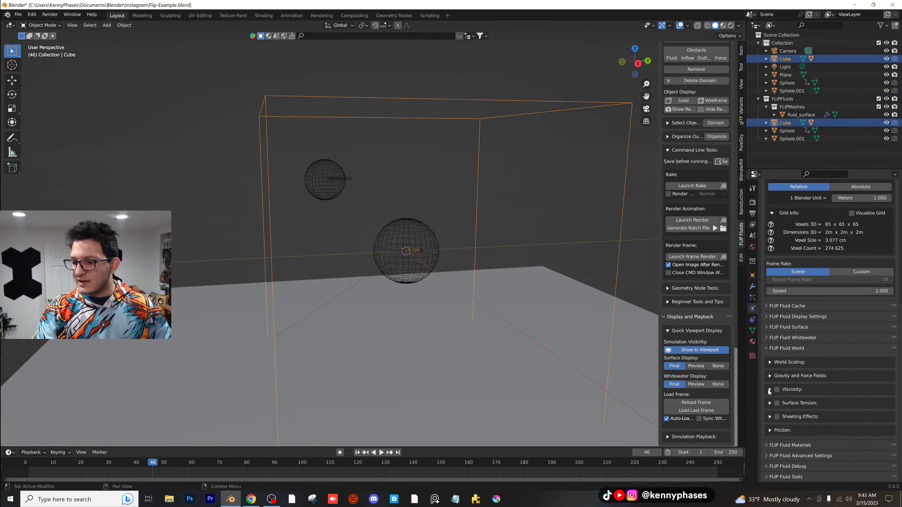
left_click(787, 376)
scroll(810, 370, "down", 3)
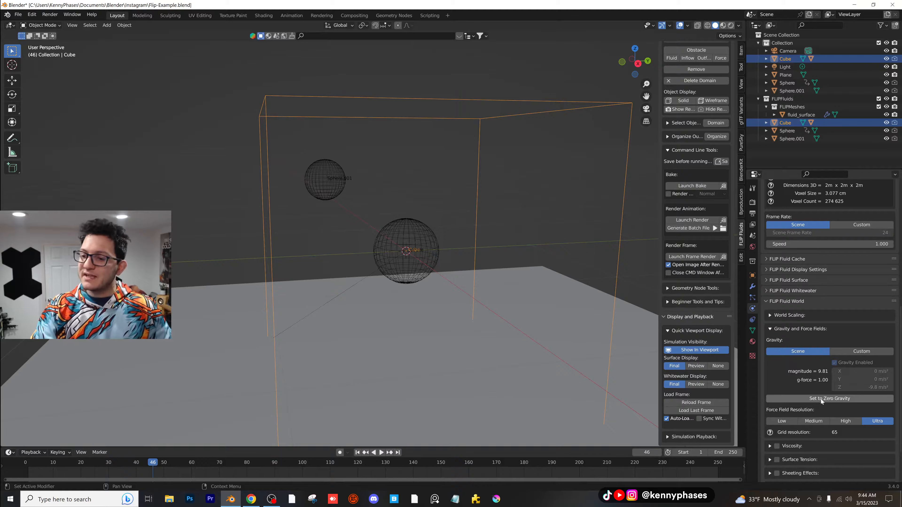
left_click(828, 400)
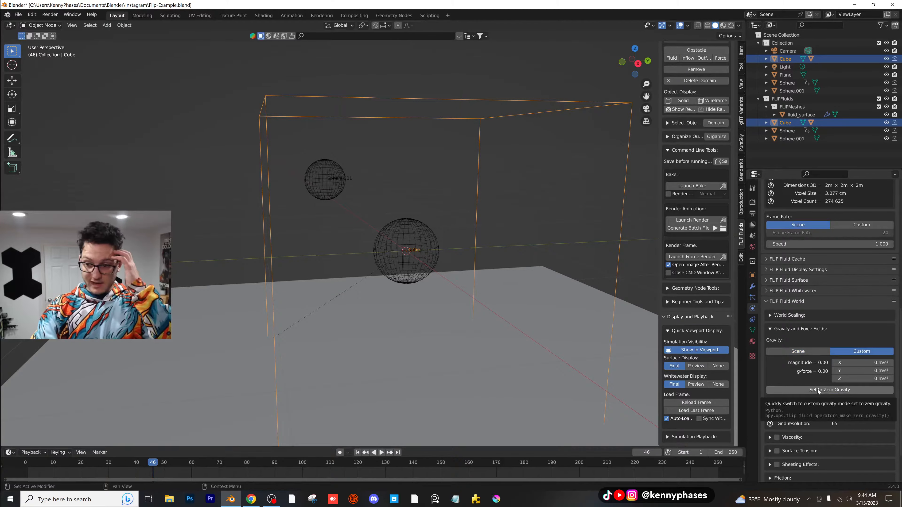
- Check the small sphere's Point Force settings, select the domain and start baking the simulation
left_click(336, 180)
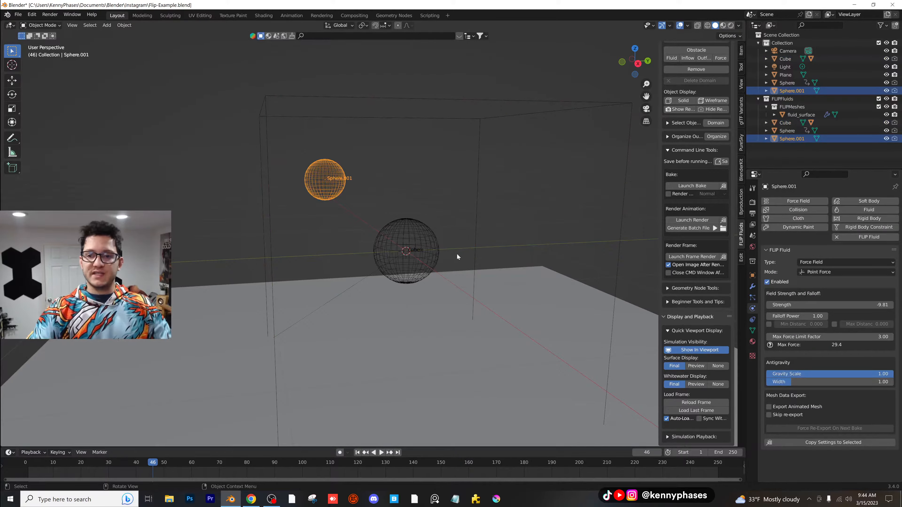
left_click(576, 99)
left_click(818, 284)
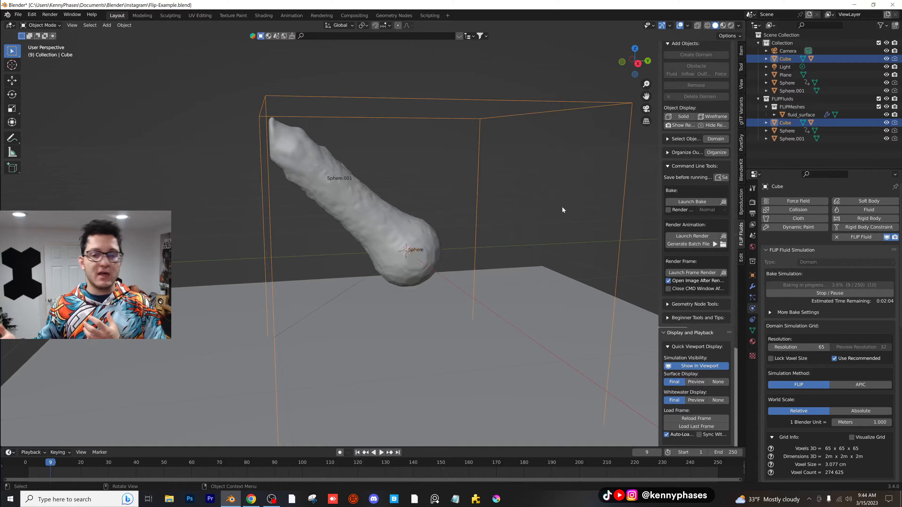
- Examine how the fluid moves around the force field sphere during the bake, and stop the bake at about frame 40
middle_click_drag(563, 207, 426, 237)
scroll(348, 177, "up", 3)
middle_click_drag(368, 177, 444, 241, "shift")
middle_click_drag(444, 241, 451, 130)
scroll(441, 222, "down", 3)
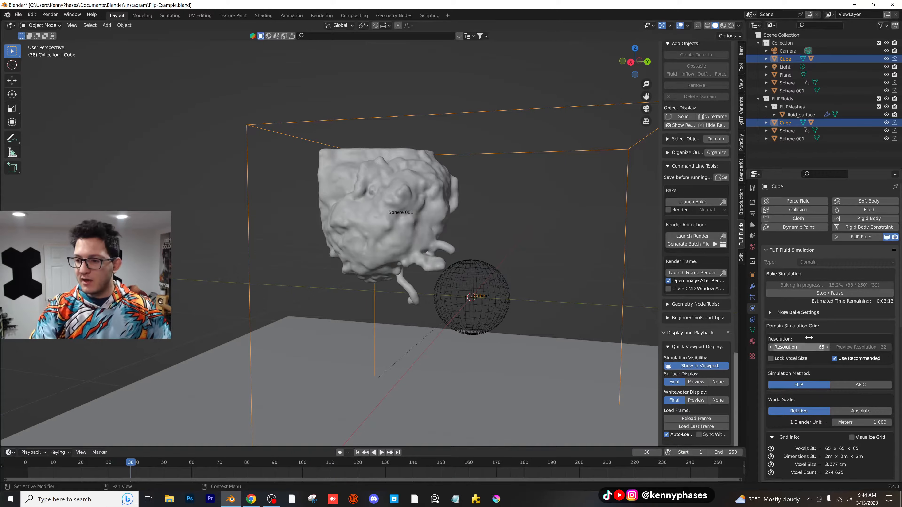
left_click(828, 293)
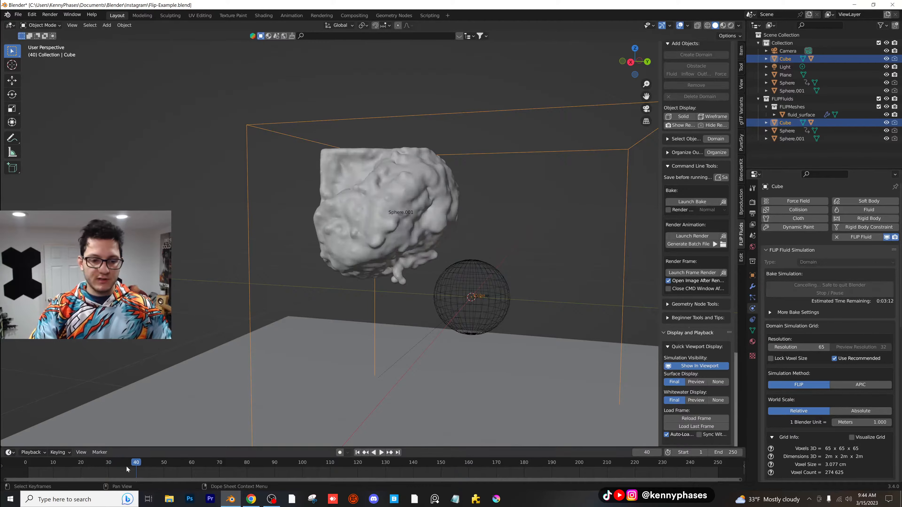
- Play and scrub through the baked force field simulation from the first frames, stopping at frame 38
left_click_drag(127, 463, 35, 457)
key("space")
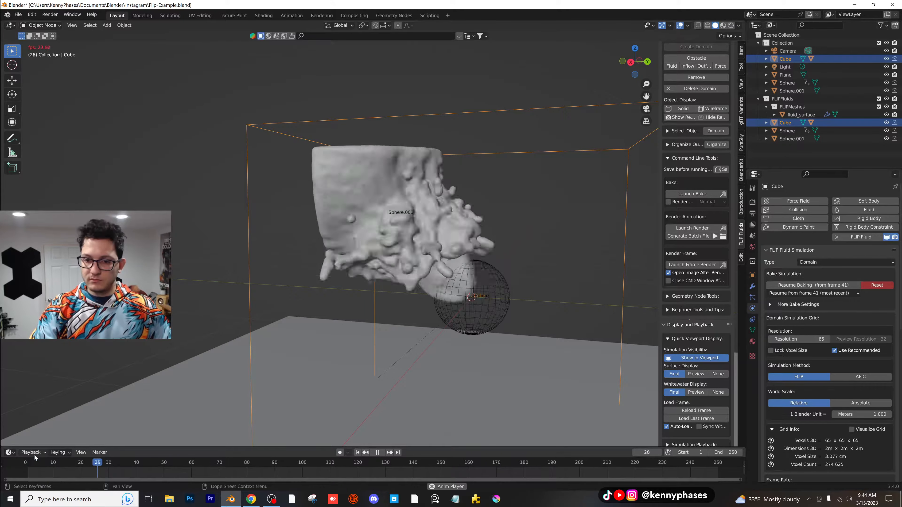
key("space")
key("shift+Left")
key("space")
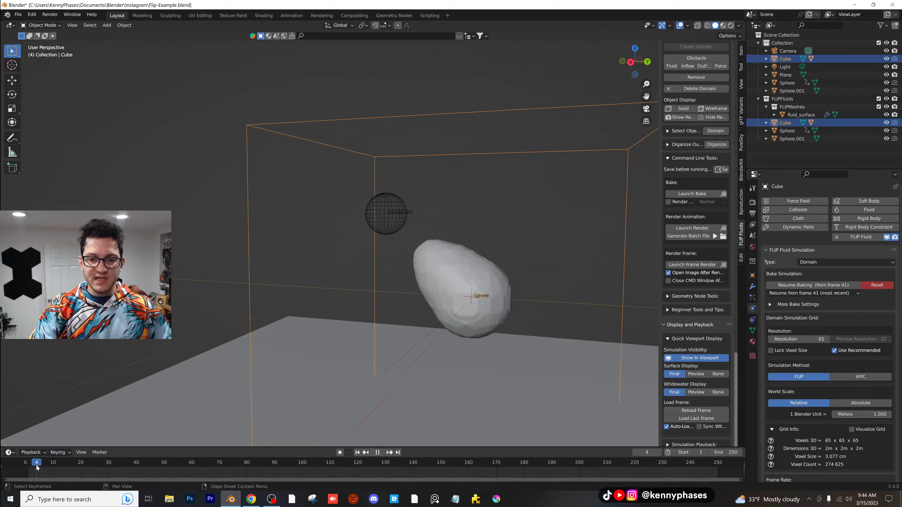
left_click_drag(114, 471, 132, 468)
key("space")
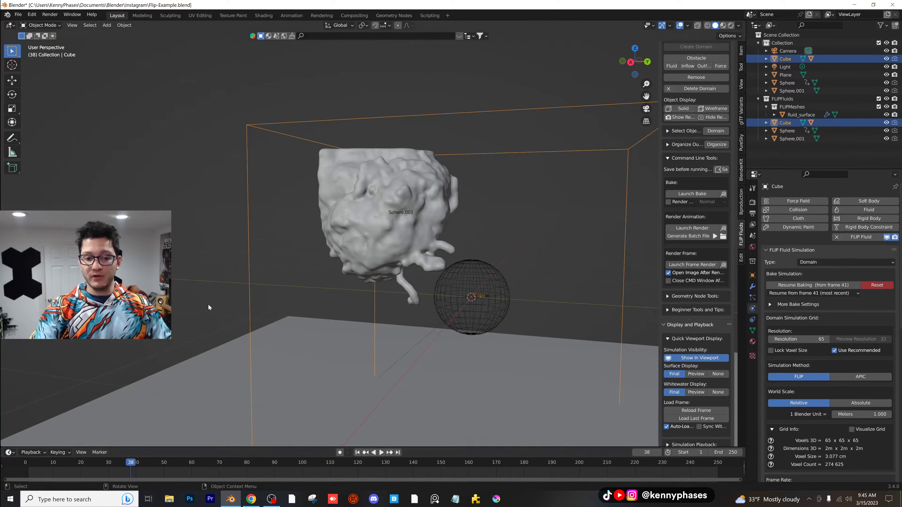
- Replay the force field simulation around frames 20 to 30 from a wider, rotated view
scroll(320, 320, "down", 4)
middle_click_drag(321, 320, 428, 308)
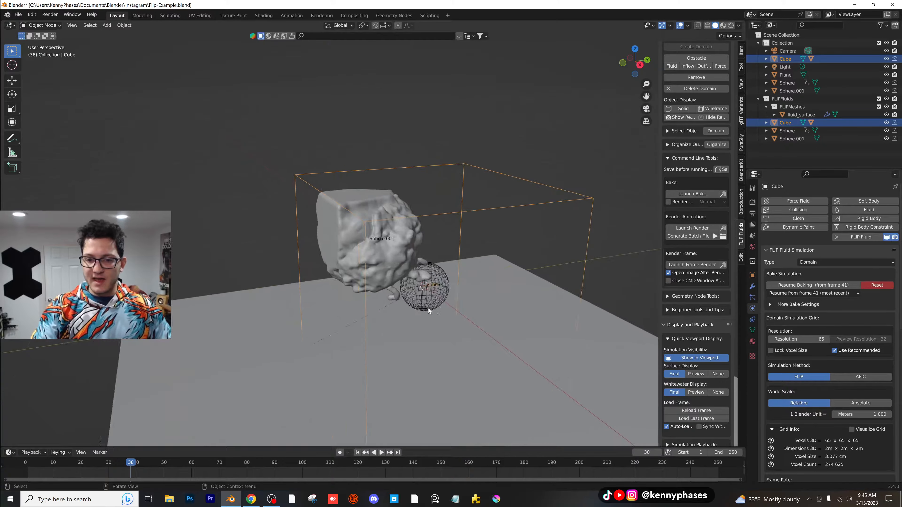
scroll(429, 308, "up", 2)
left_click(99, 462)
key("space")
left_click_drag(99, 462, 80, 457)
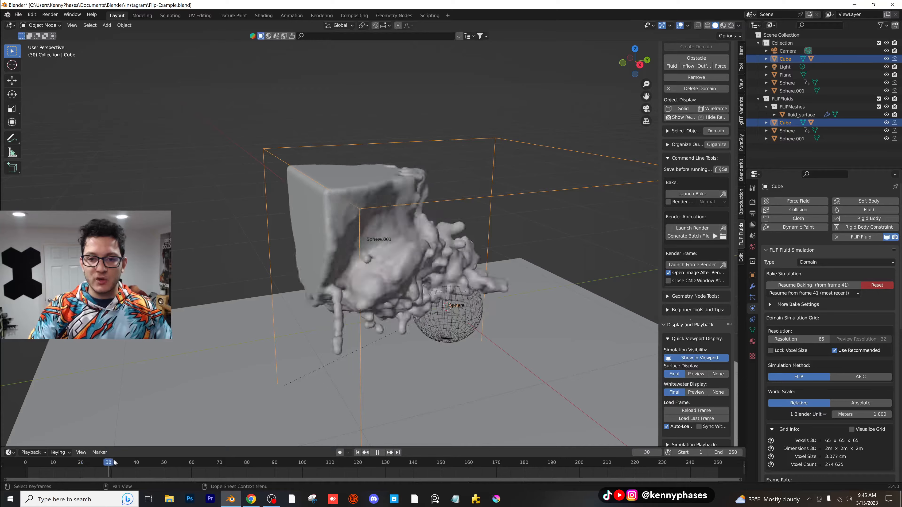
- Stop the playback at frame 40 and reset the baked force field simulation
key("space")
middle_click_drag(402, 270, 374, 257)
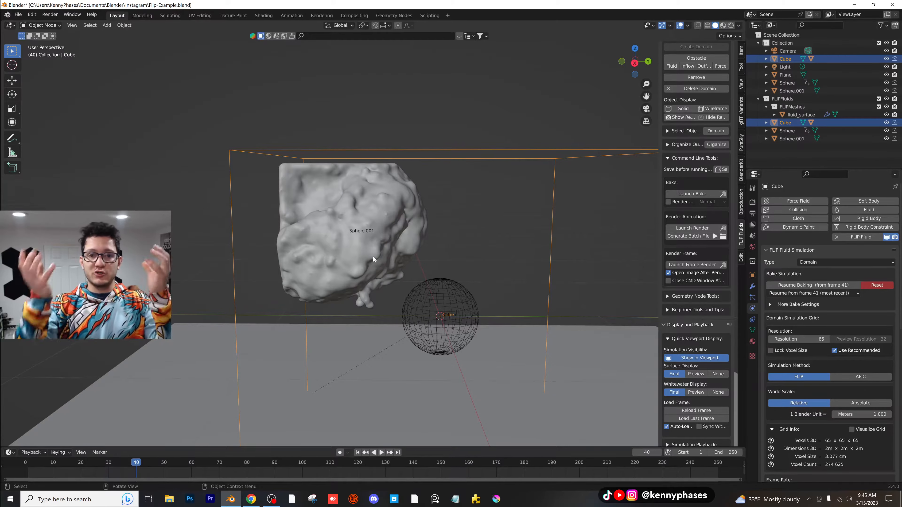
middle_click_drag(372, 256, 420, 266)
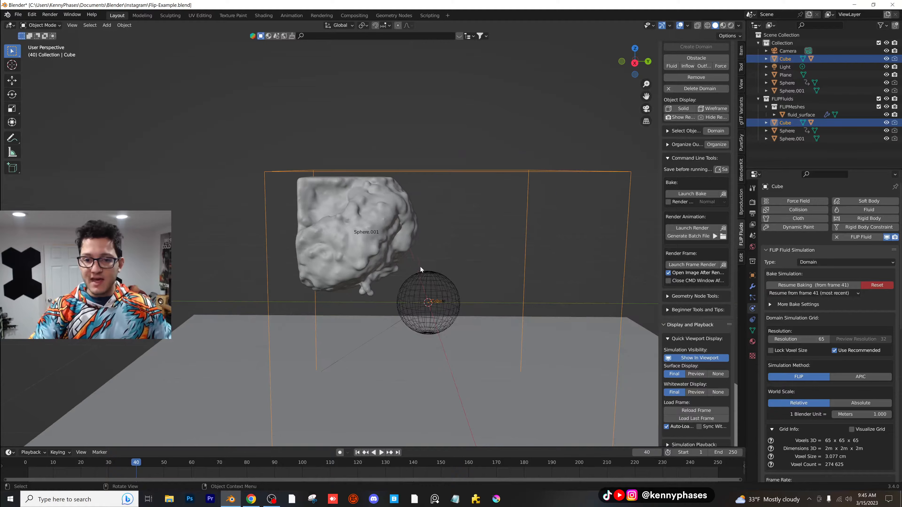
left_click(876, 285)
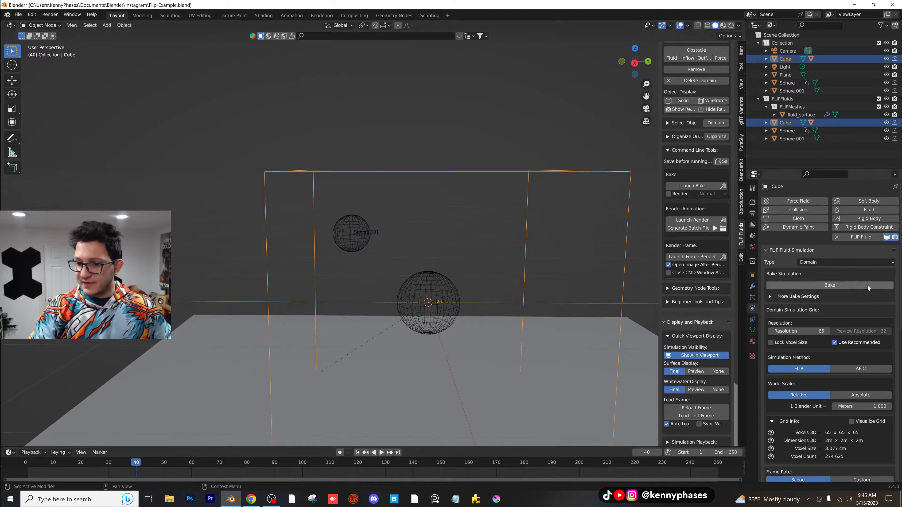
- Replace the spheres with a monkey mesh scaled down to fit inside the domain
middle_click_drag(417, 259, 433, 241)
left_click(469, 317)
left_click(107, 25)
mouse_move(113, 34)
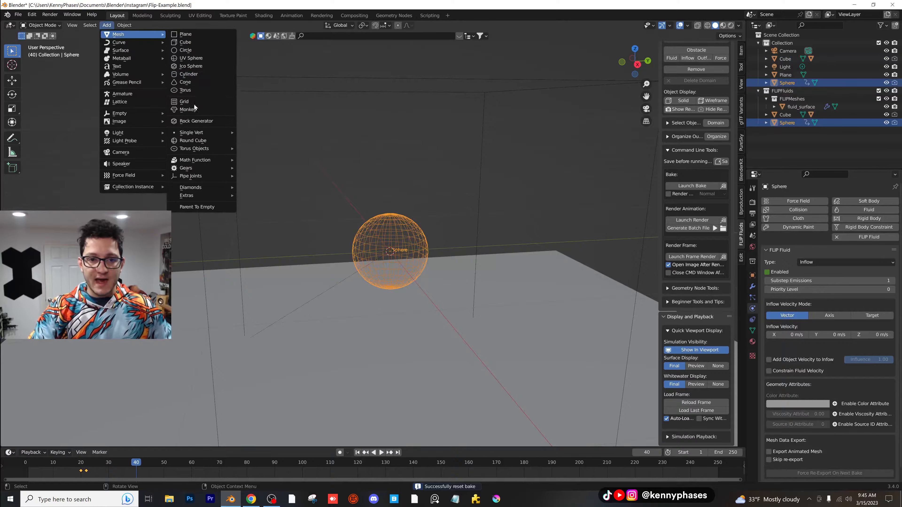
left_click(195, 113)
key("s")
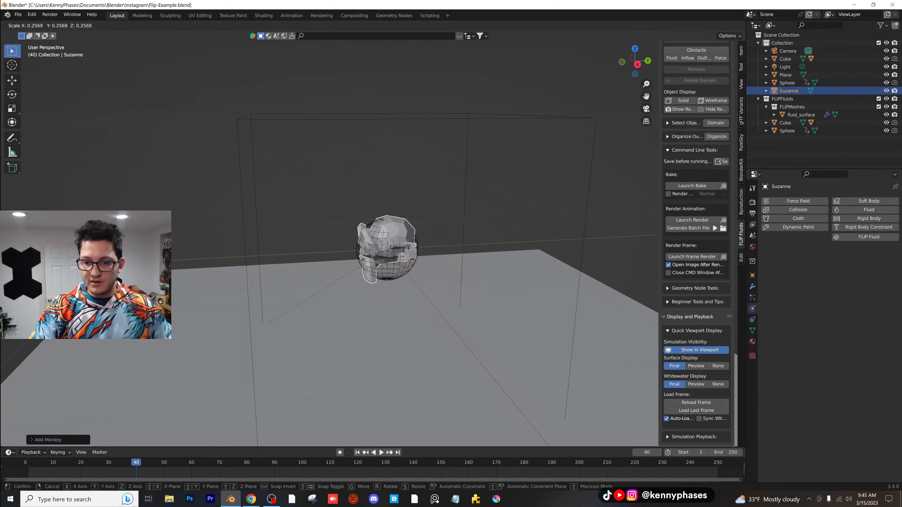
left_click(409, 275)
left_click(403, 272)
key("Delete")
- Enable FLIP Fluid physics on the monkey and set its type to Fluid
left_click(397, 230)
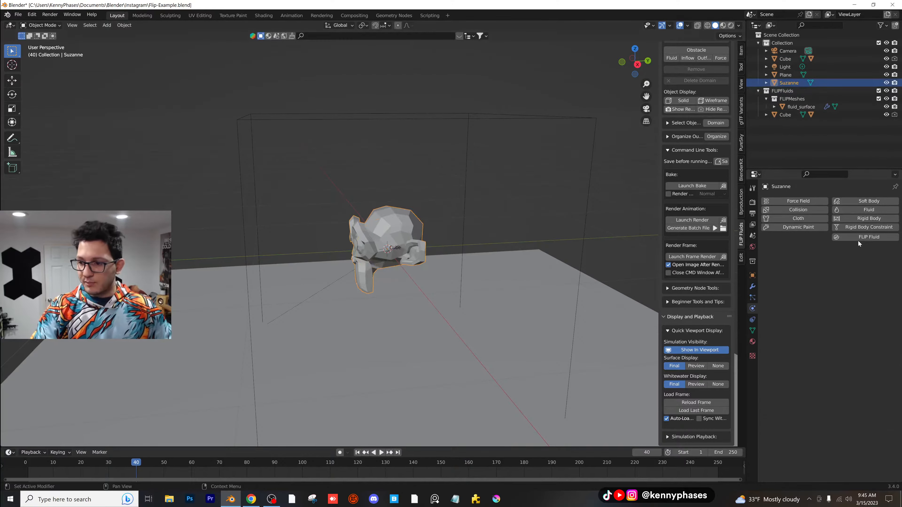
left_click(860, 238)
left_click(847, 262)
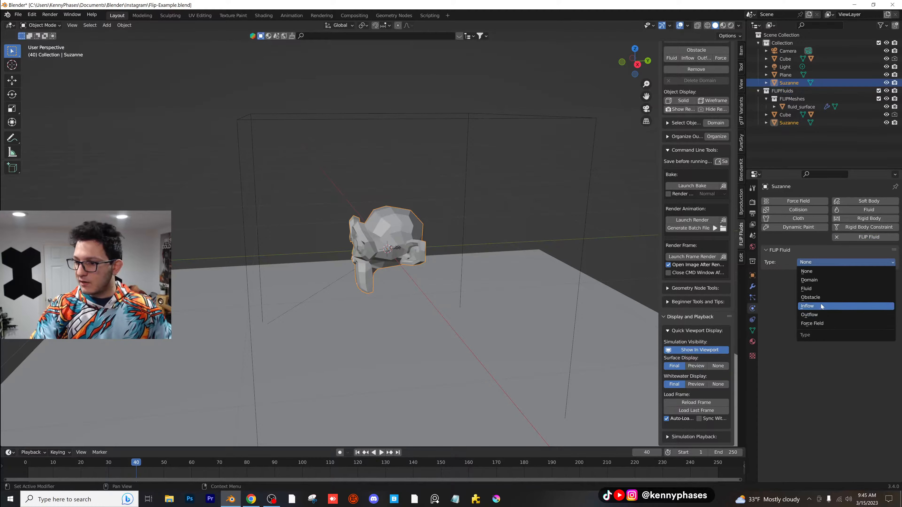
left_click(820, 288)
middle_click_drag(511, 249, 502, 250)
scroll(501, 249, "down", 1)
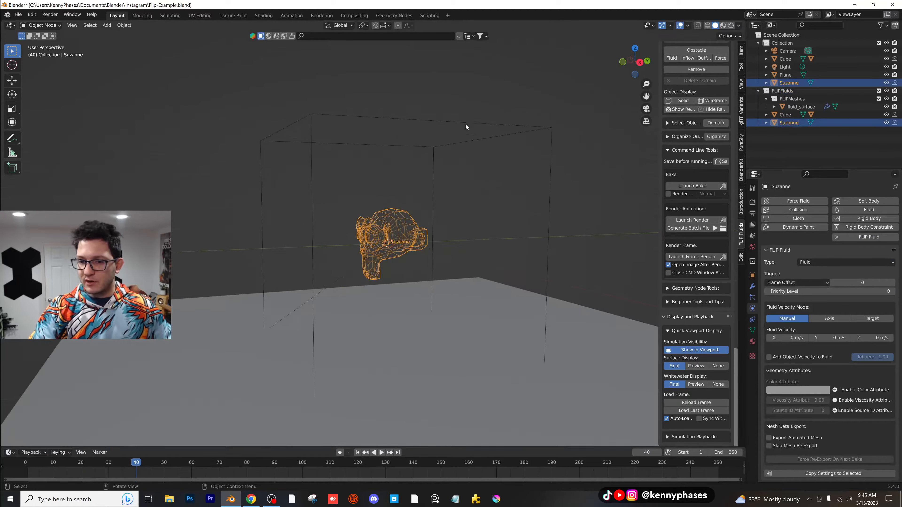
- Bake the monkey fluid in zero gravity from the domain, stop at about frame 21 and reset the bake
left_click(473, 126)
left_click(473, 124)
left_click(847, 286)
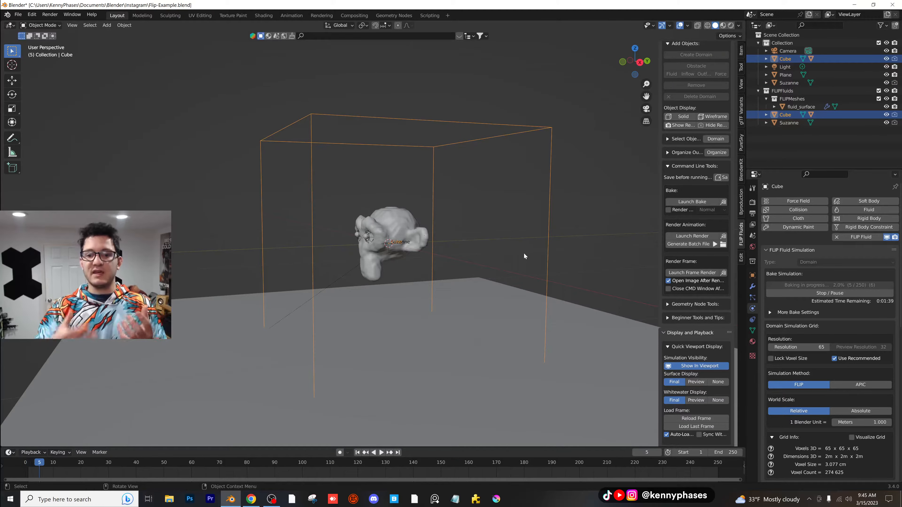
middle_click_drag(443, 250, 419, 213)
scroll(426, 218, "up", 3)
scroll(431, 225, "down", 1)
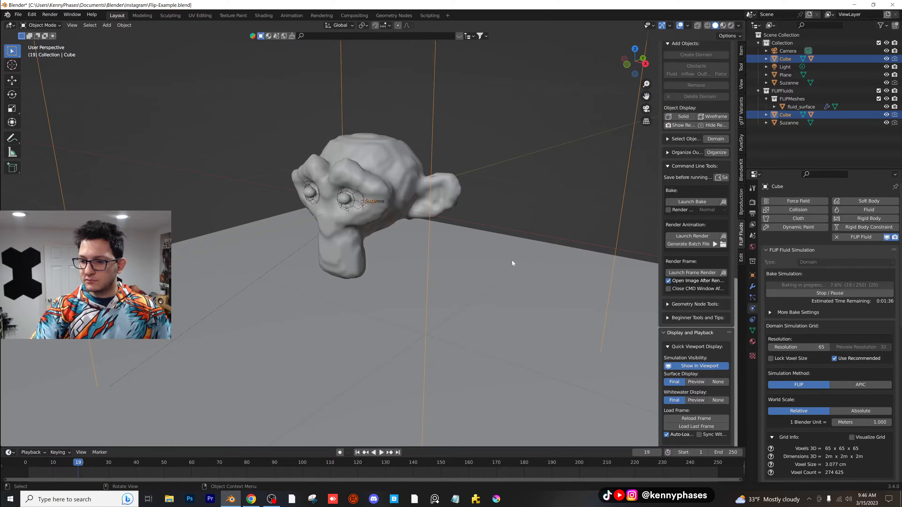
left_click(830, 293)
scroll(484, 263, "down", 3)
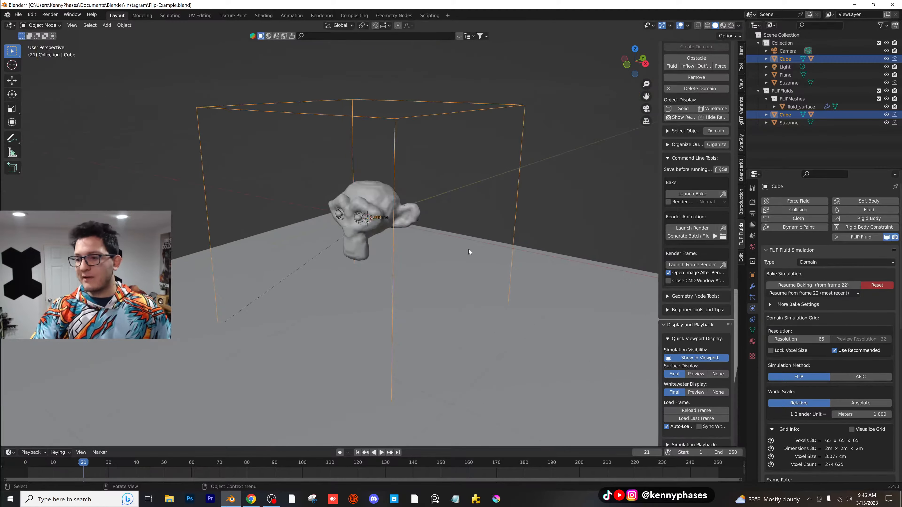
left_click(877, 284)
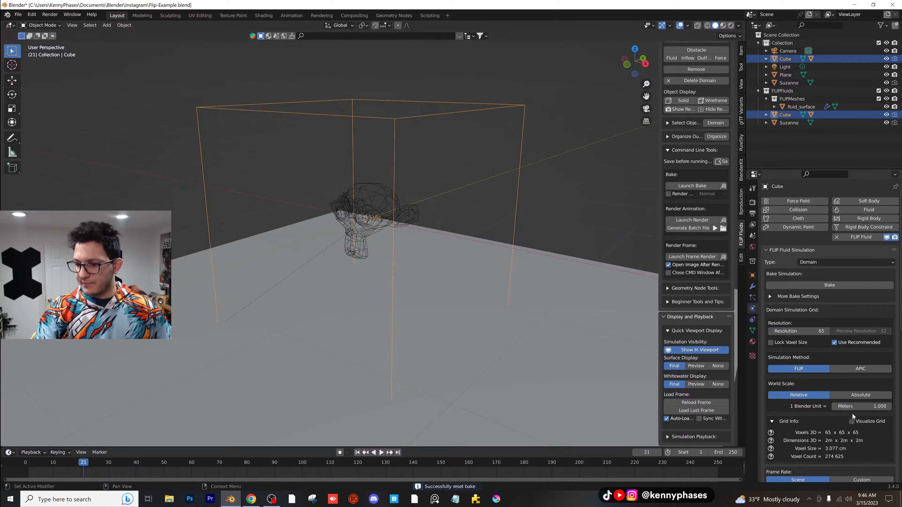
- Set the domain's custom gravity to -9.8 m/s² on Z in the FLIP Fluid World settings
scroll(852, 414, "down", 10)
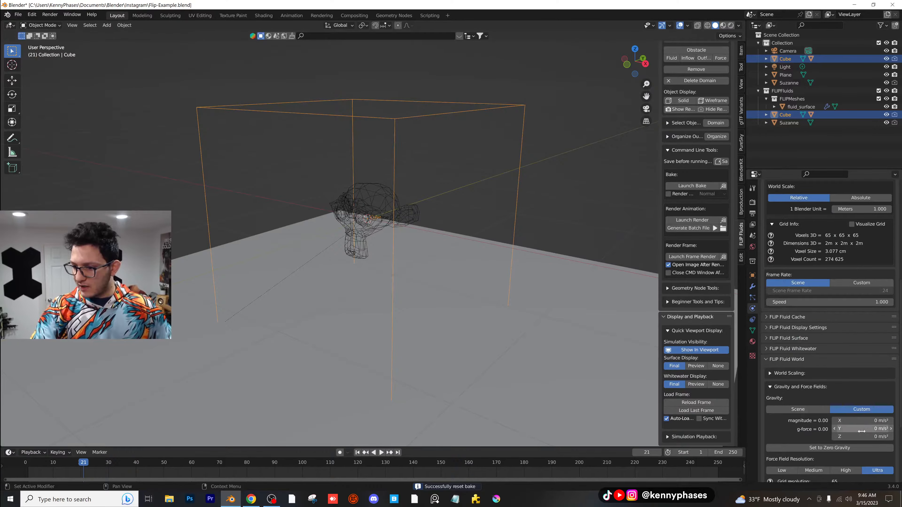
left_click(863, 438)
key("BackSpace")
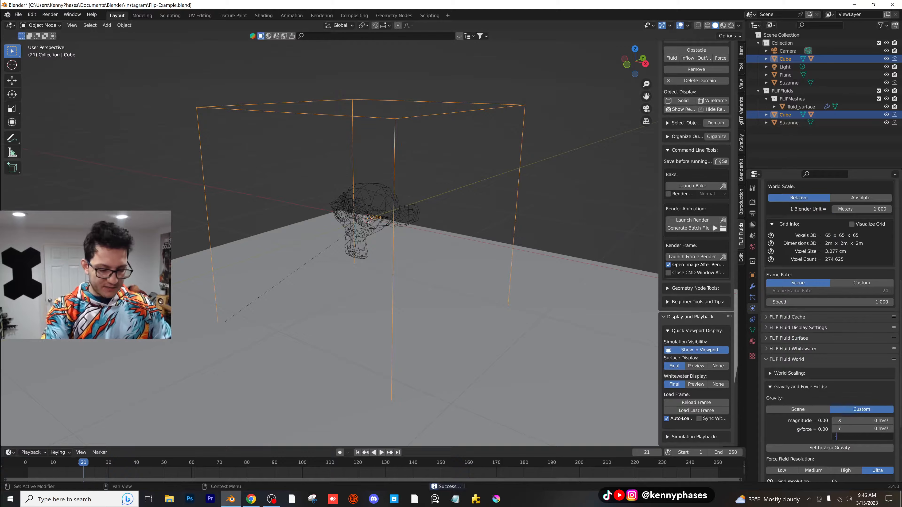
type("-9.8")
key("Return")
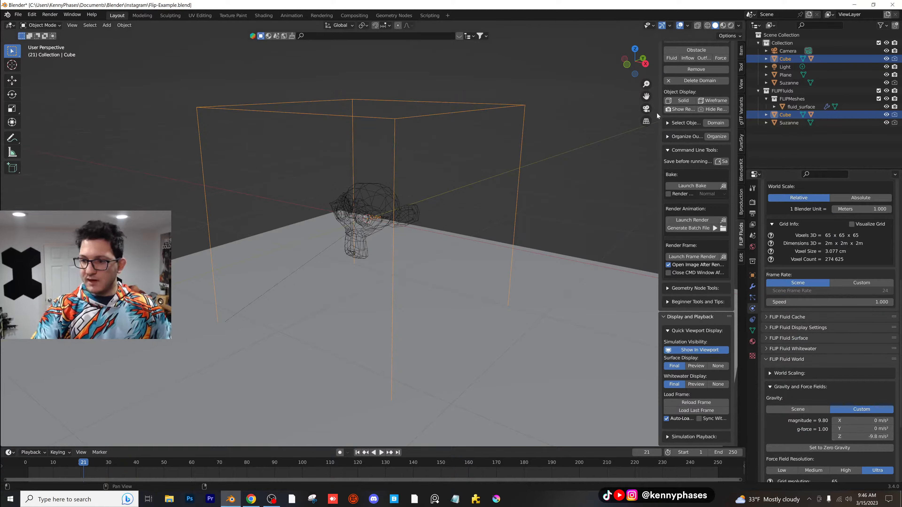
- Bake the monkey fluid simulation with the restored gravity and stop the bake at about frame 79
scroll(856, 222, "up", 7)
scroll(860, 238, "up", 5)
left_click(862, 288)
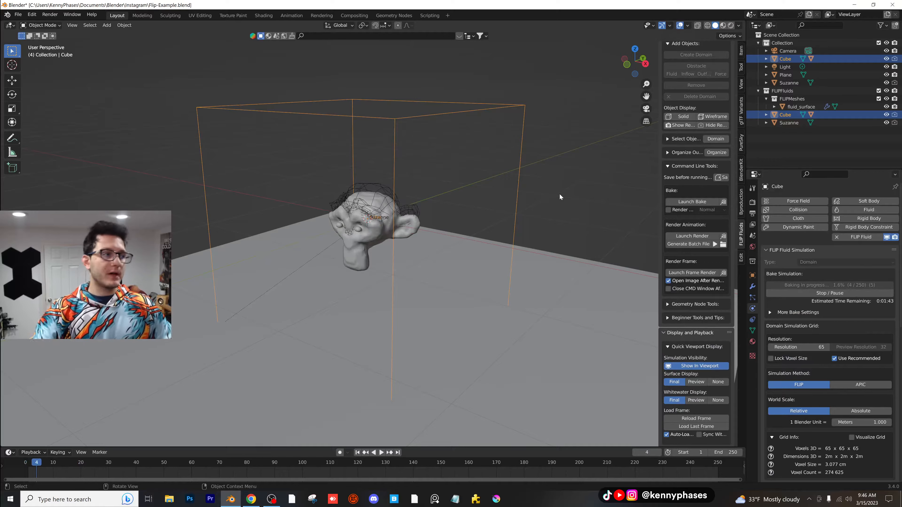
scroll(444, 263, "up", 3)
middle_click_drag(450, 256, 447, 227, "shift")
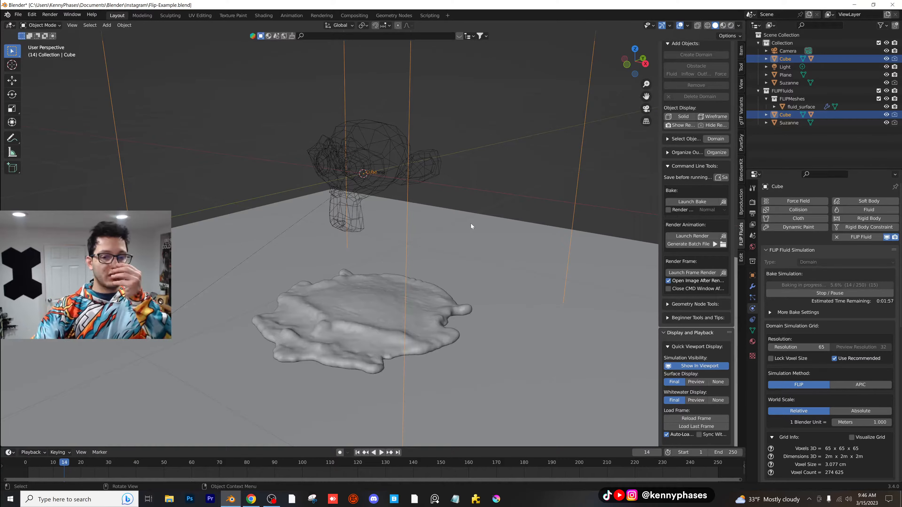
middle_click_drag(419, 218, 447, 262)
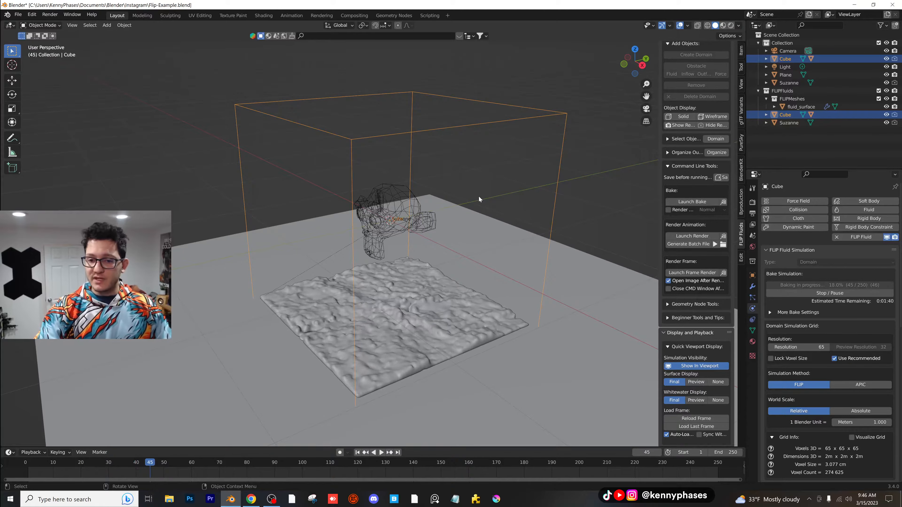
scroll(443, 232, "down", 2)
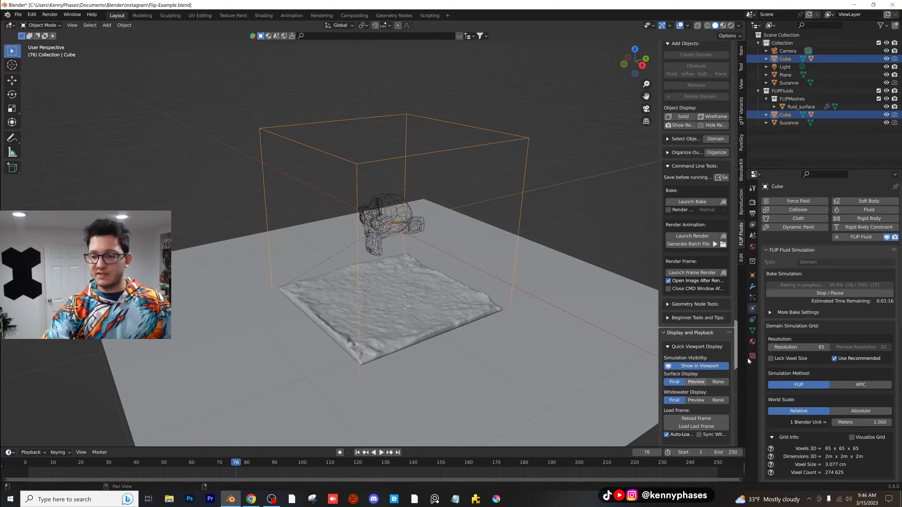
left_click(857, 295)
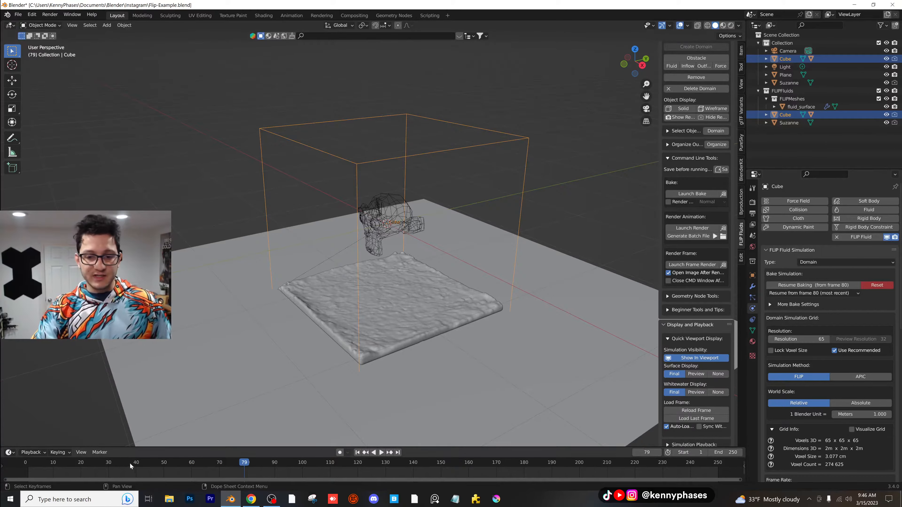
- Play the baked monkey splash from frame 3 and stop at frame 59
left_click_drag(130, 464, 29, 464)
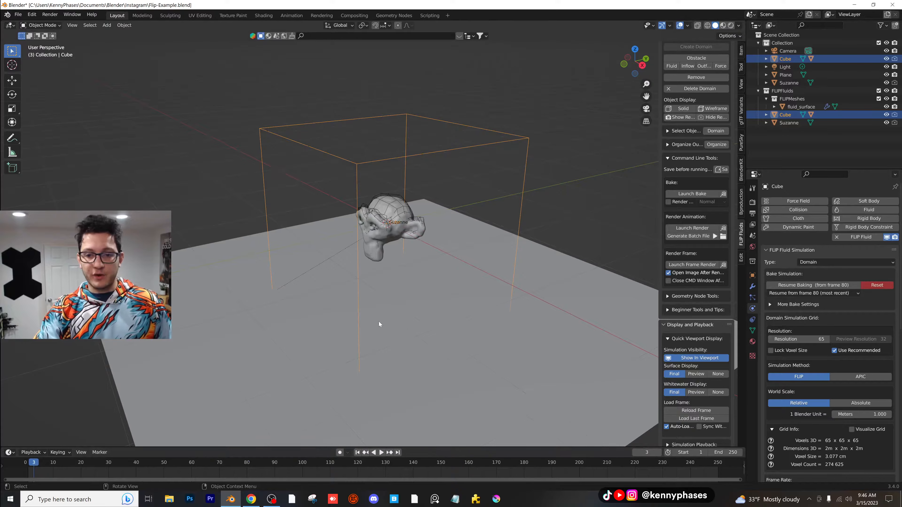
scroll(379, 322, "up", 1)
key("space")
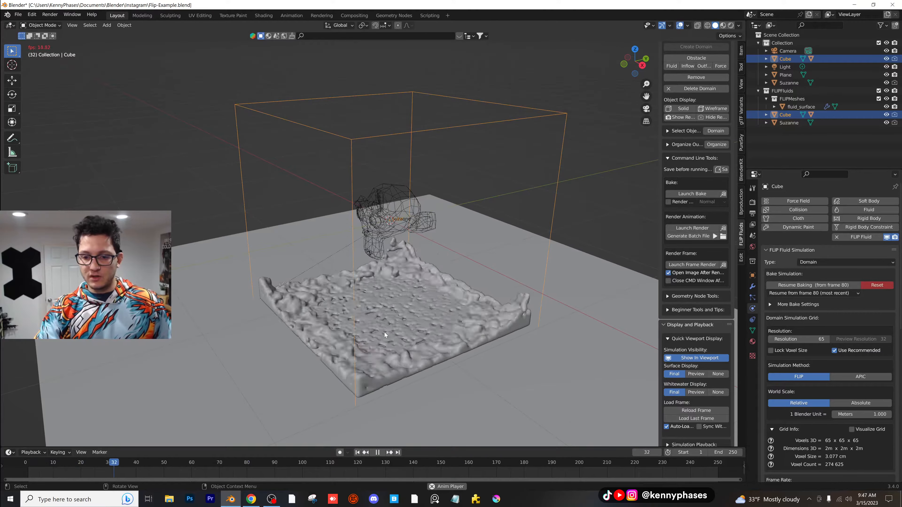
key("space")
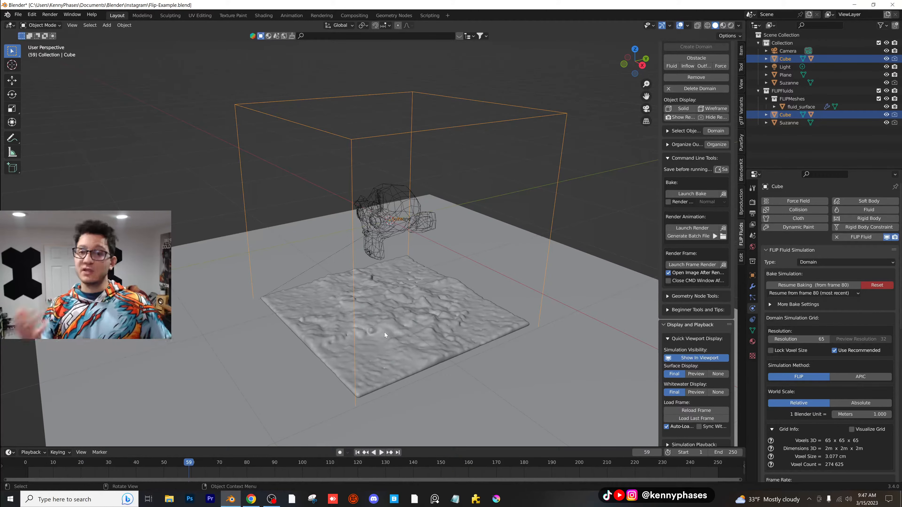